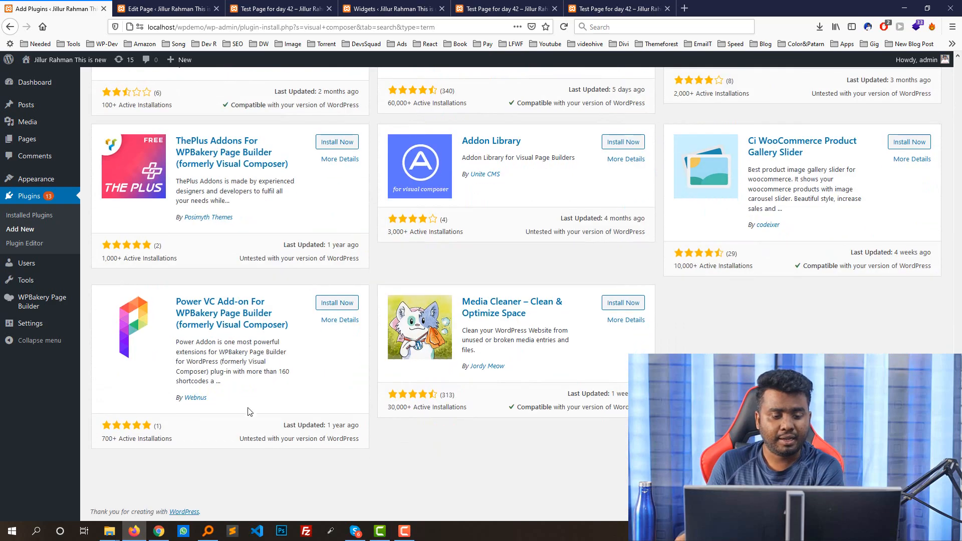
Look over the visual composer plugin results and open the details of Mega Addons For WPBakery Page Builder.
scroll(250, 412, up, 2)
scroll(250, 413, down, 2)
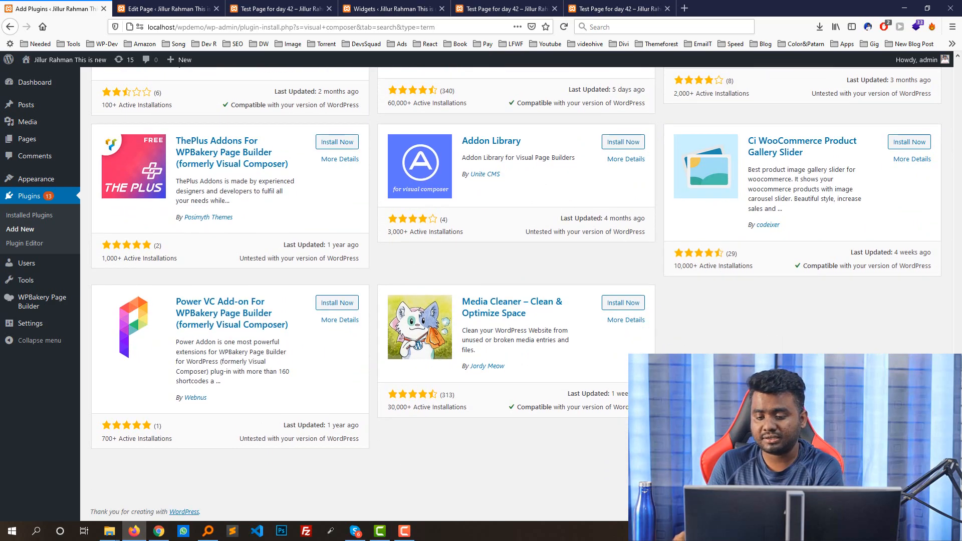
scroll(511, 296, up, 5)
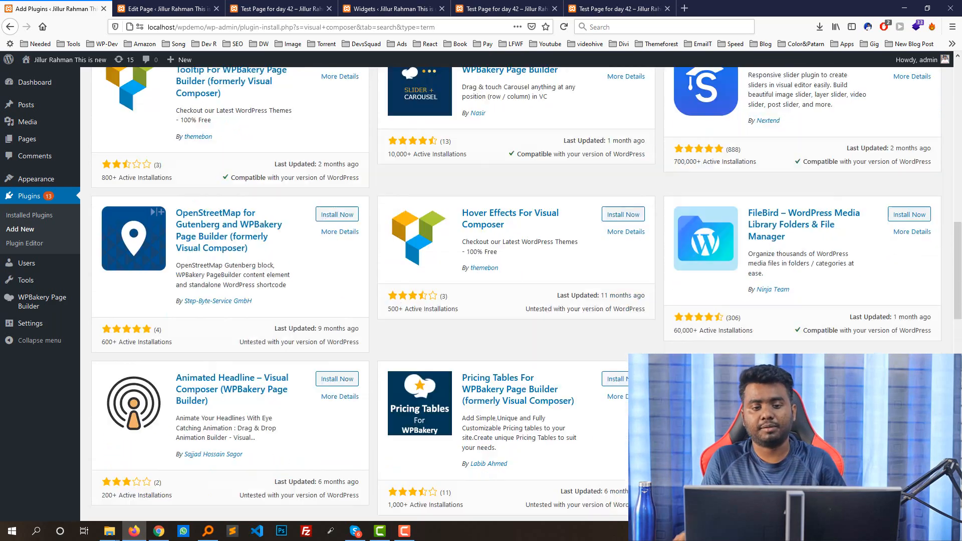
scroll(787, 180, up, 10)
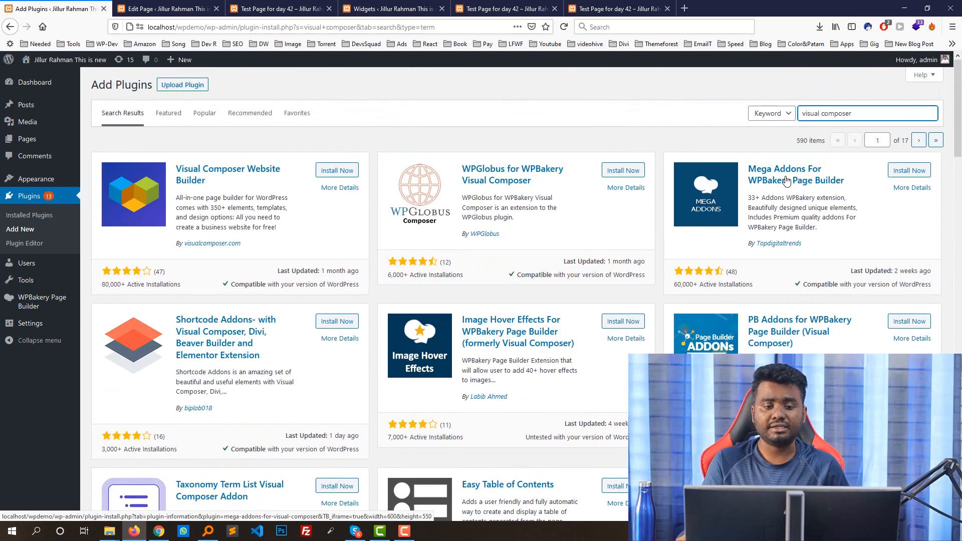
click(784, 177)
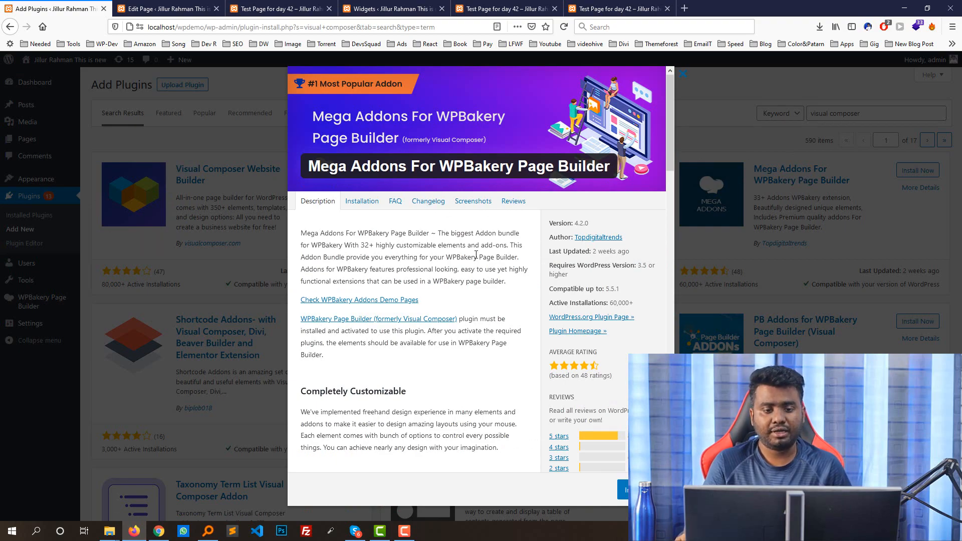
Read through the plugin's description, examining the lists of free widgets and premium version elements.
scroll(476, 256, down, 20)
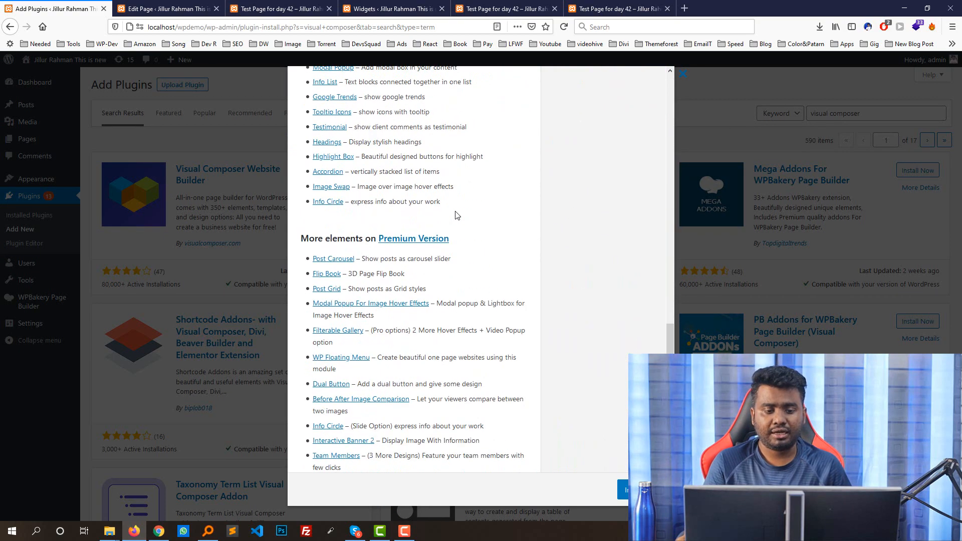
scroll(457, 215, up, 12)
scroll(327, 227, down, 5)
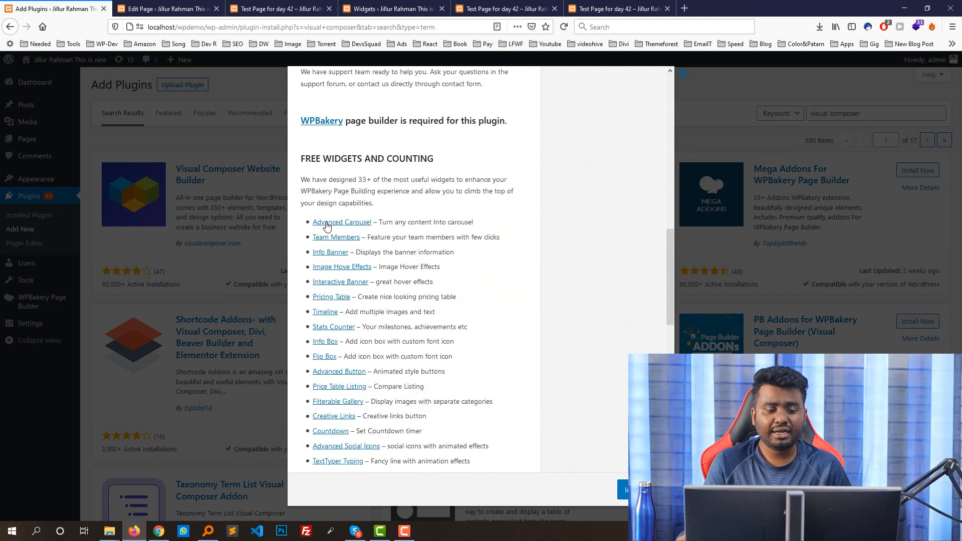
scroll(329, 217, down, 15)
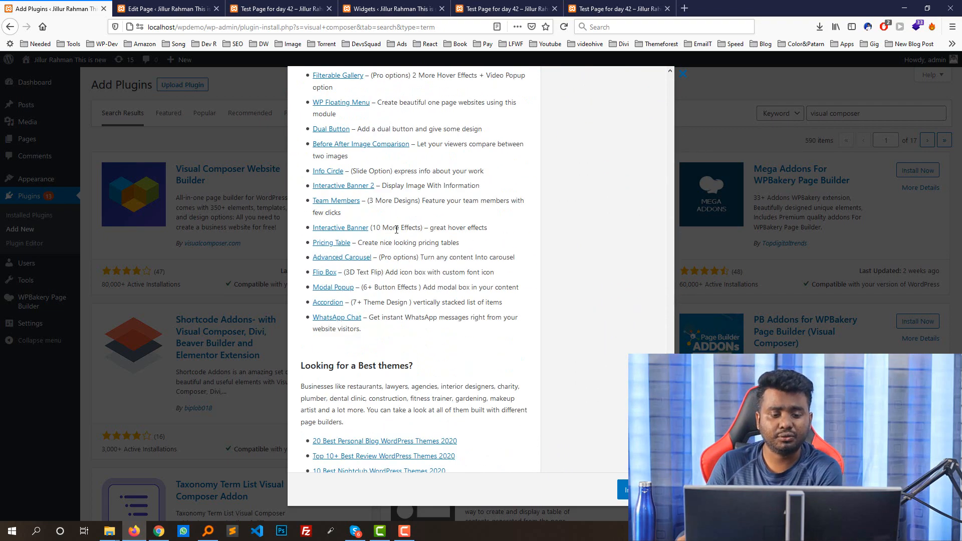
scroll(381, 228, up, 7)
scroll(333, 264, up, 7)
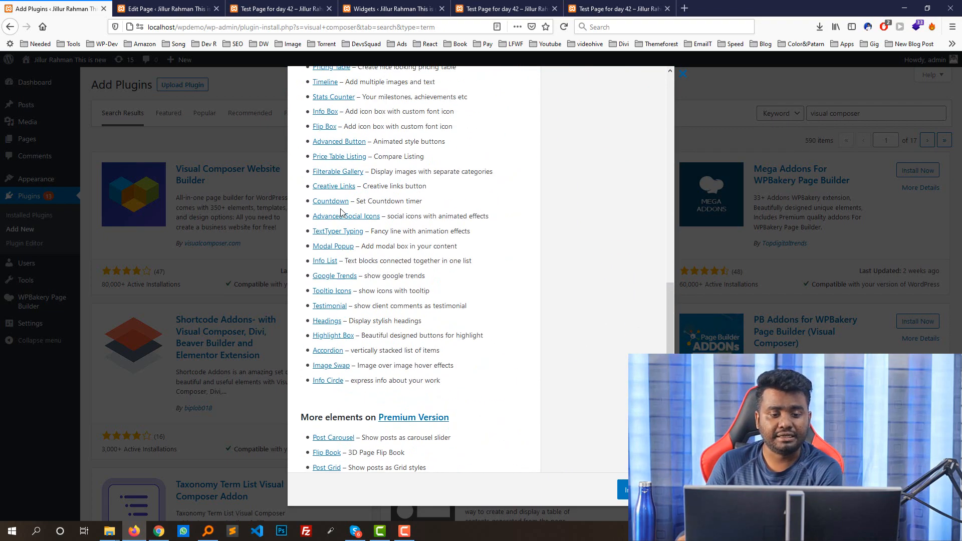
scroll(331, 199, down, 1)
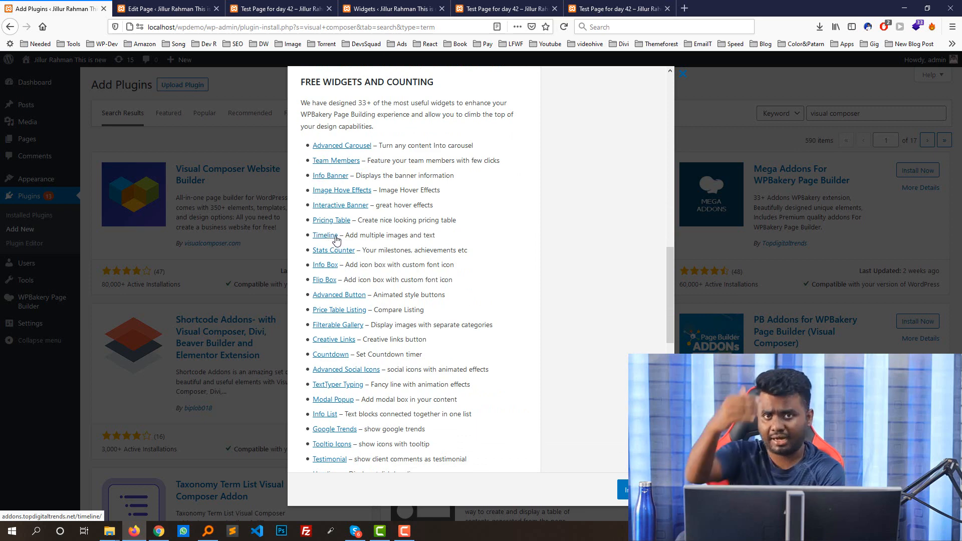
scroll(323, 236, down, 2)
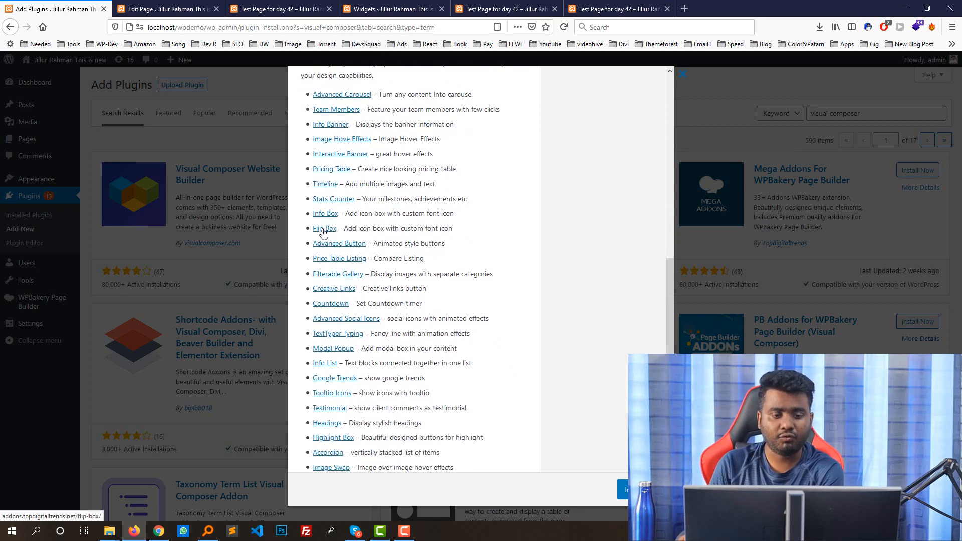
scroll(338, 235, down, 2)
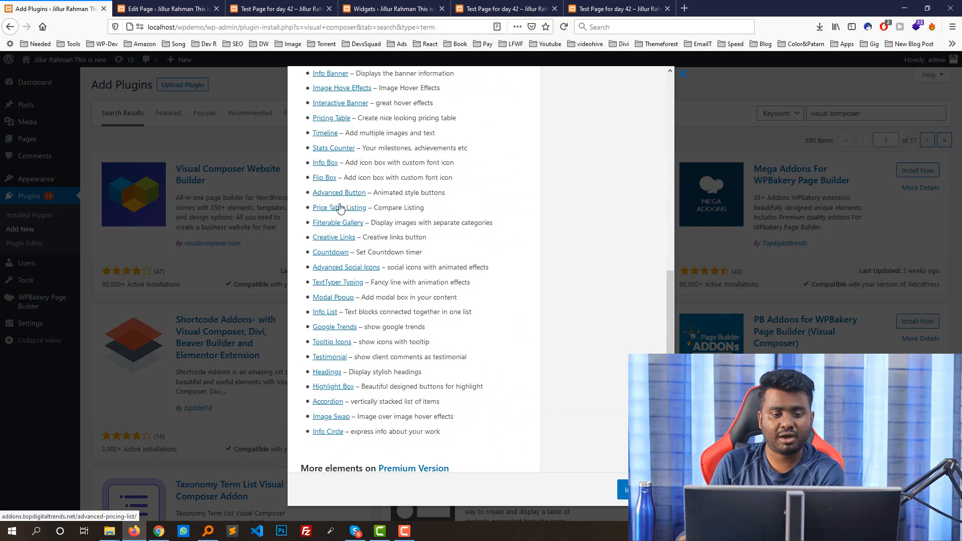
scroll(370, 221, down, 4)
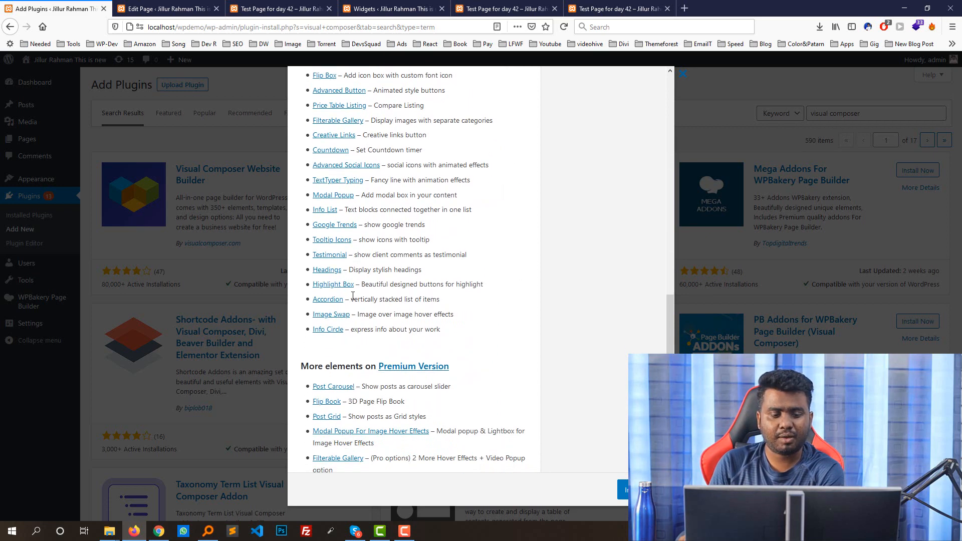
scroll(353, 295, up, 7)
scroll(353, 295, up, 8)
scroll(396, 274, down, 6)
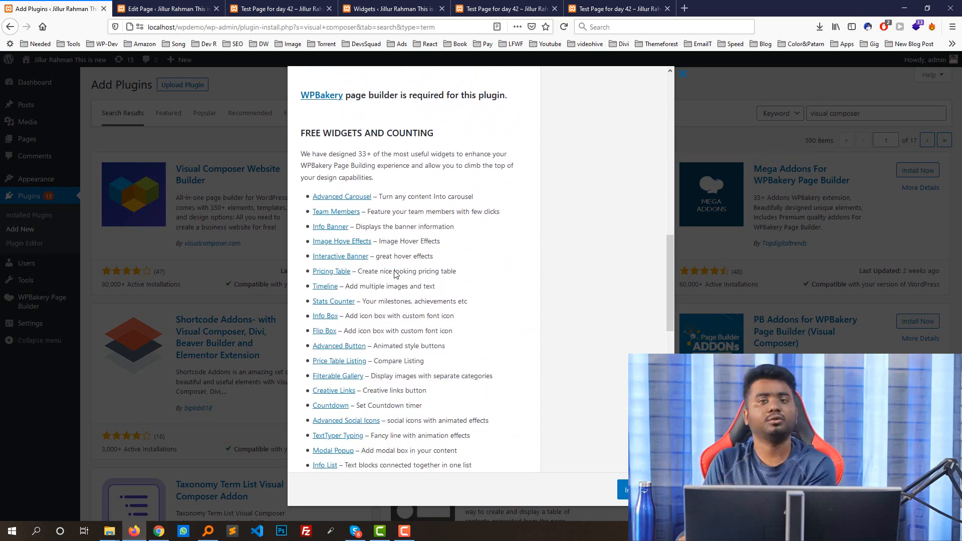
scroll(396, 271, up, 15)
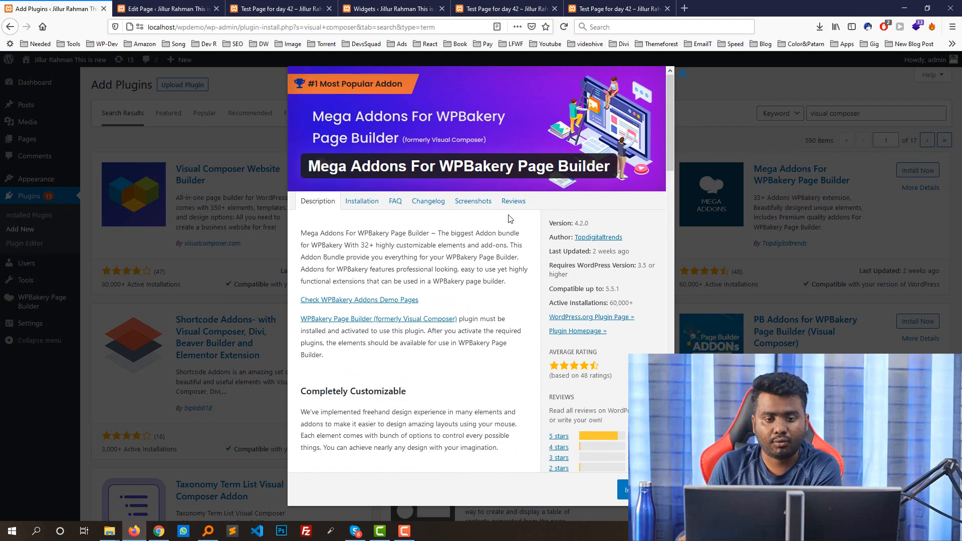
View the first of the plugin's screenshots full size in a new tab and return to the plugin details.
click(473, 203)
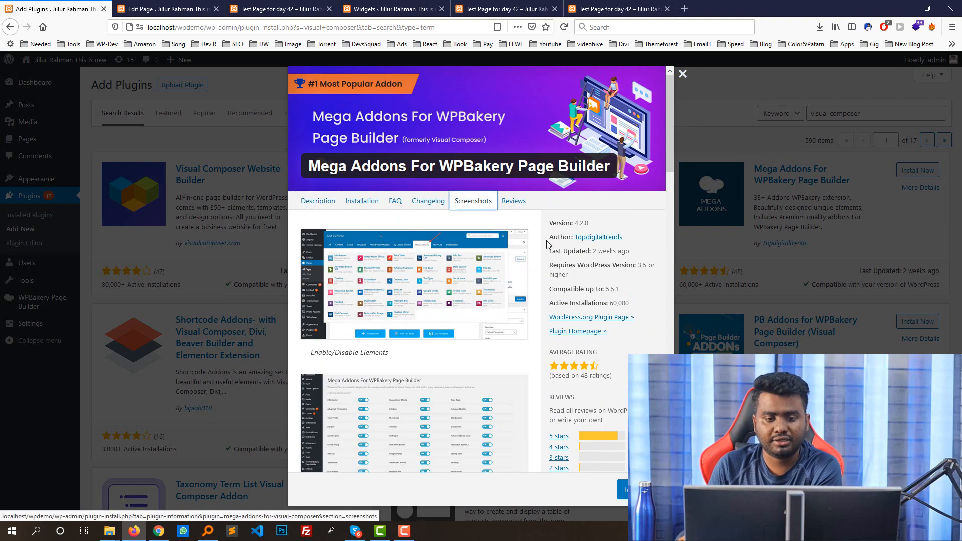
right_click(424, 257)
click(456, 349)
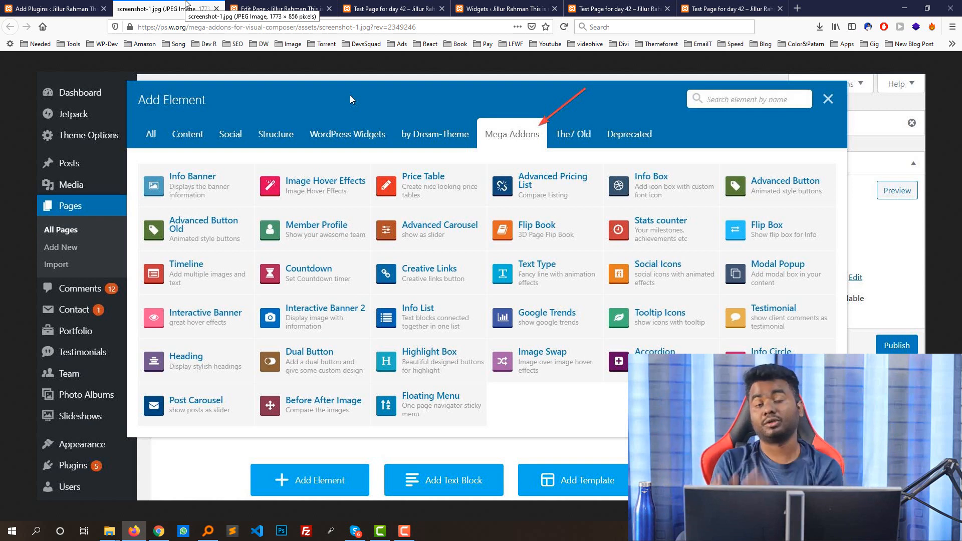
click(75, 8)
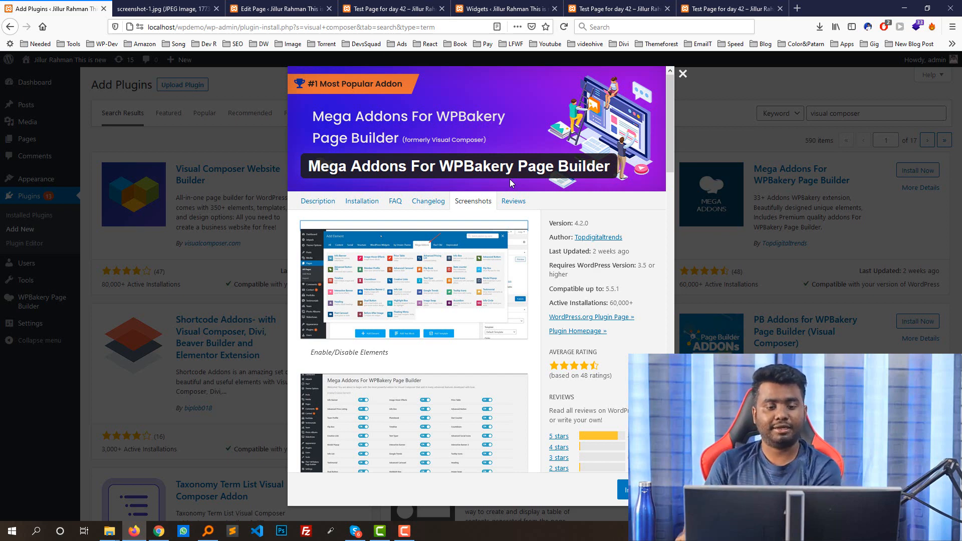
Look through the remaining Mega Addons screenshots, including Flip Book and Team Profile, and close the plugin details.
scroll(429, 275, down, 3)
scroll(423, 279, down, 9)
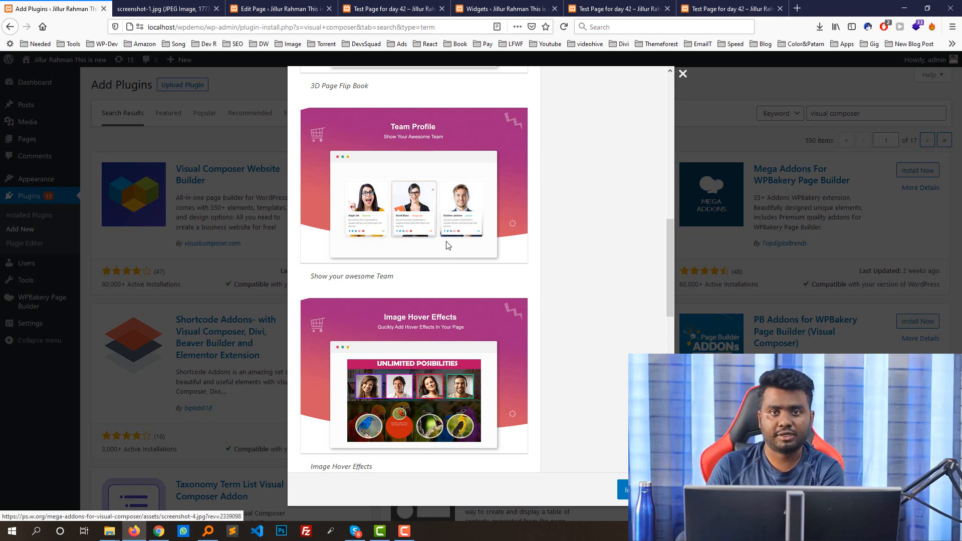
scroll(492, 219, up, 4)
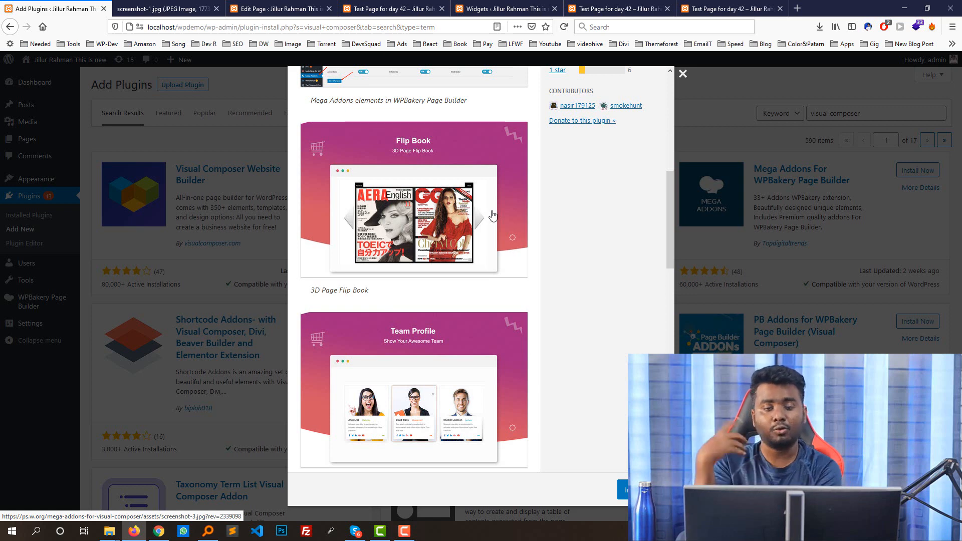
scroll(492, 215, up, 10)
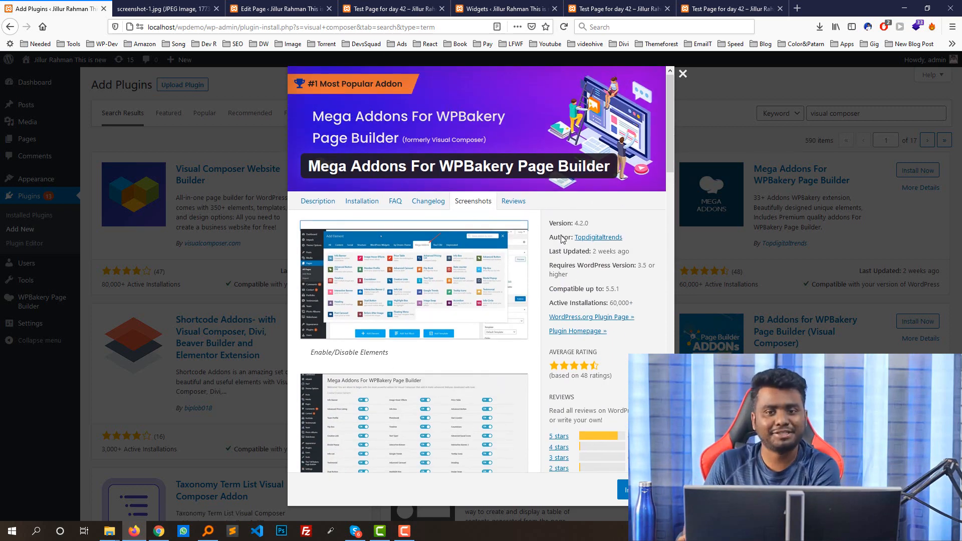
click(682, 74)
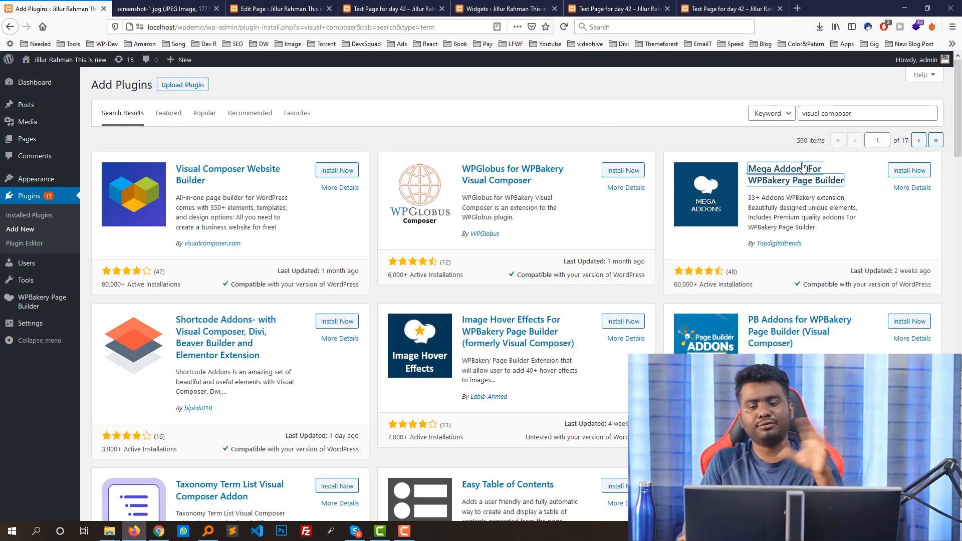
Skim the other page builder addon plugins listed in the search results.
scroll(611, 238, down, 5)
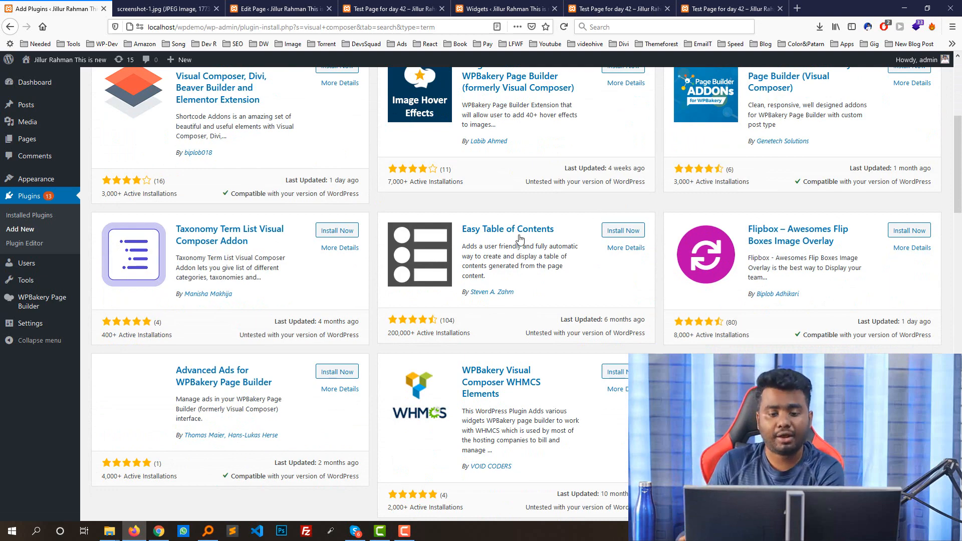
scroll(251, 281, down, 2)
scroll(232, 181, up, 6)
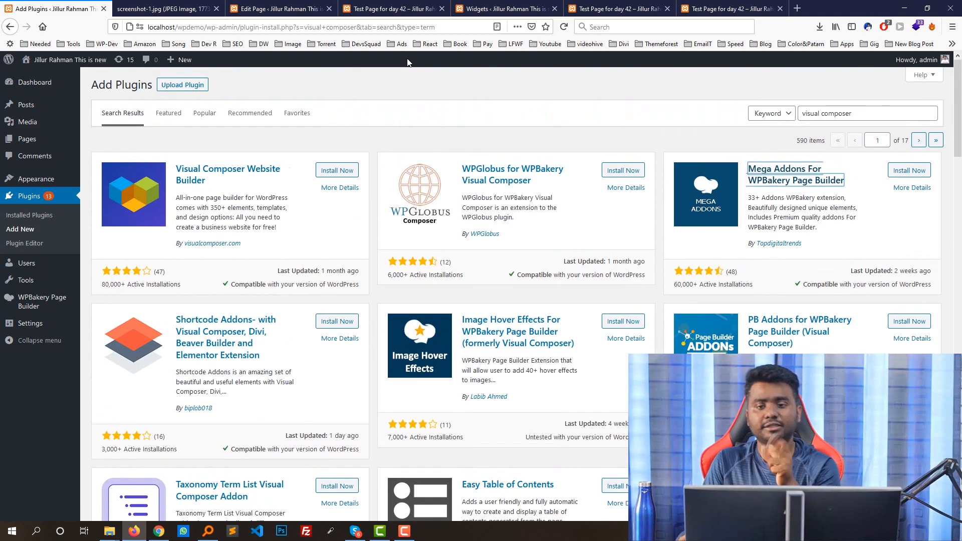
Search Google for "ultimate visual composer addons" in a new tab and open the CodeCanyon result for Ultimate Addons for WPBakery Page Builder.
click(798, 8)
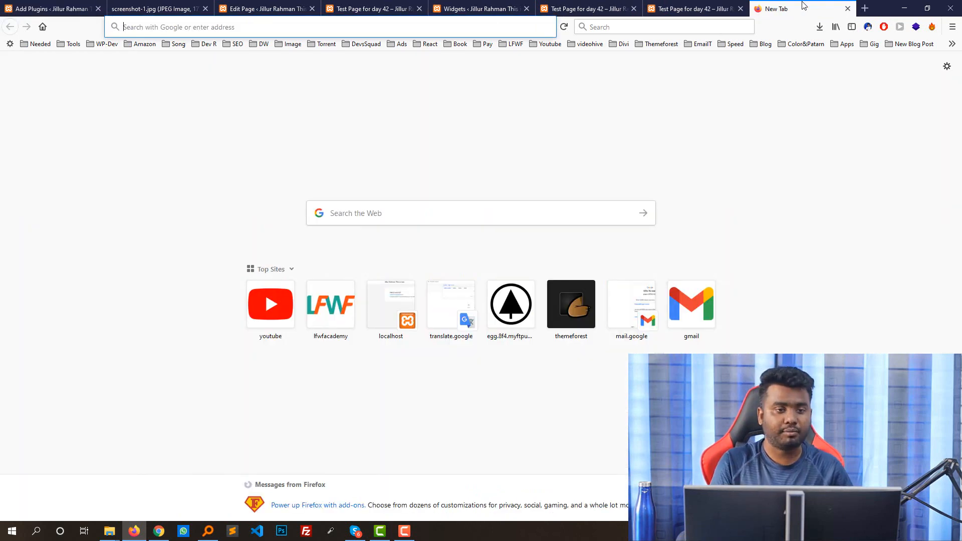
text(unlimte)
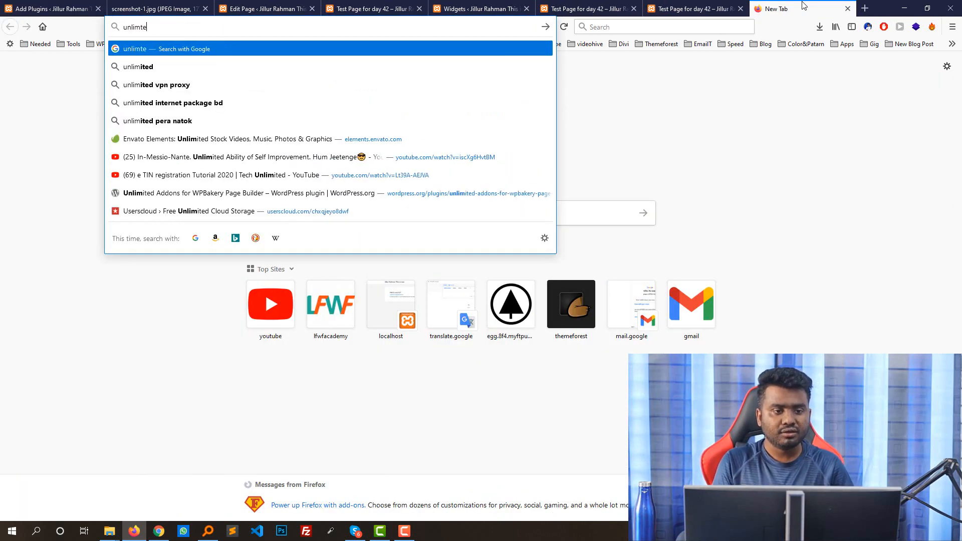
text( visual )
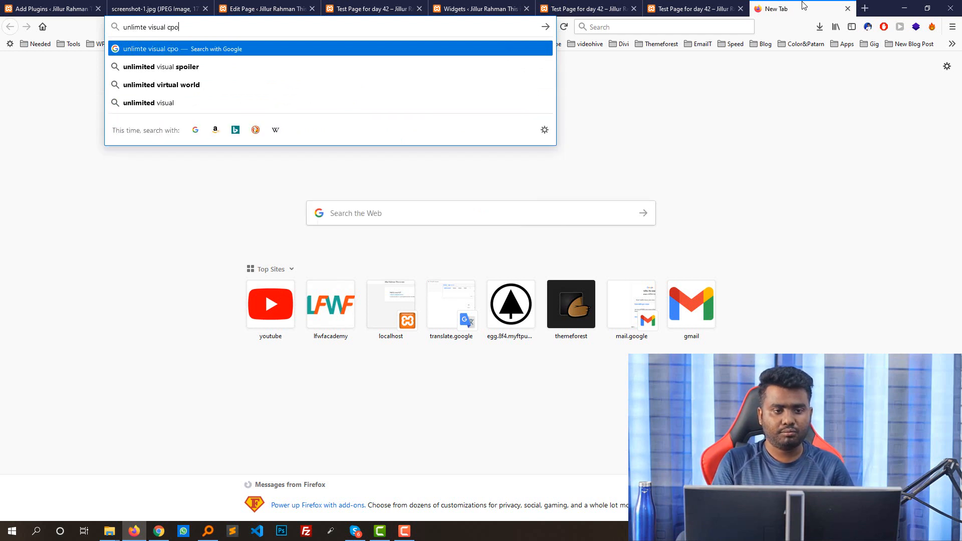
text(compos)
key(Down)
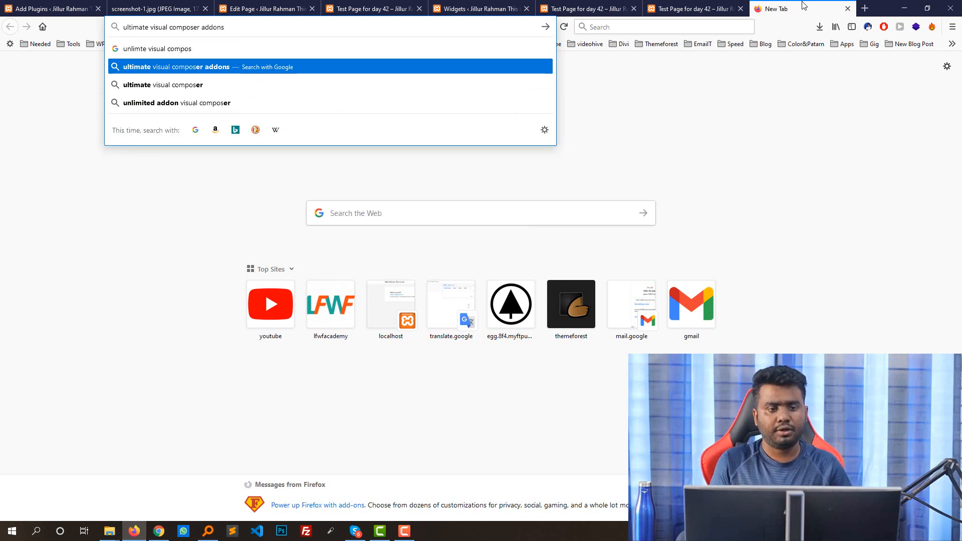
key(Return)
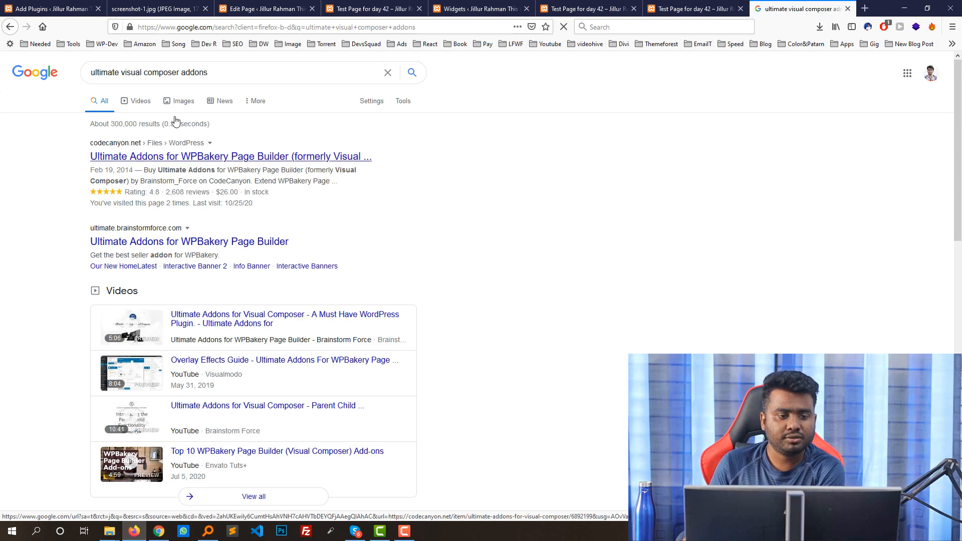
click(215, 156)
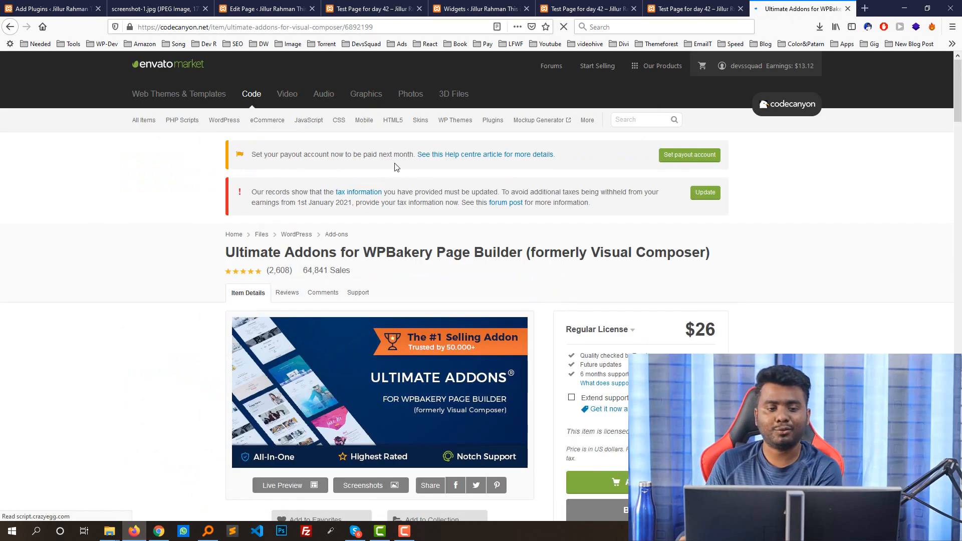
Examine the Ultimate Addons item page's preview, regular license price and purchase options.
scroll(394, 170, down, 2)
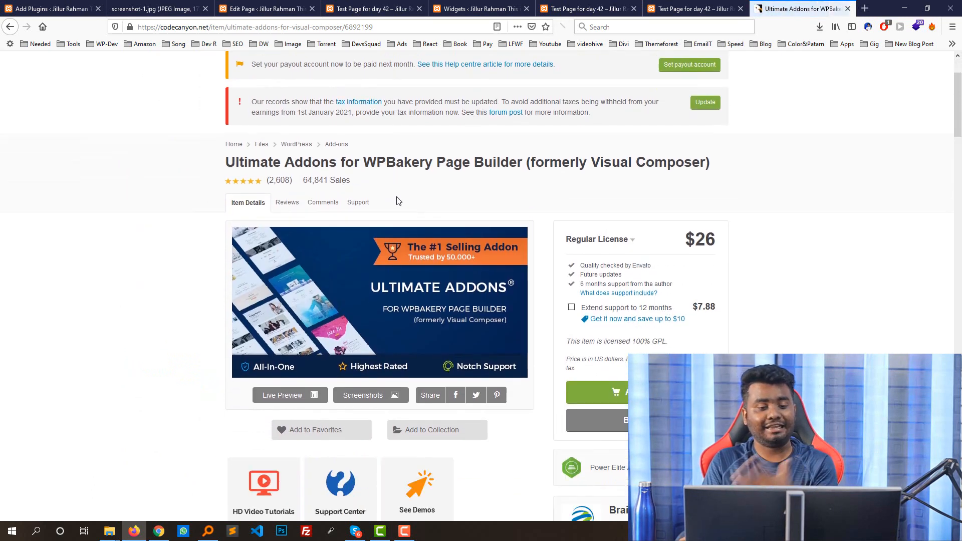
scroll(700, 273, down, 3)
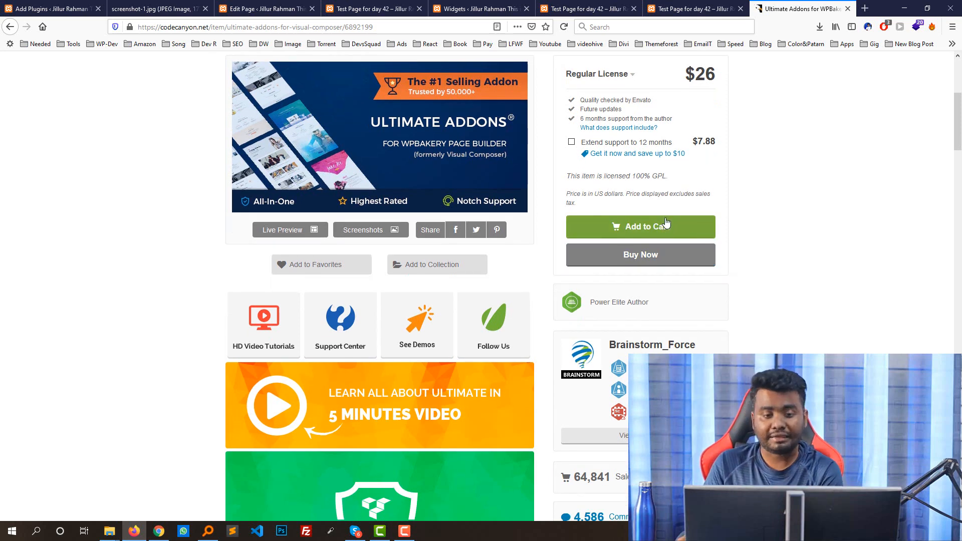
scroll(665, 221, up, 5)
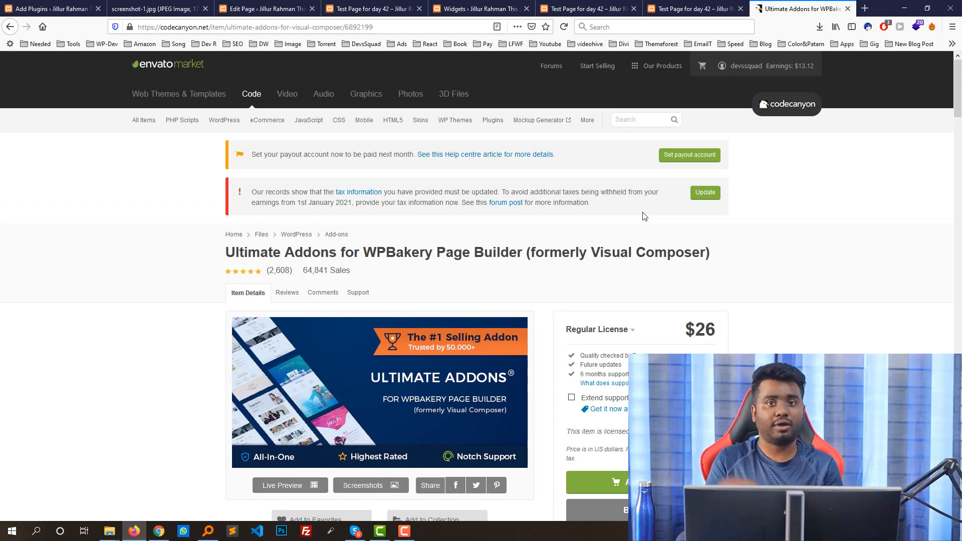
scroll(551, 240, down, 3)
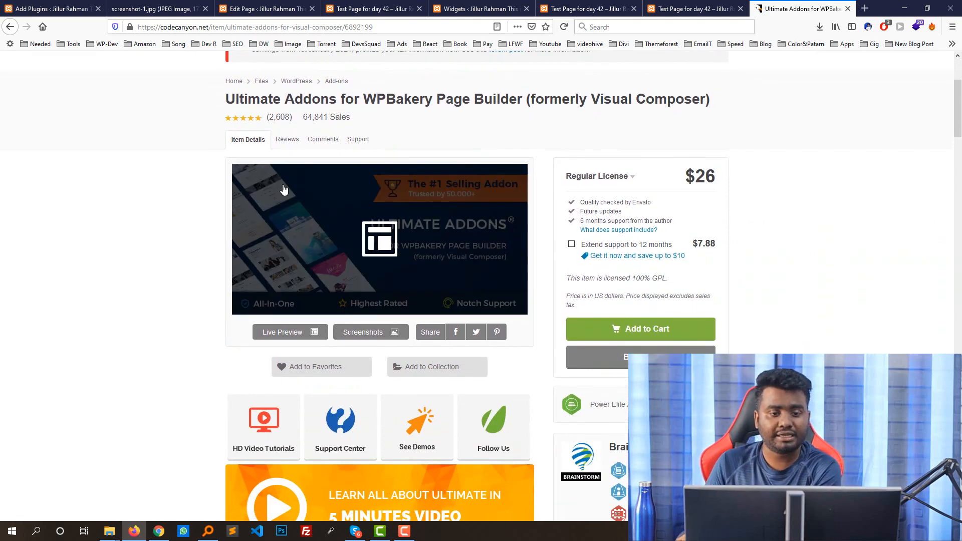
Open the item's live preview in a separate tab and examine the addon elements listed on the CodeCanyon item page.
click(379, 222)
click(700, 9)
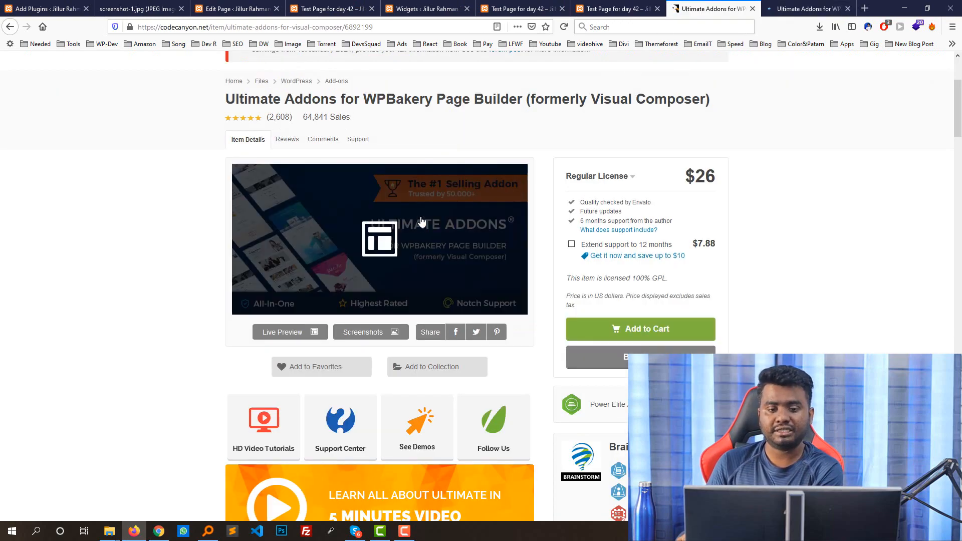
scroll(385, 250, down, 15)
scroll(401, 263, down, 20)
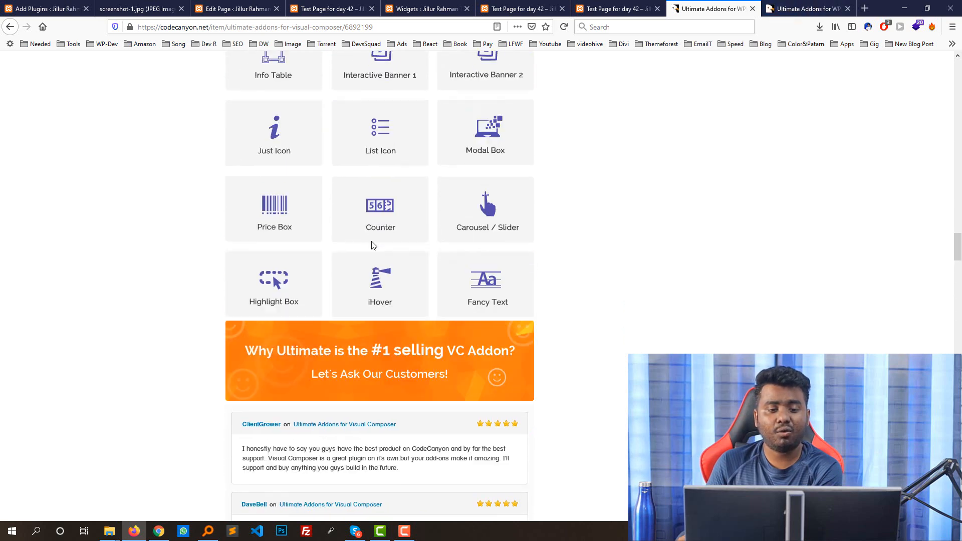
Examine the popular addon elements on the Ultimate Addons CodeCanyon page and look at the item's live preview.
scroll(332, 197, up, 10)
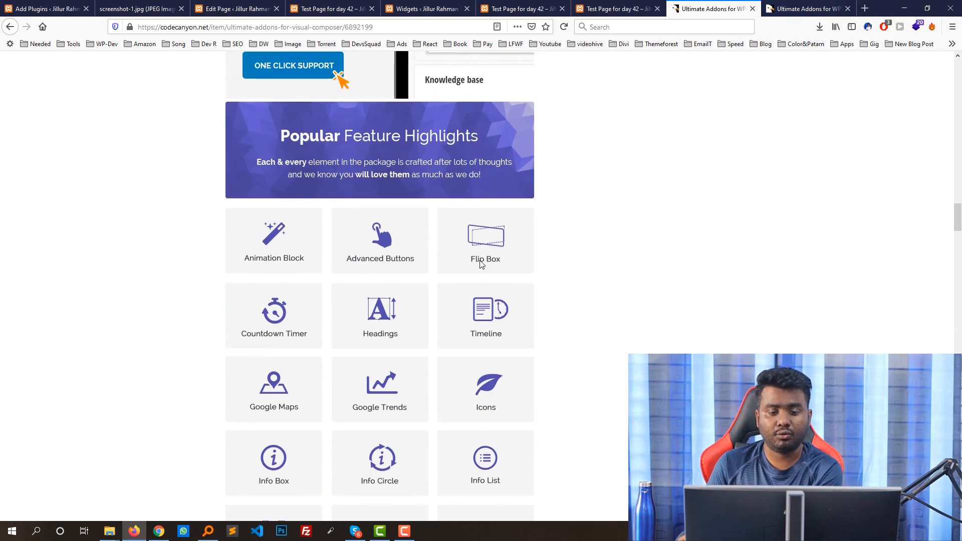
scroll(401, 298, down, 12)
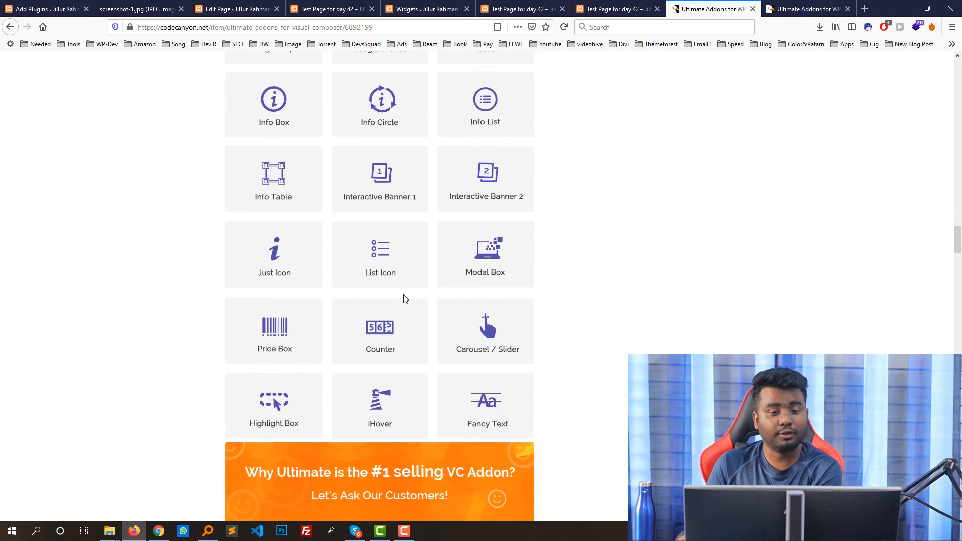
key(ctrl+Tab)
scroll(627, 202, down, 15)
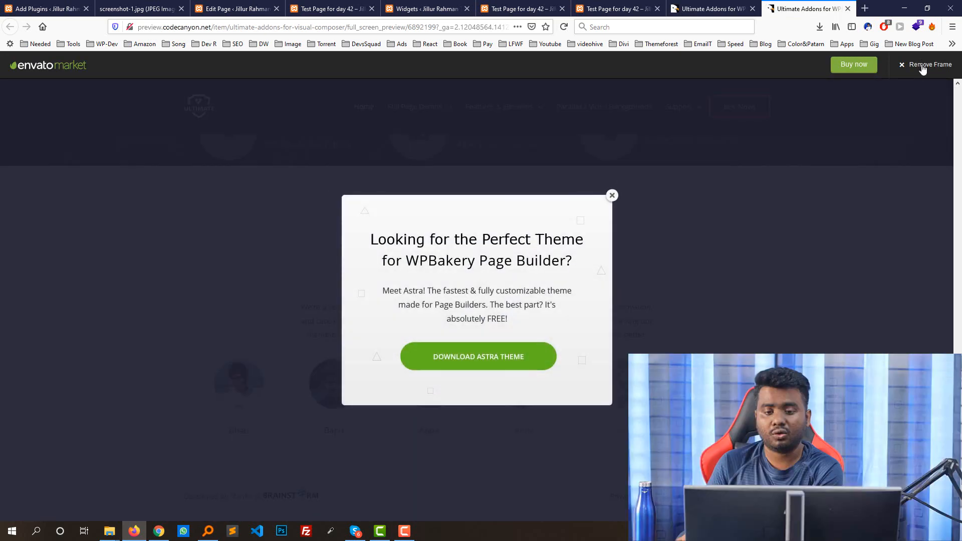
click(724, 5)
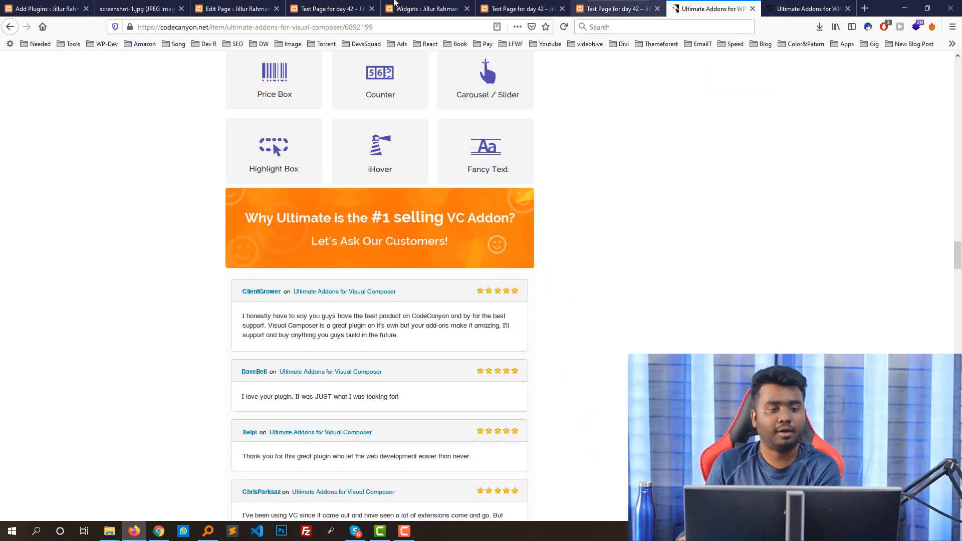
click(800, 4)
click(695, 4)
Close the Mega Addons screenshot page, view the installed plugins, and open the page for adding a new plugin.
click(153, 5)
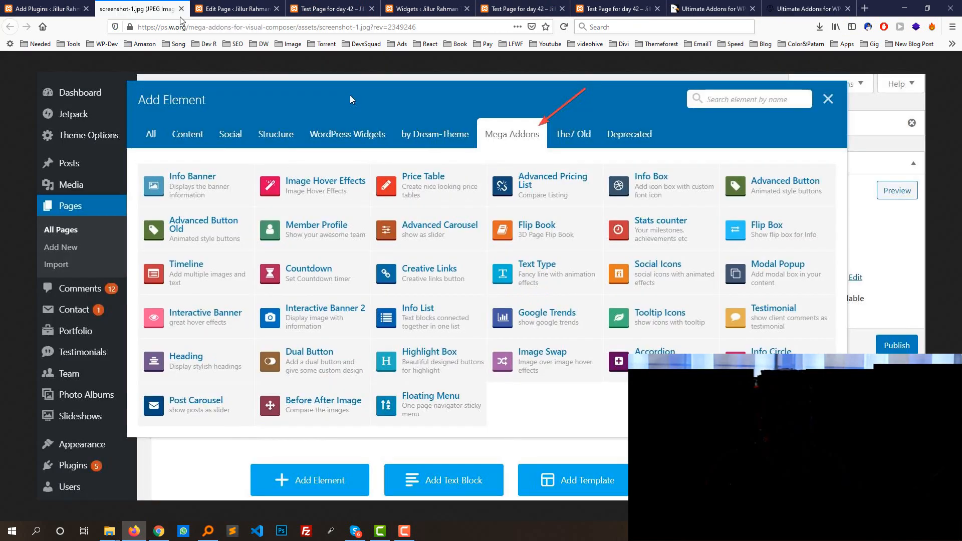
key(ctrl+w)
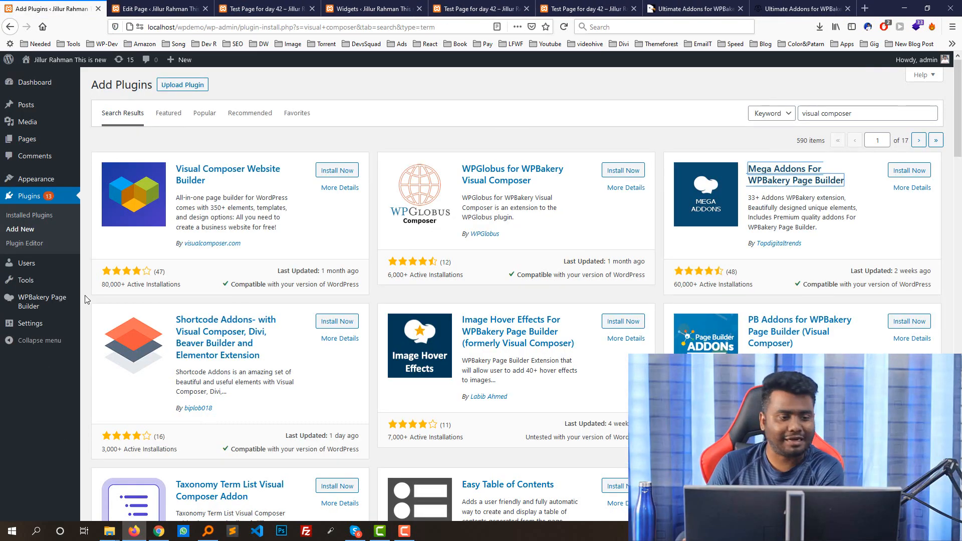
click(31, 215)
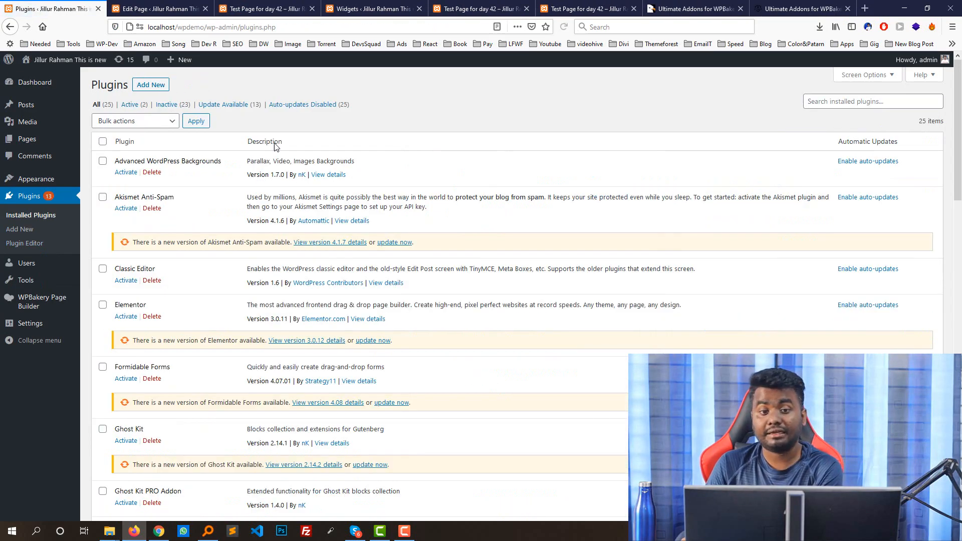
click(43, 231)
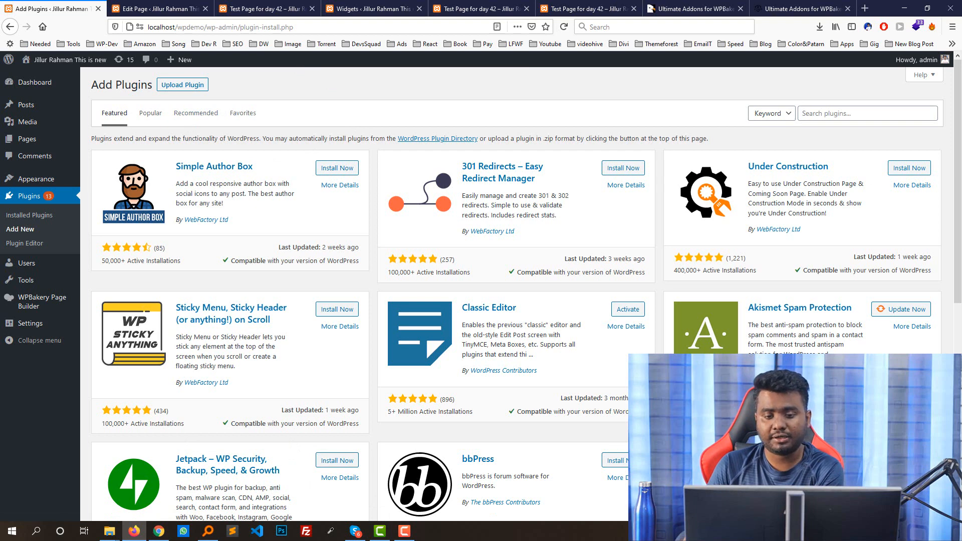
Open the "Visual composer addon" folder from the desktop and select Ultimate_VC_Addons.zip.
key(super+d)
double_click(373, 158)
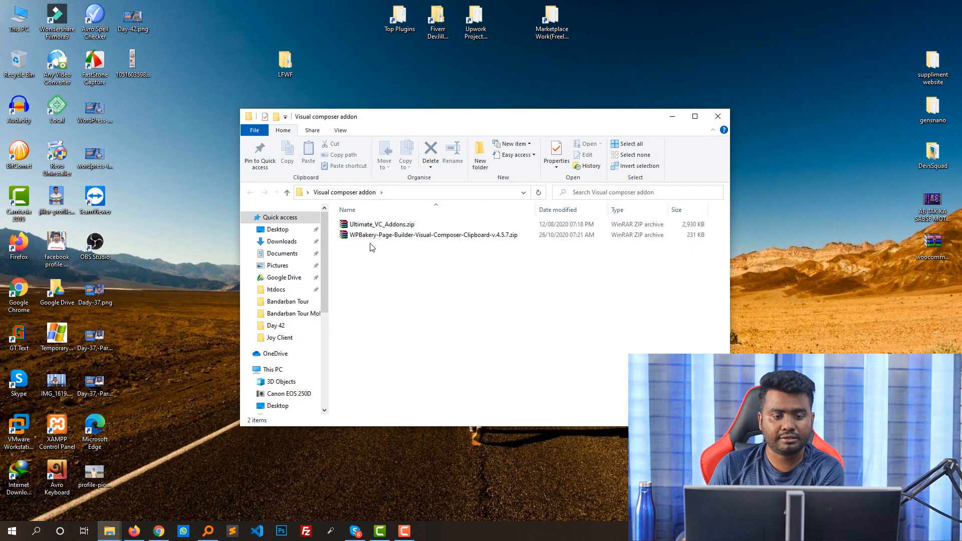
click(371, 235)
click(367, 225)
double_click(396, 225)
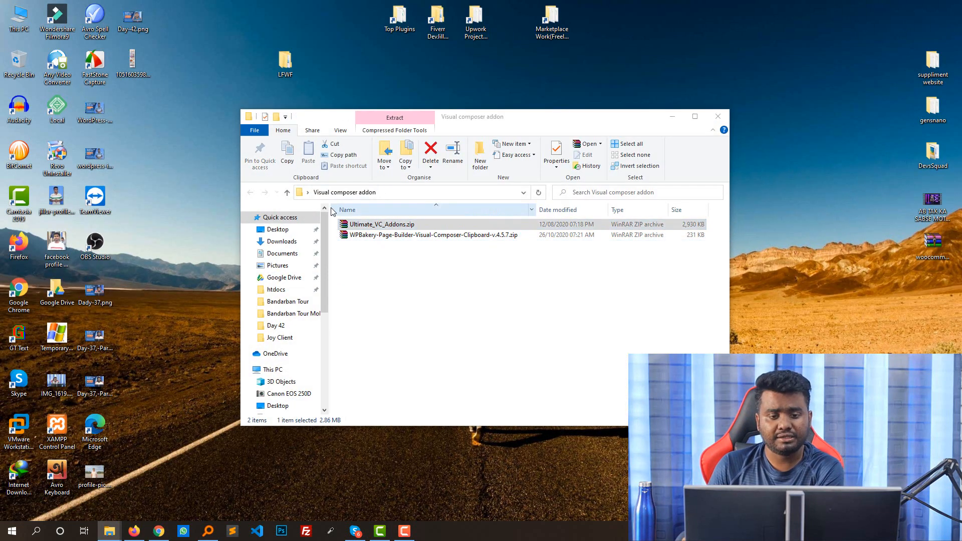
click(778, 295)
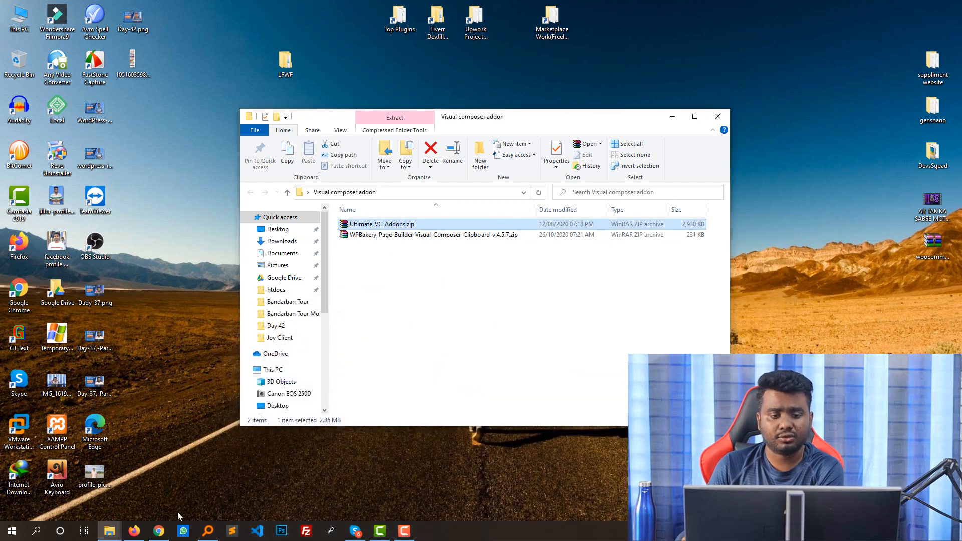
Upload Ultimate_VC_Addons.zip from the "Visual composer addon" folder to the WordPress site and install it as a plugin.
click(134, 531)
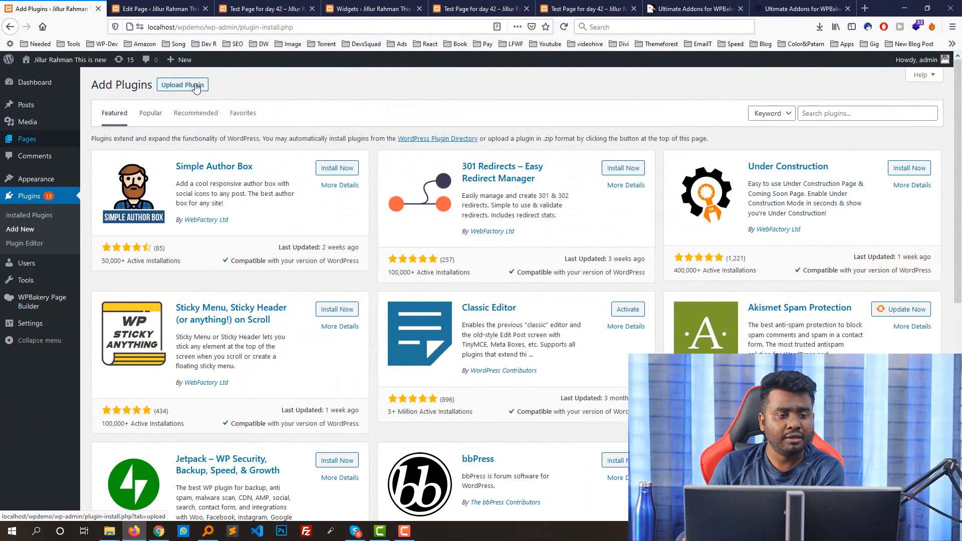
click(182, 85)
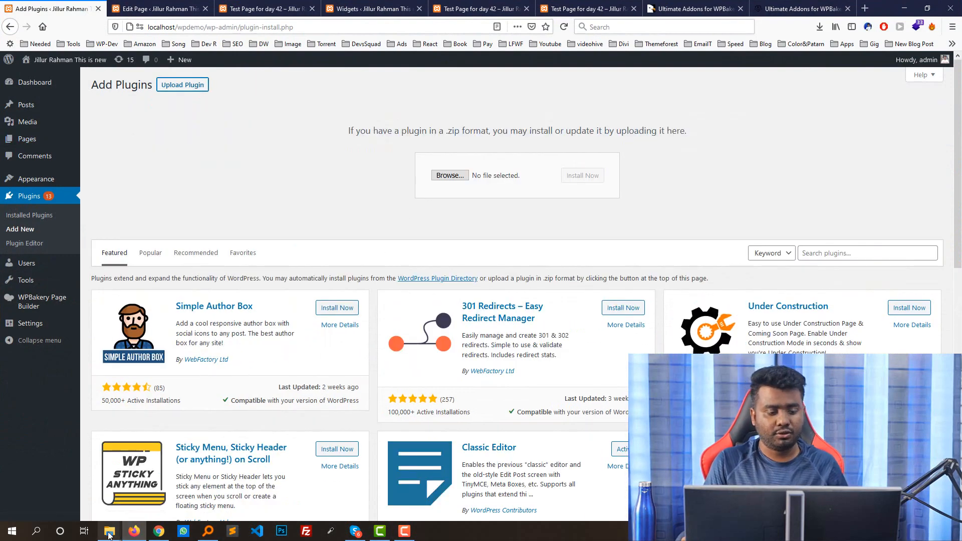
mouse_move(109, 531)
click(270, 488)
drag(507, 113, 525, 240)
drag(390, 354, 449, 175)
click(408, 169)
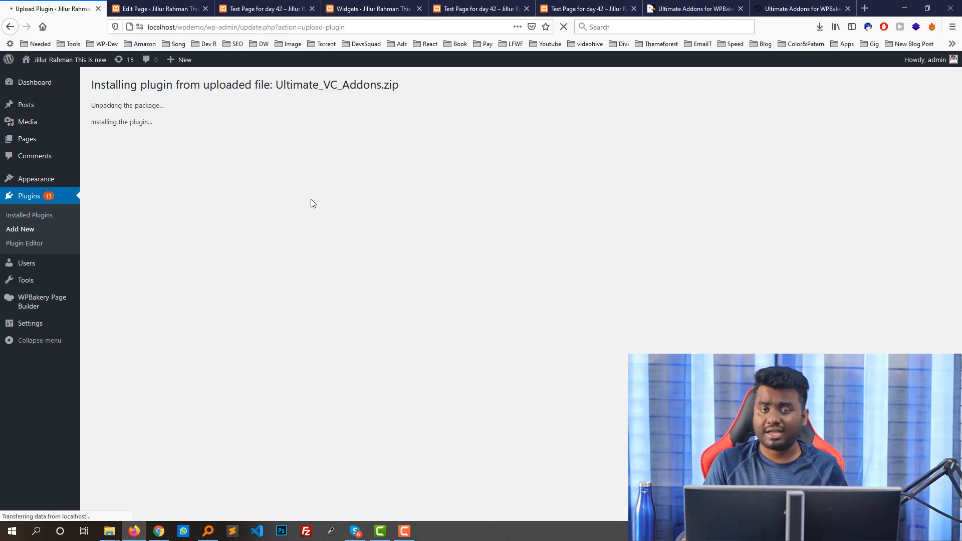
Activate the newly installed Ultimate Addons plugin.
key(alt+Tab)
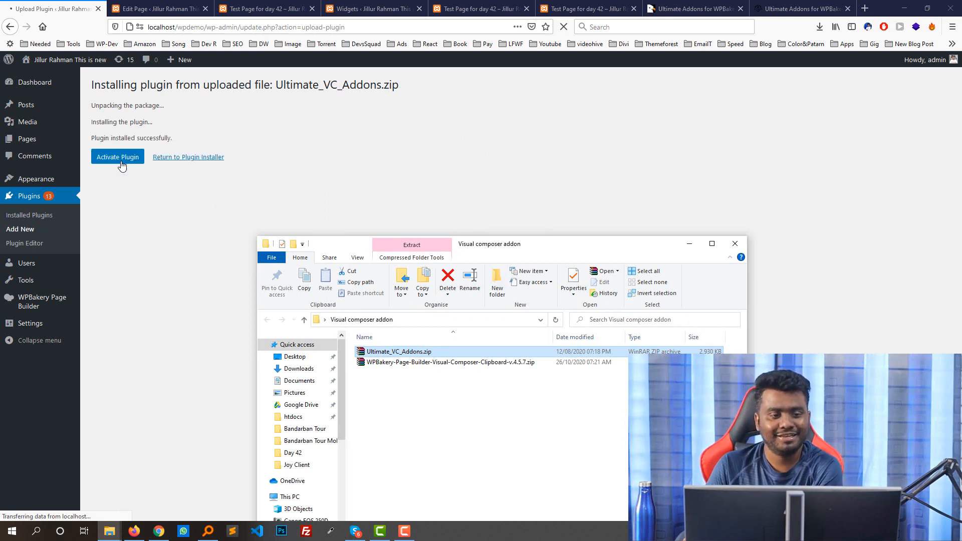
click(119, 158)
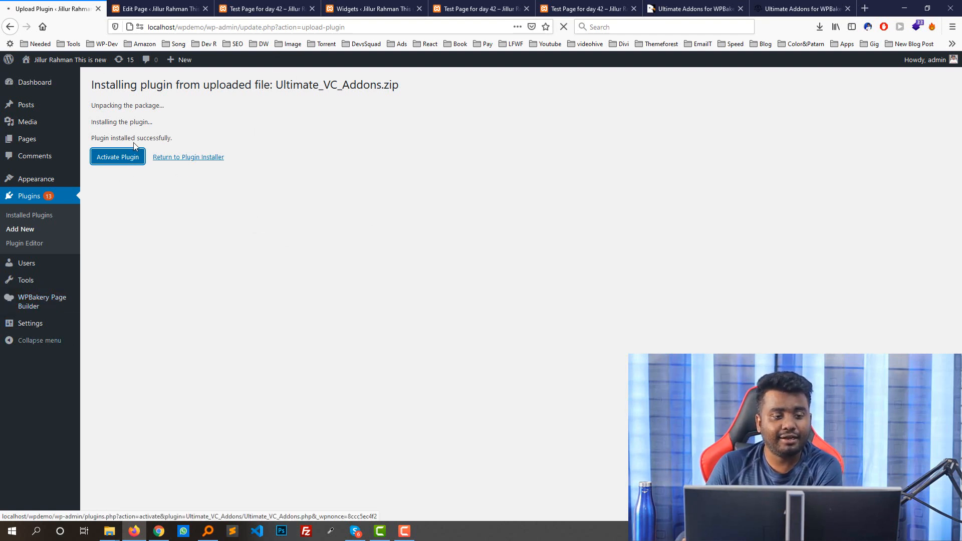
click(119, 160)
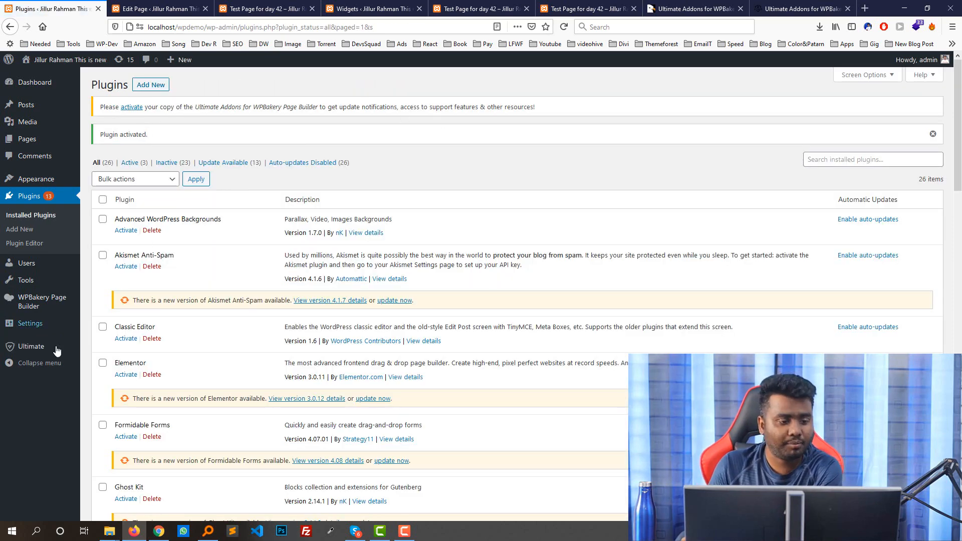
Open the Ultimate Addons settings and examine the elements that can be enabled or disabled.
click(31, 346)
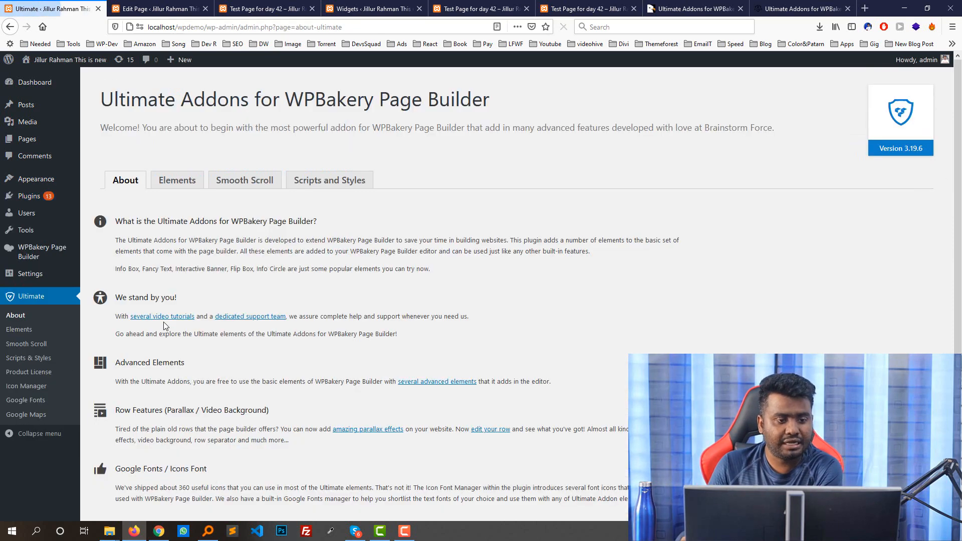
scroll(408, 206, down, 1)
scroll(407, 207, up, 1)
click(176, 180)
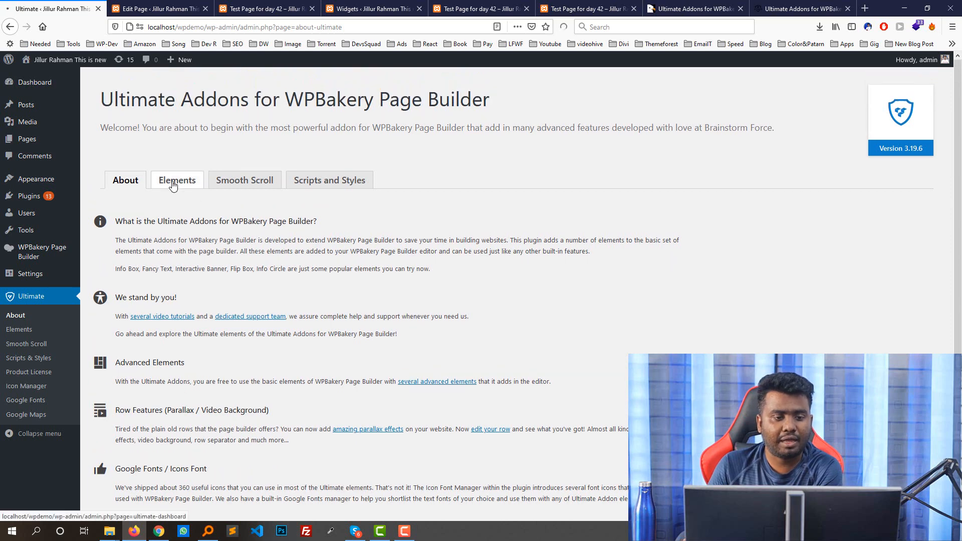
scroll(280, 219, down, 3)
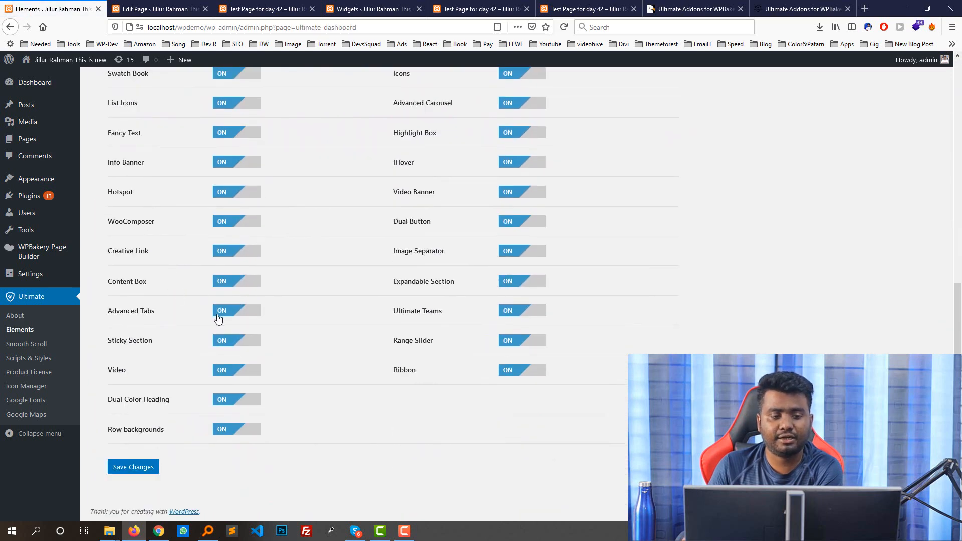
scroll(197, 440, up, 8)
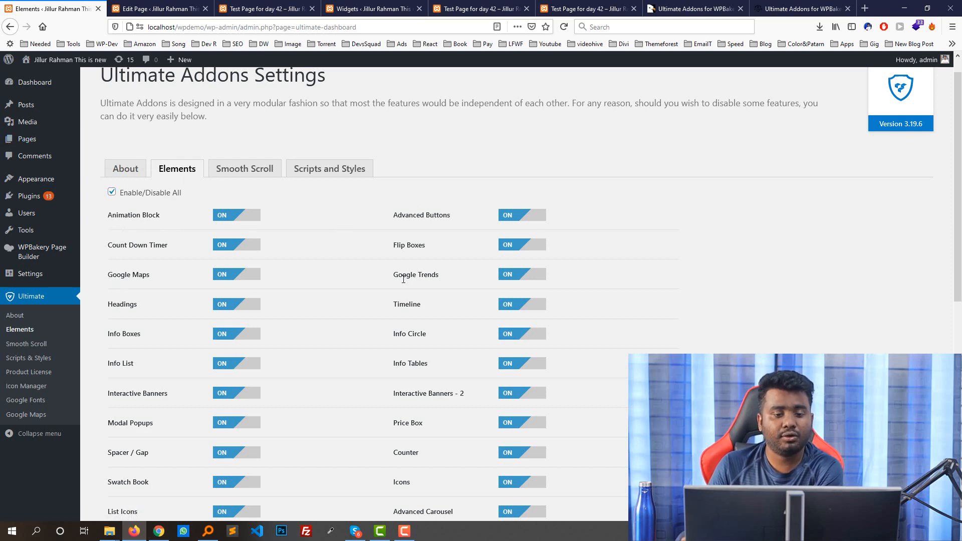
scroll(644, 255, down, 5)
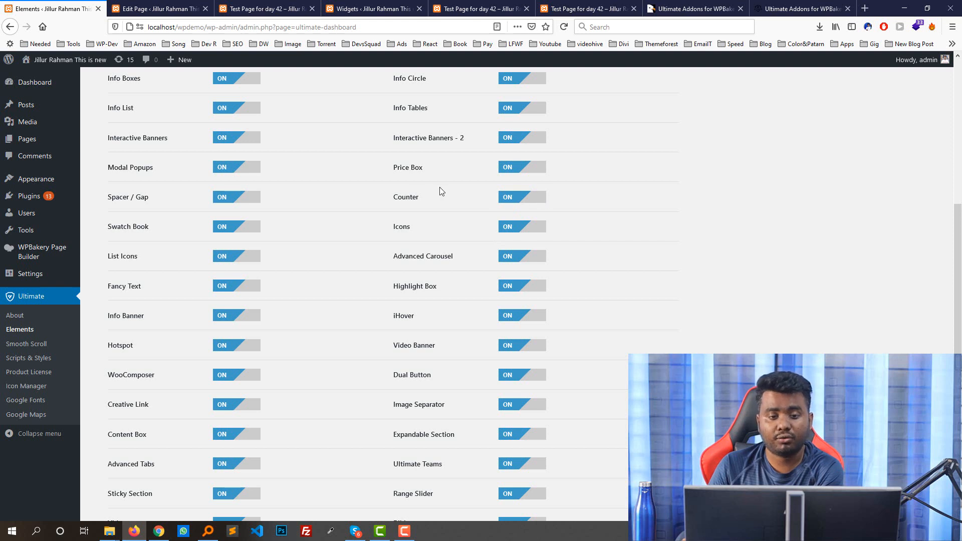
Switch the Info Tables element off and back on.
scroll(468, 172, up, 1)
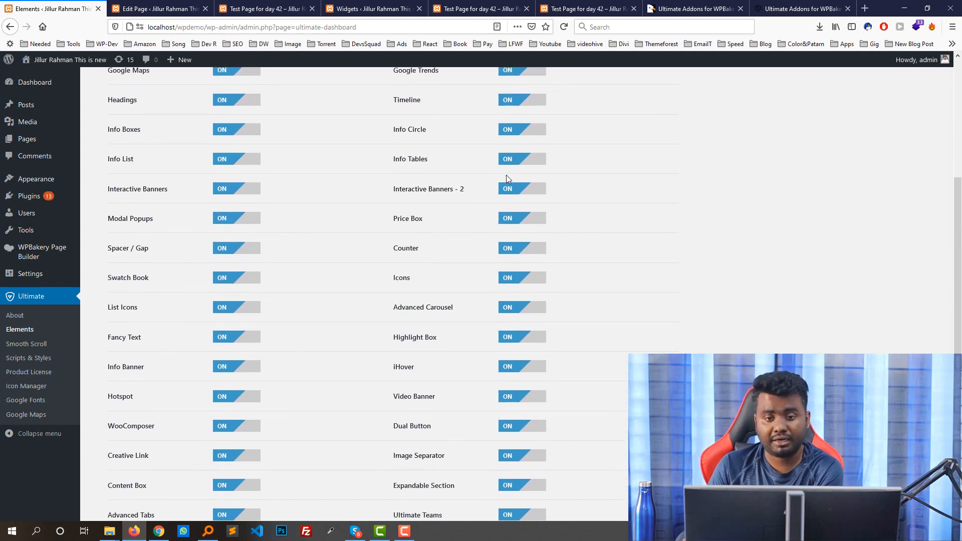
click(547, 161)
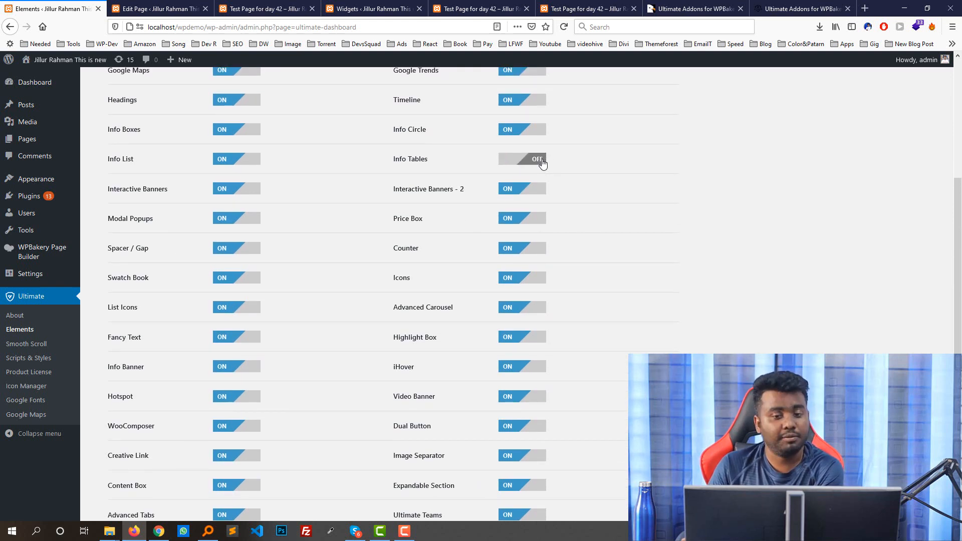
click(518, 160)
scroll(518, 160, up, 5)
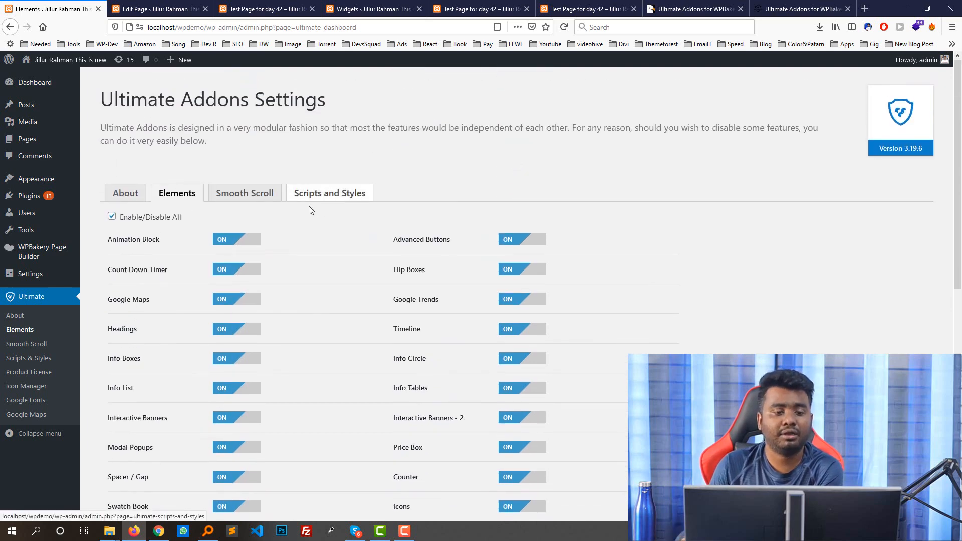
Review the full list of Ultimate Addons elements and their switches once more.
scroll(344, 254, down, 5)
scroll(333, 216, up, 5)
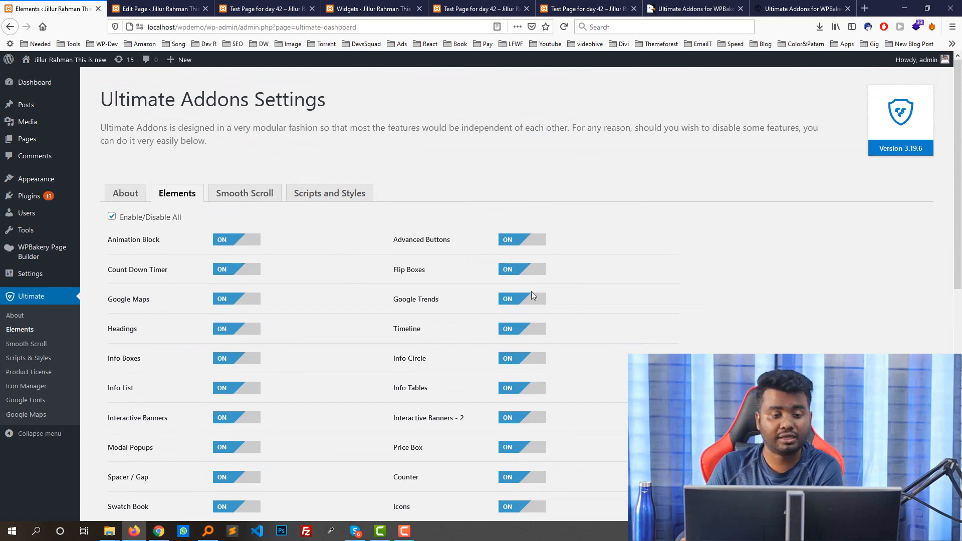
scroll(298, 238, down, 6)
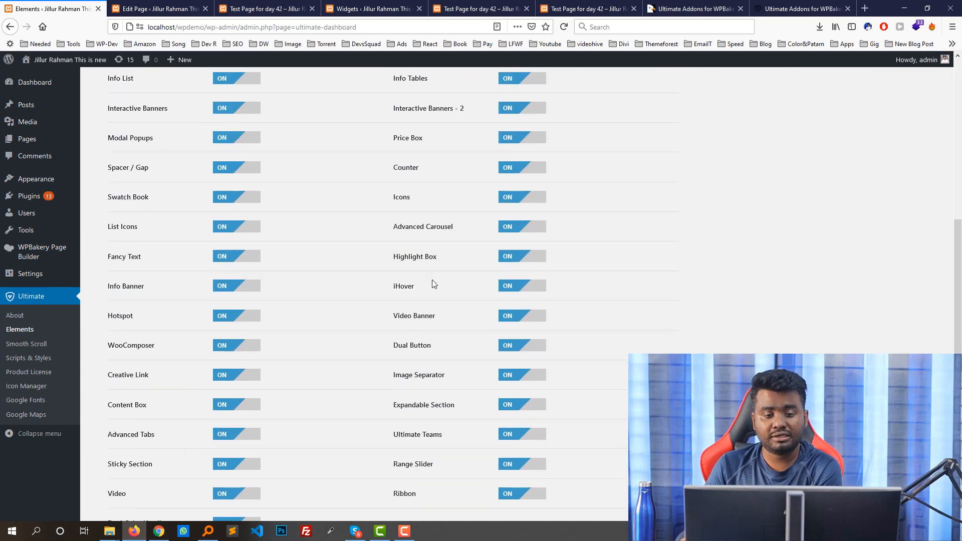
scroll(432, 279, down, 1)
scroll(502, 267, up, 7)
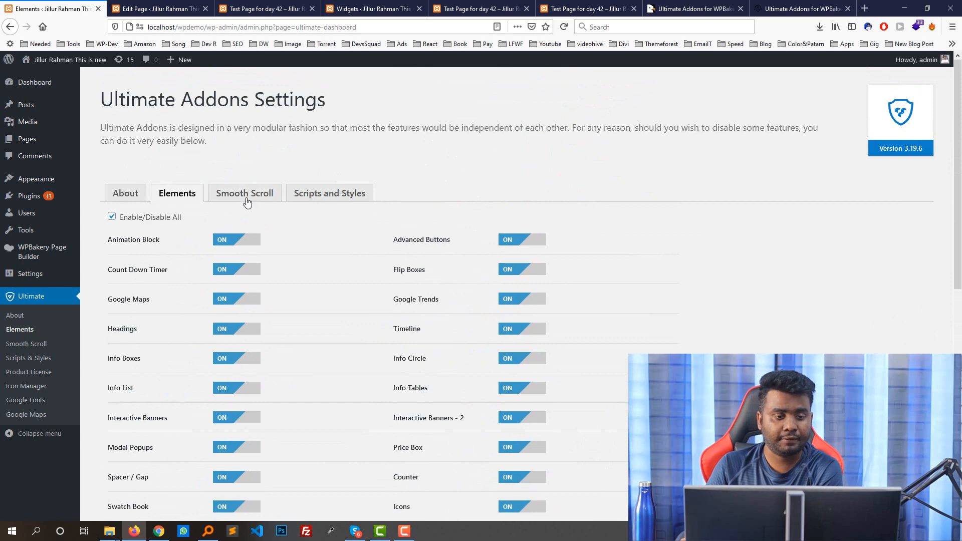
Switch on Smooth Scroll in the Ultimate Addons settings and check the scrolling on the front-end test page.
click(246, 199)
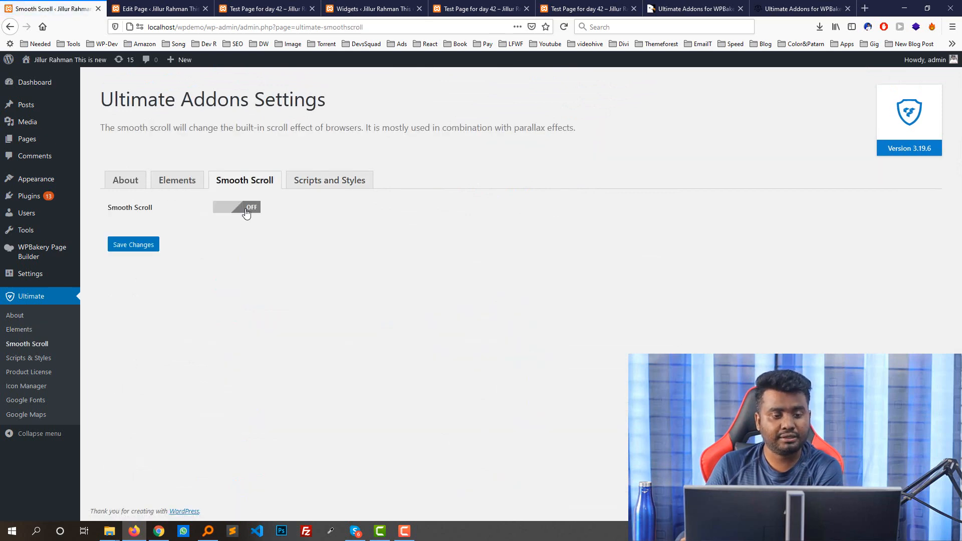
click(245, 210)
click(160, 9)
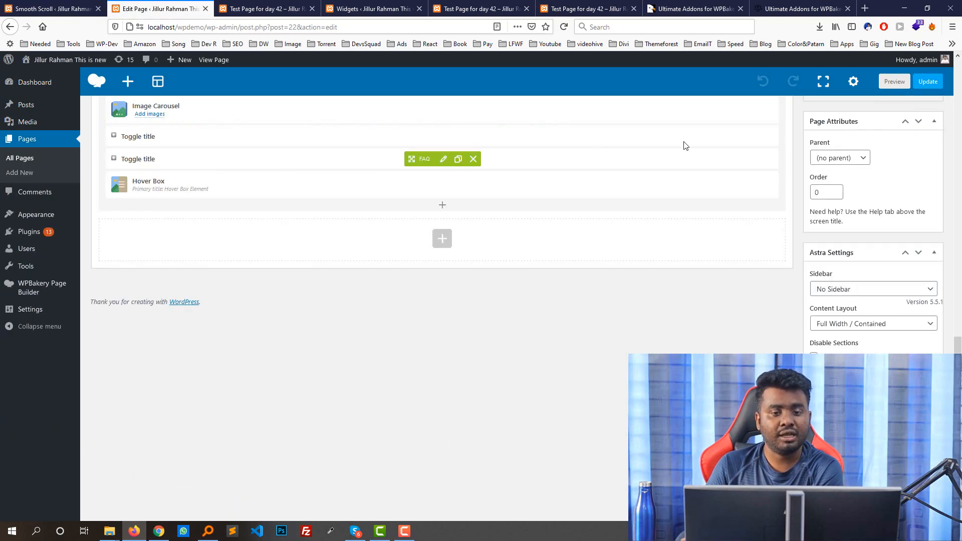
click(265, 9)
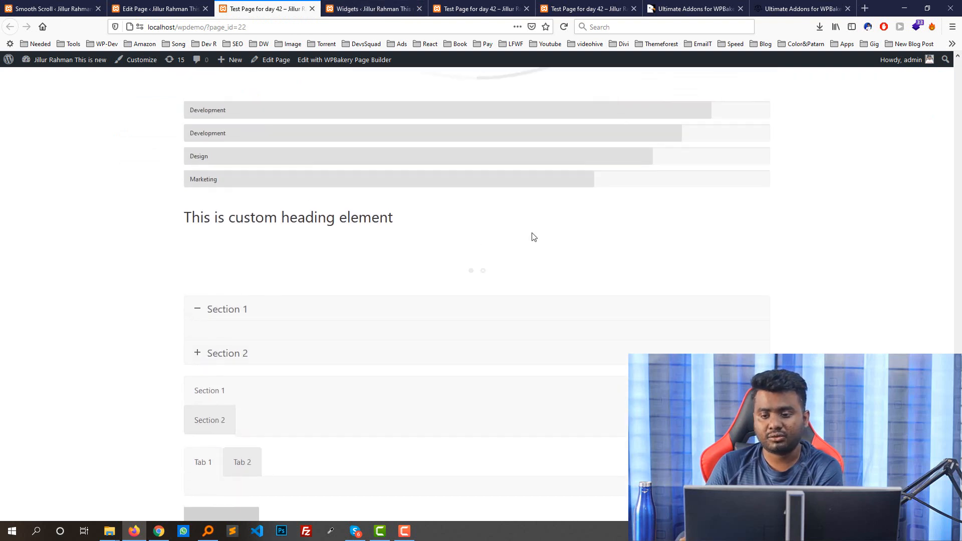
scroll(533, 237, up, 10)
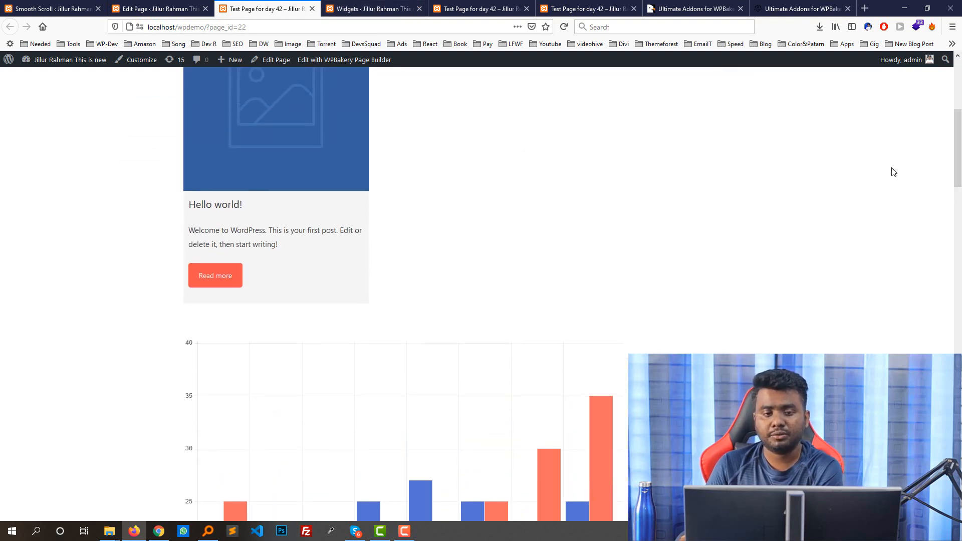
scroll(539, 216, down, 10)
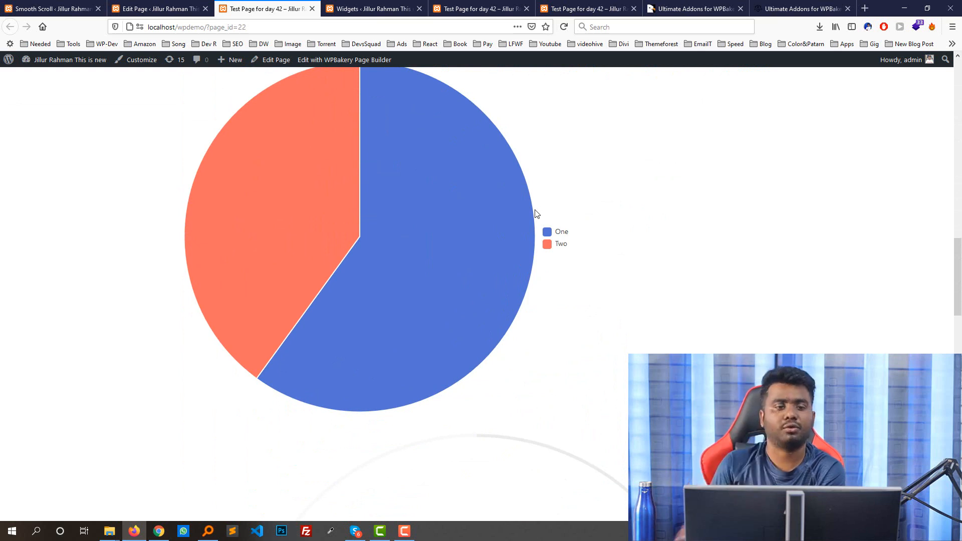
Return to the Ultimate Addons settings and open the Scripts and Styles options.
click(95, 14)
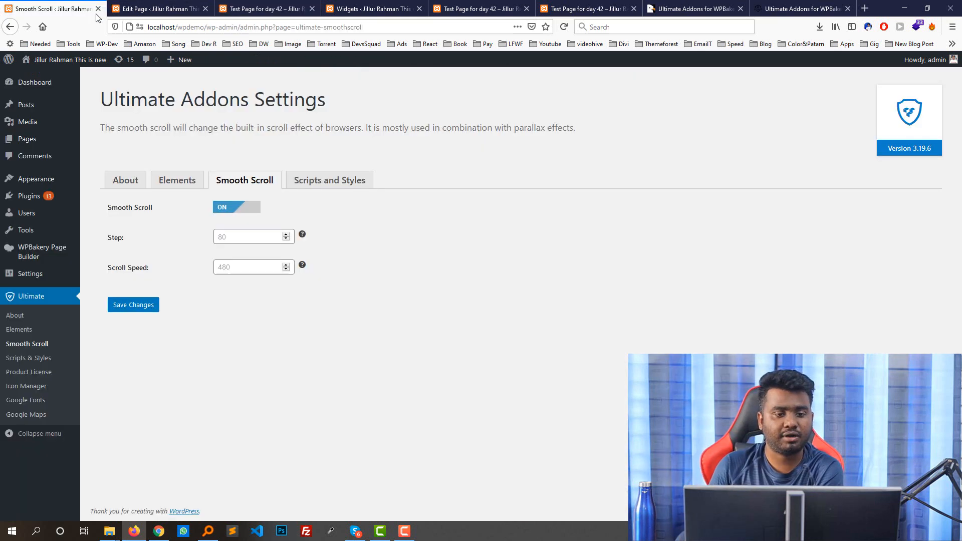
click(329, 181)
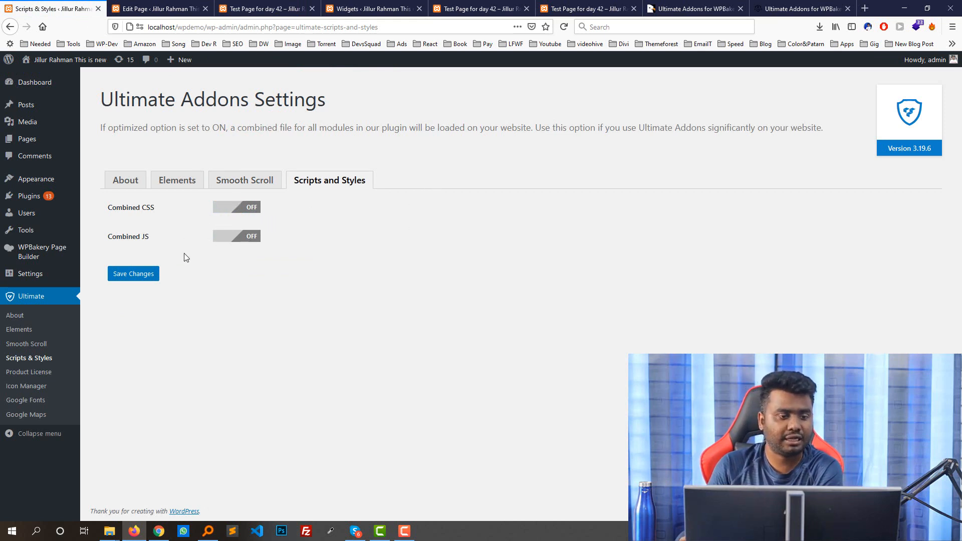
Open the Google Fonts manager of Ultimate Addons and download the Google font list.
click(32, 405)
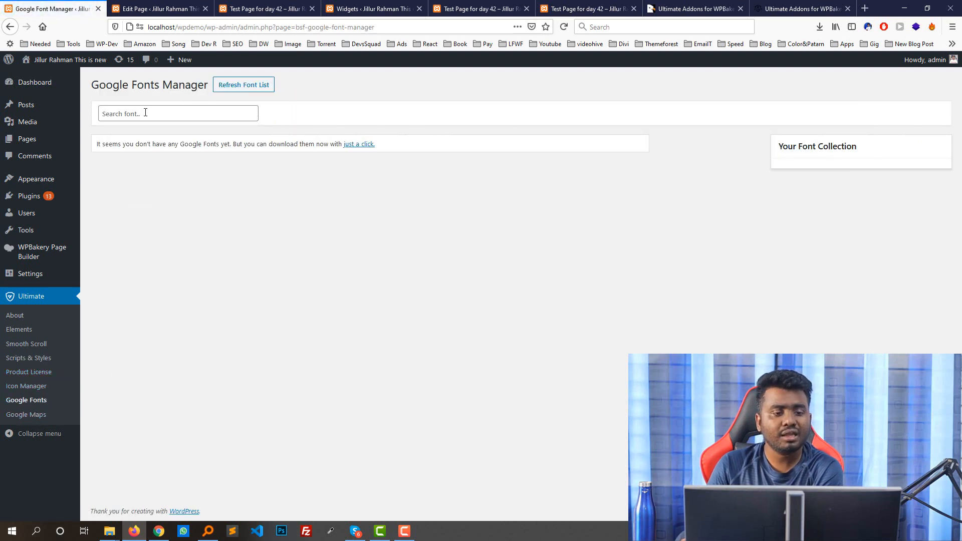
click(125, 112)
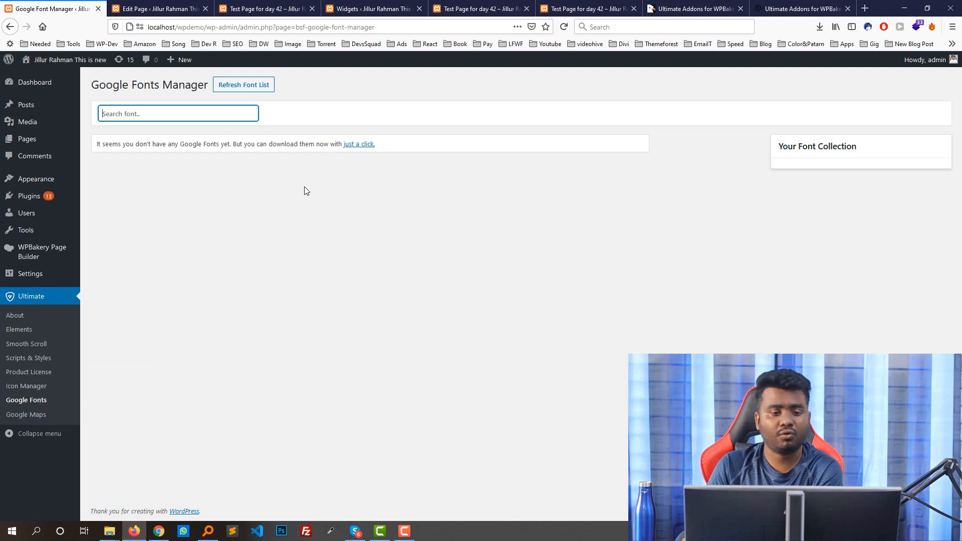
click(361, 145)
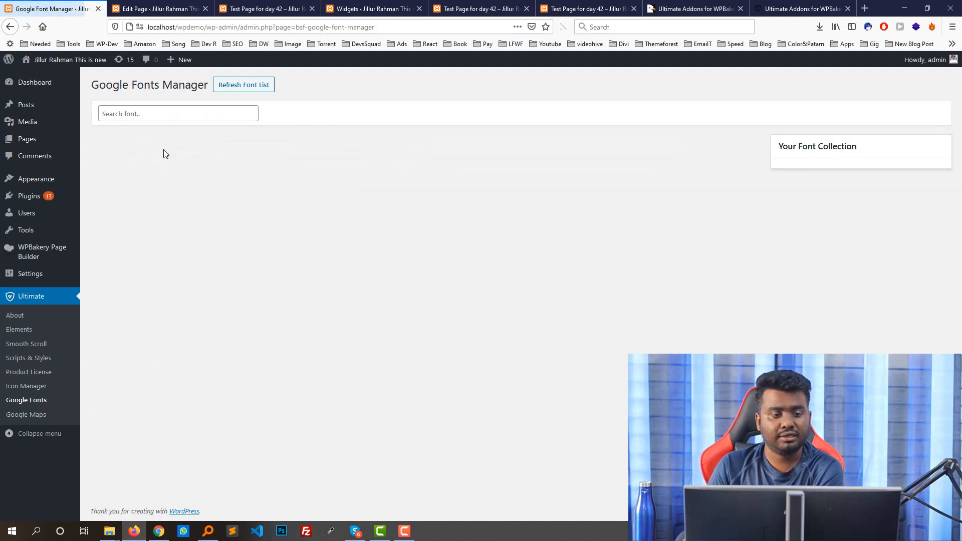
Add the ABeeZee font to the font collection and select its italic style.
scroll(317, 244, down, 2)
scroll(317, 244, down, 5)
scroll(310, 243, up, 8)
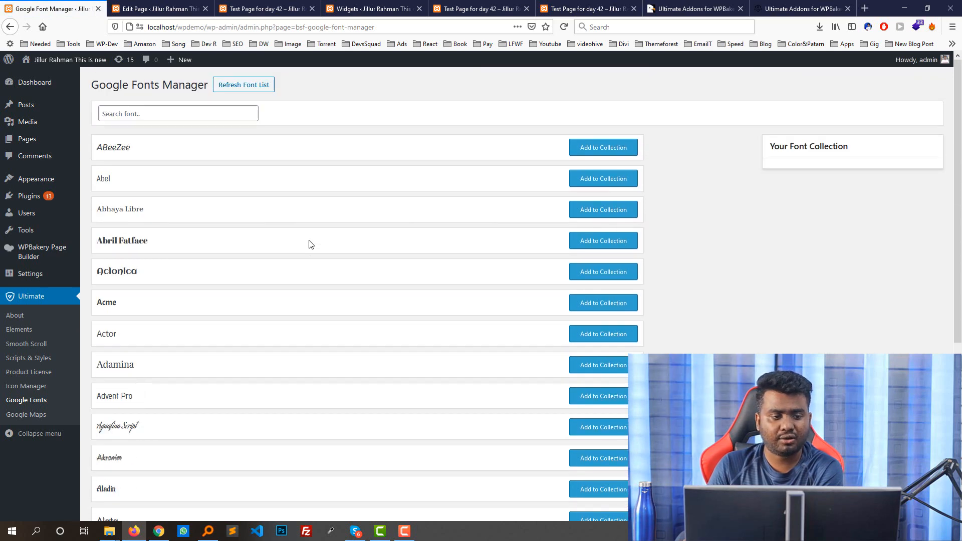
click(626, 149)
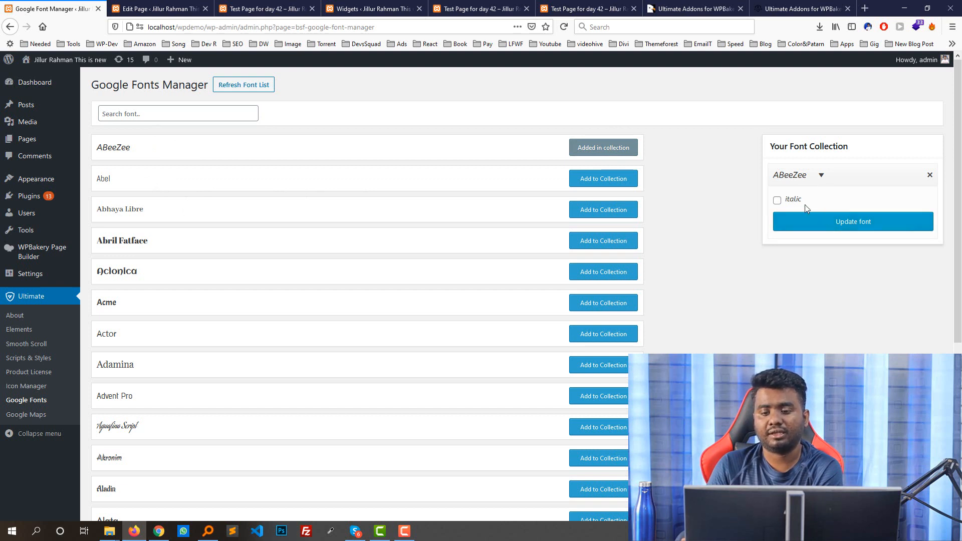
click(777, 200)
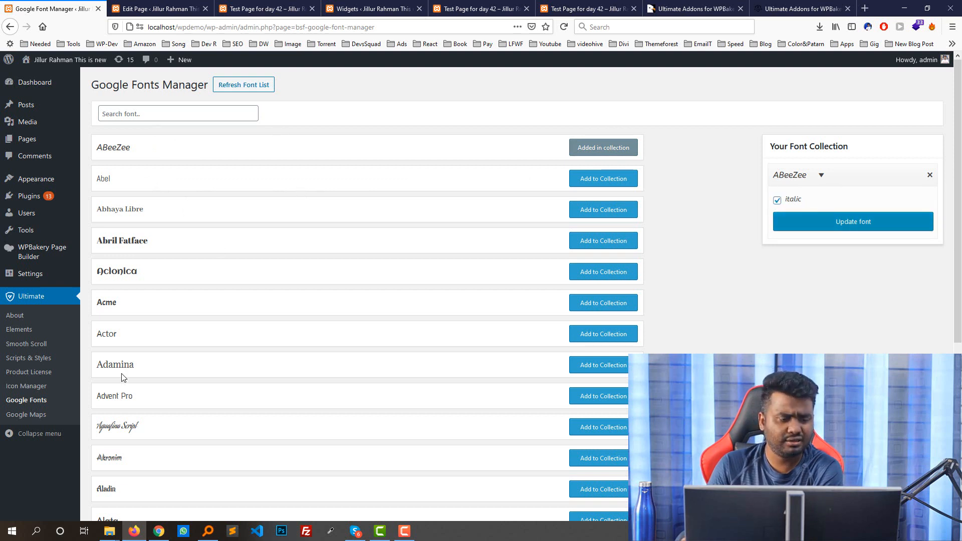
View the Google Maps API key settings, then look through the default icons in the Icon Manager.
click(26, 413)
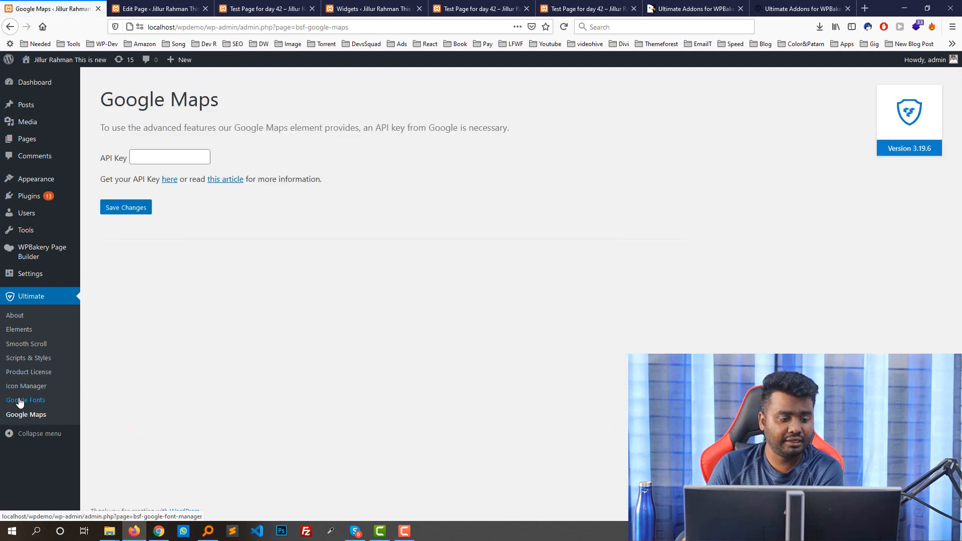
click(21, 387)
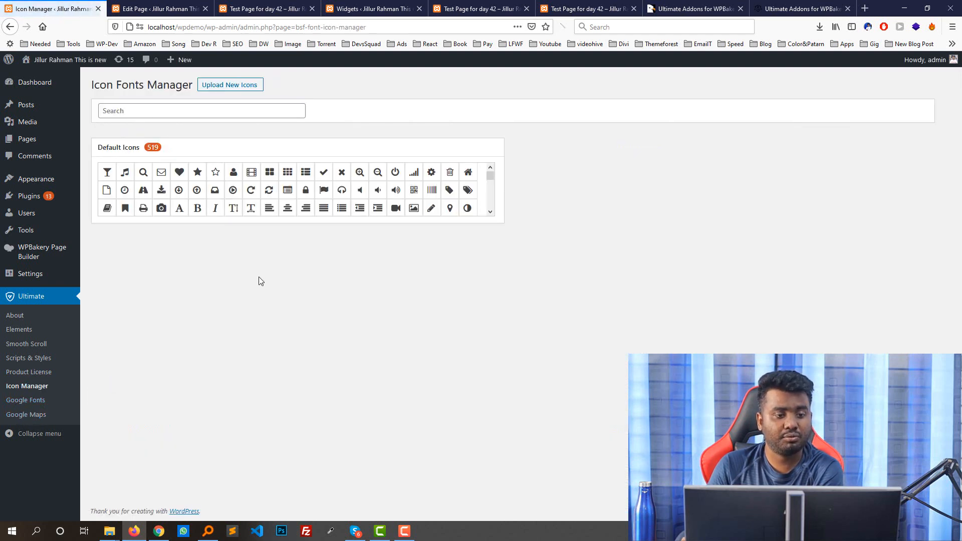
scroll(165, 207, down, 3)
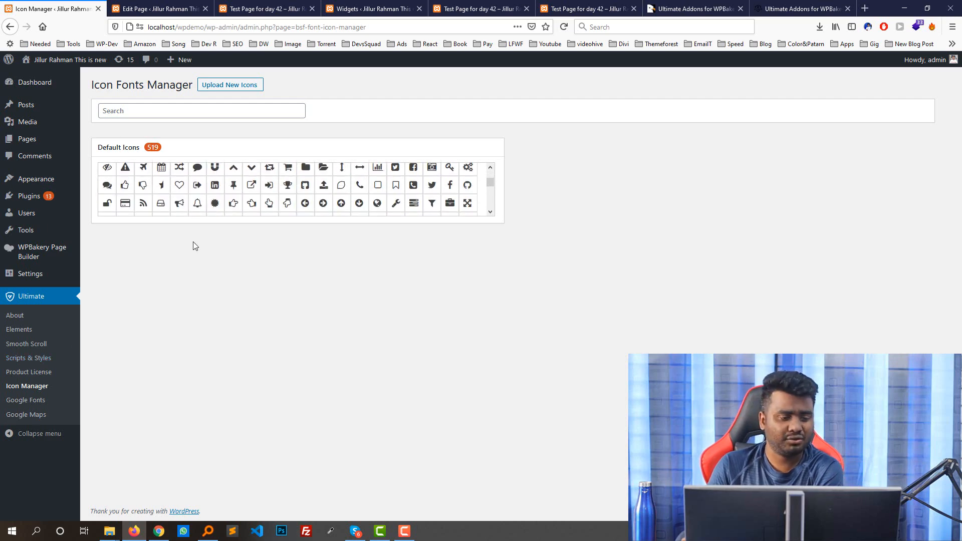
scroll(148, 181, up, 3)
Return to the editor of Test Page for day 42 and update the page.
click(152, 8)
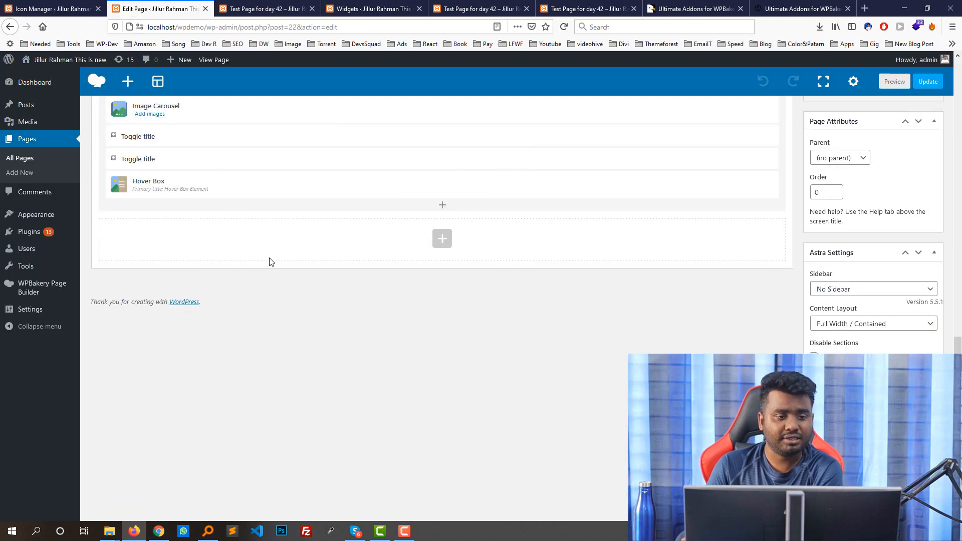
scroll(270, 262, up, 3)
scroll(99, 207, up, 1)
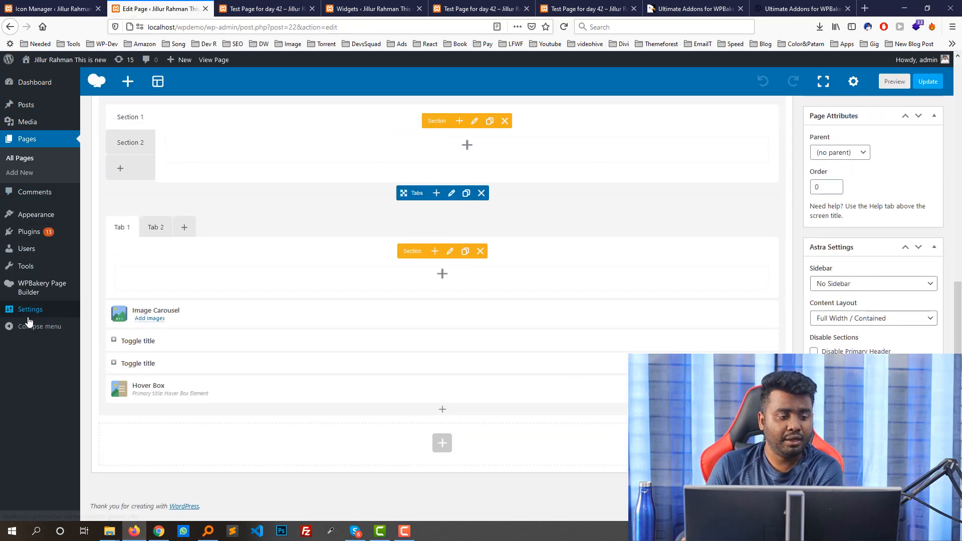
click(55, 9)
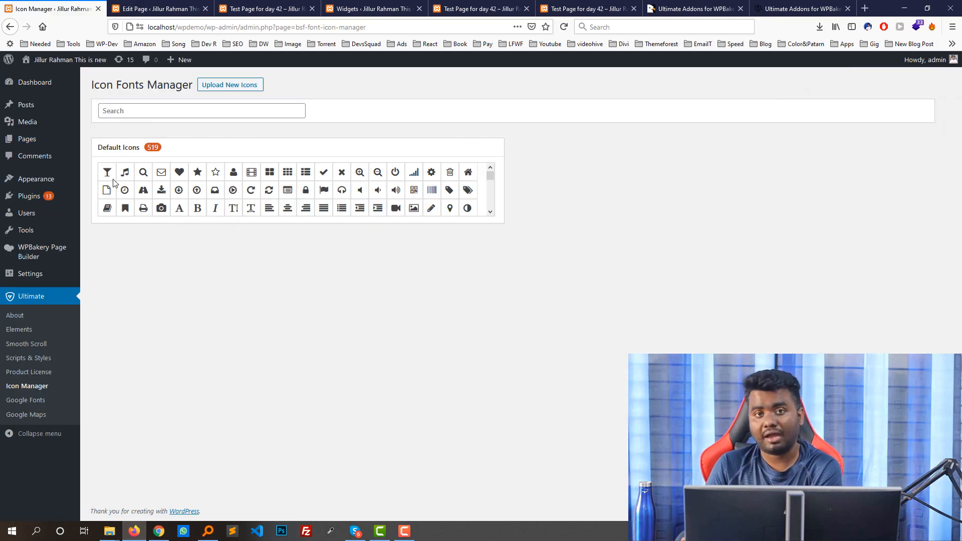
click(143, 6)
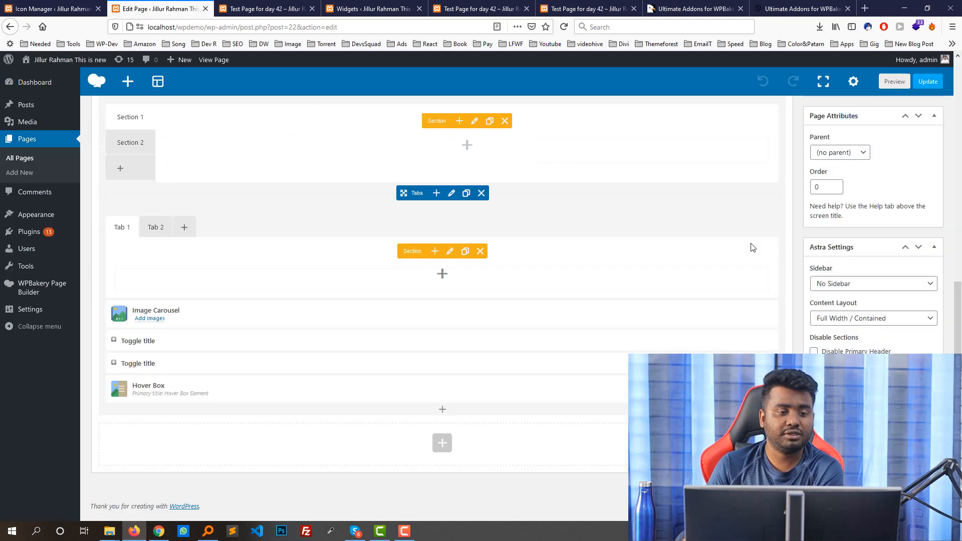
click(927, 82)
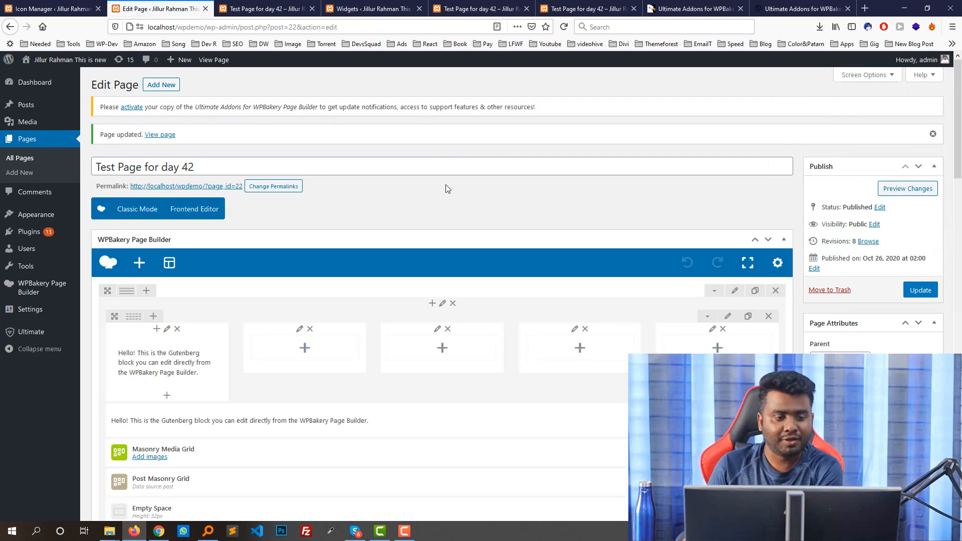
Open the page builder's element library, view the Ultimate VC Addons elements, and close it without adding any.
scroll(447, 188, down, 6)
scroll(389, 307, up, 5)
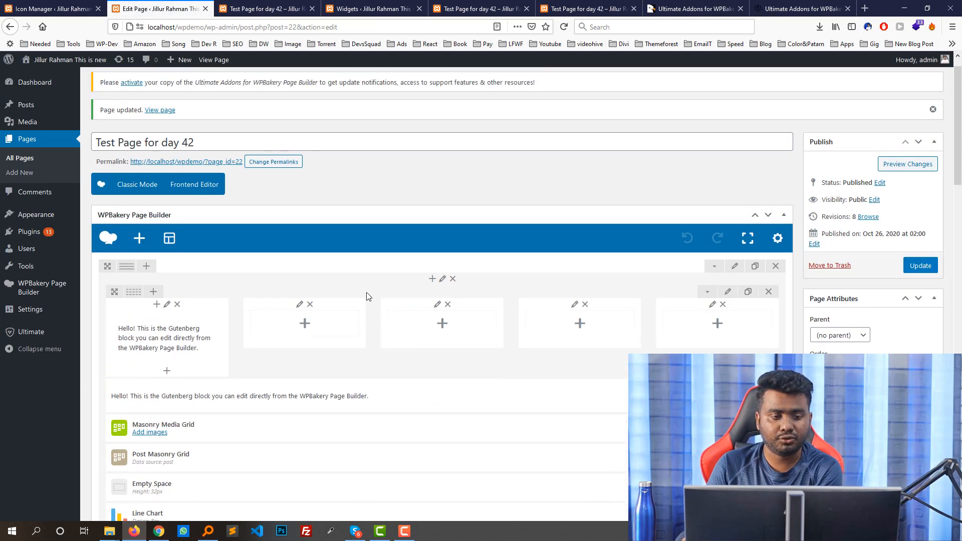
scroll(366, 297, up, 1)
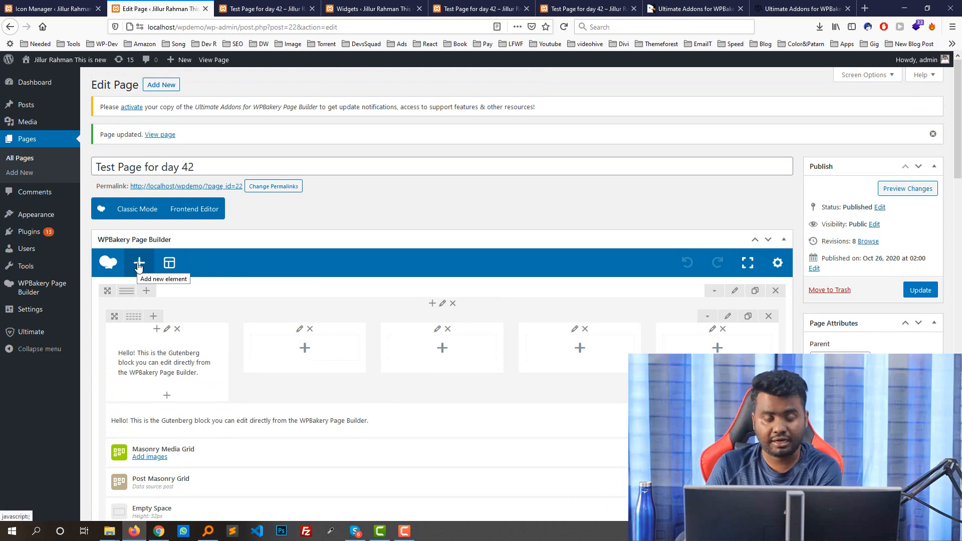
click(139, 267)
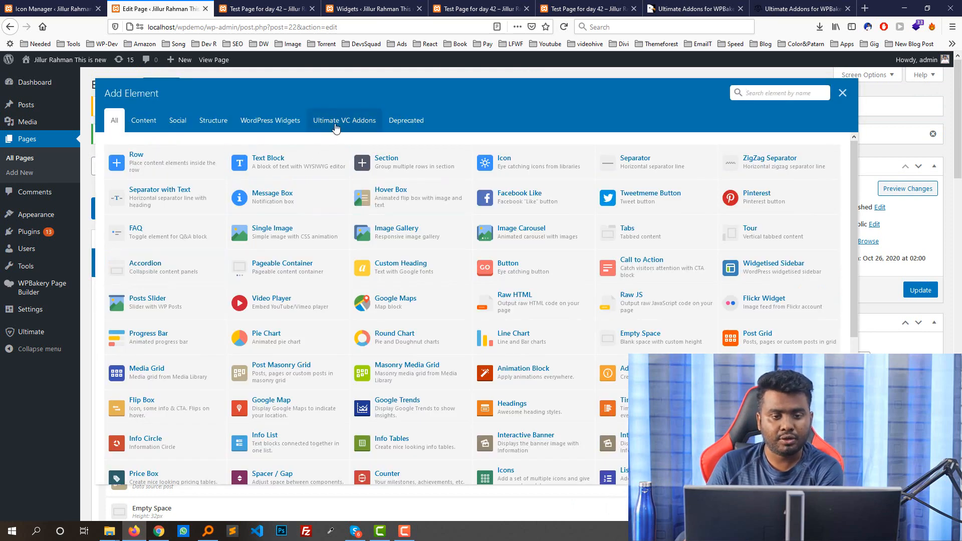
click(334, 123)
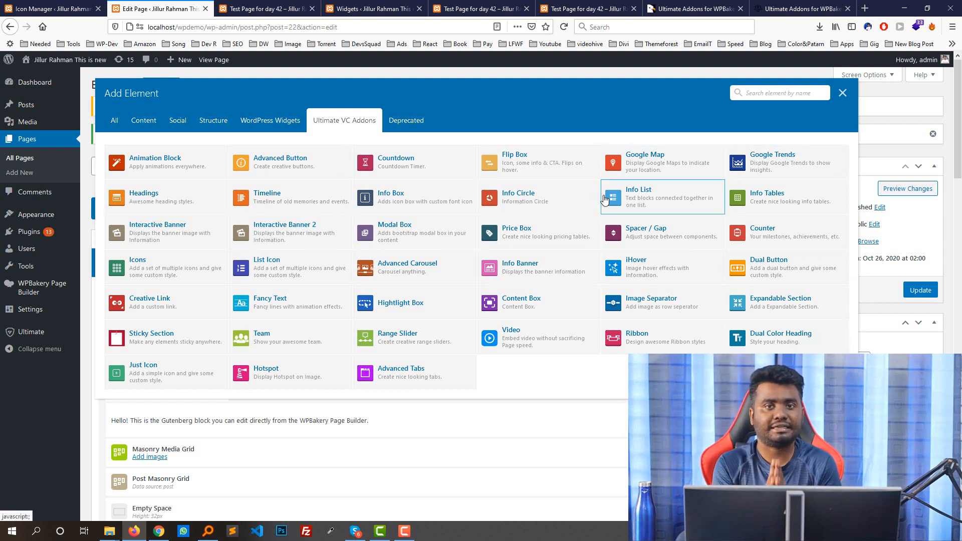
click(843, 94)
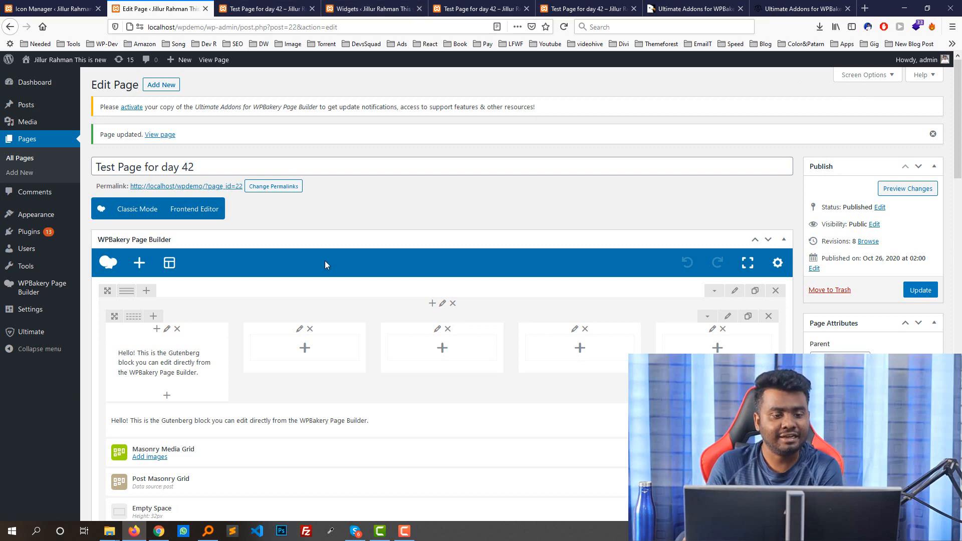
scroll(325, 260, down, 6)
scroll(464, 274, down, 7)
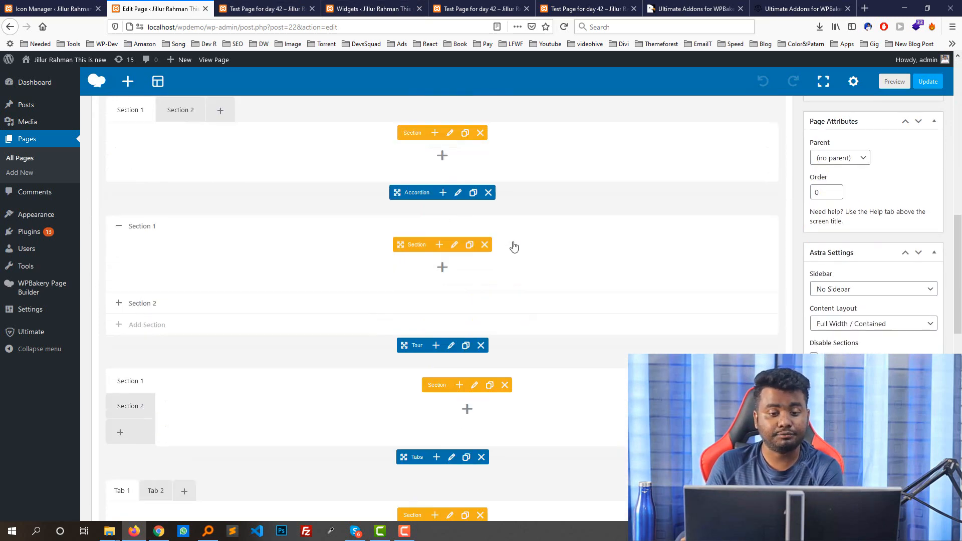
scroll(513, 247, up, 8)
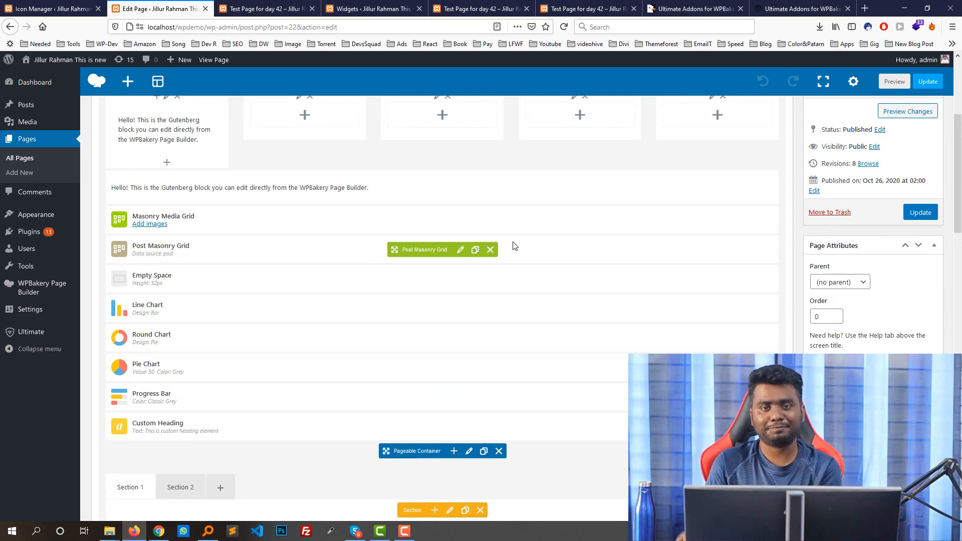
scroll(514, 247, up, 5)
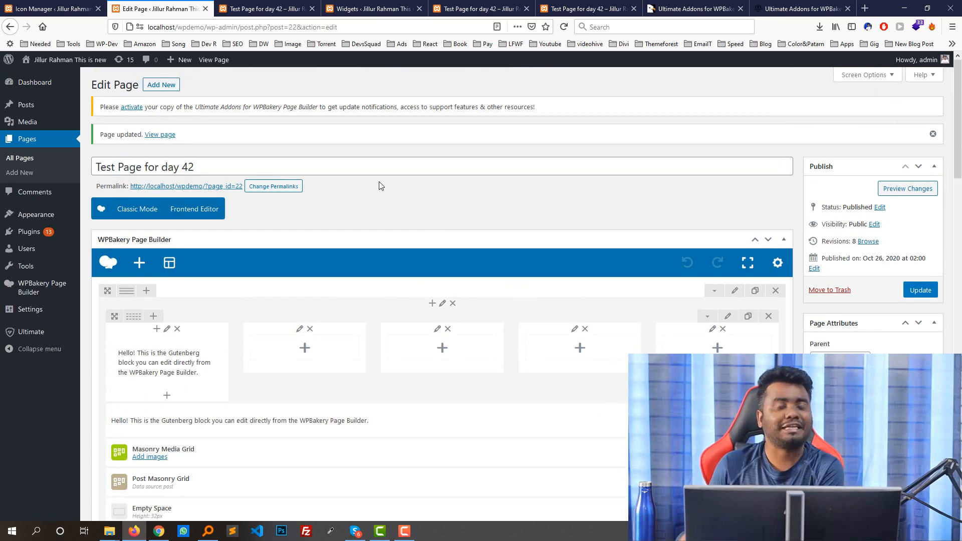
scroll(582, 298, down, 1)
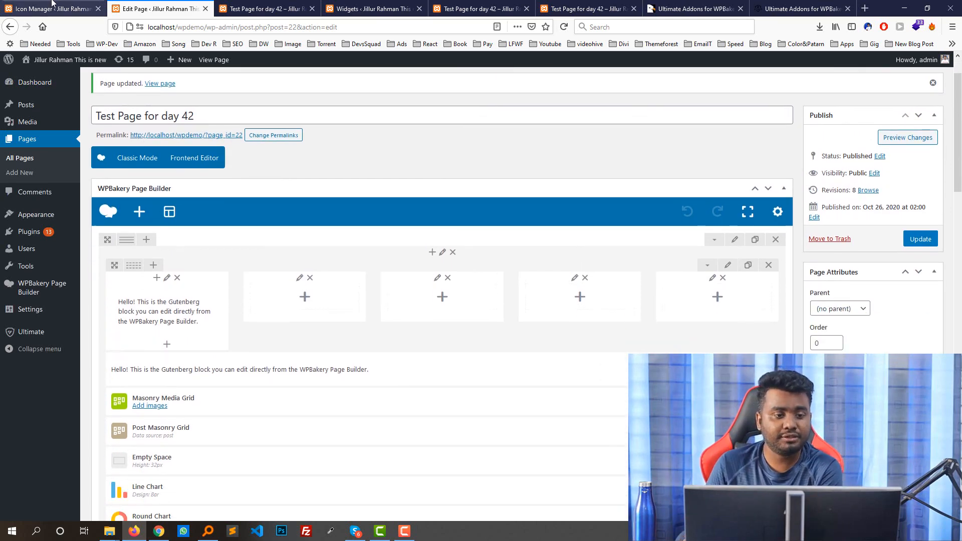
Show the list of all WordPress pages in place of the Icon Manager, keeping the test page editor open.
click(57, 8)
mouse_move(47, 144)
click(97, 145)
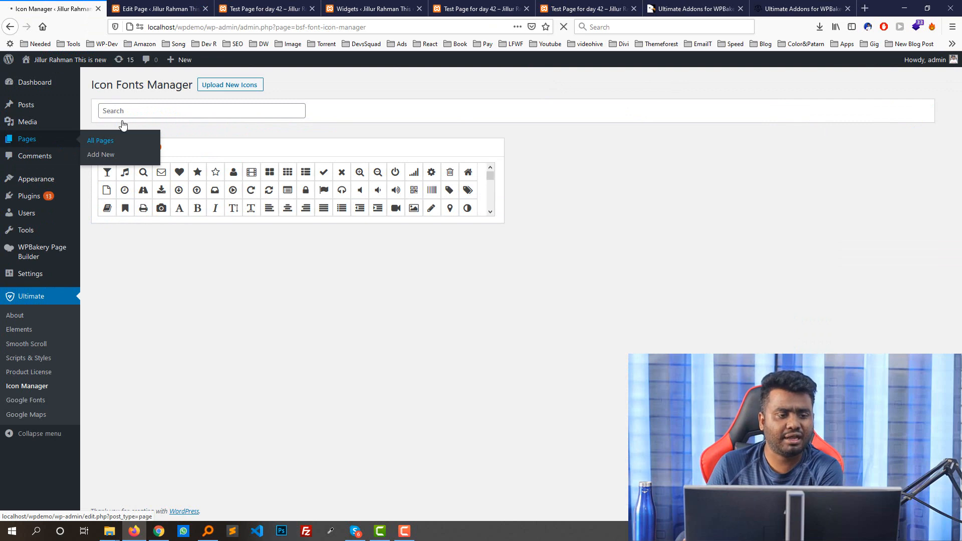
click(140, 8)
click(38, 6)
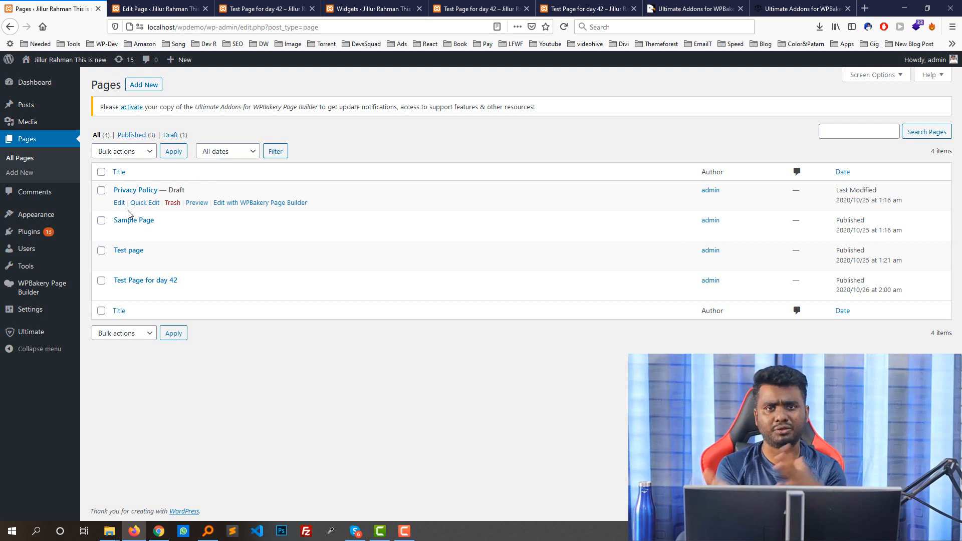
Return to the editor of Test Page for day 42 and look through its elements down to the Hover Box.
click(170, 6)
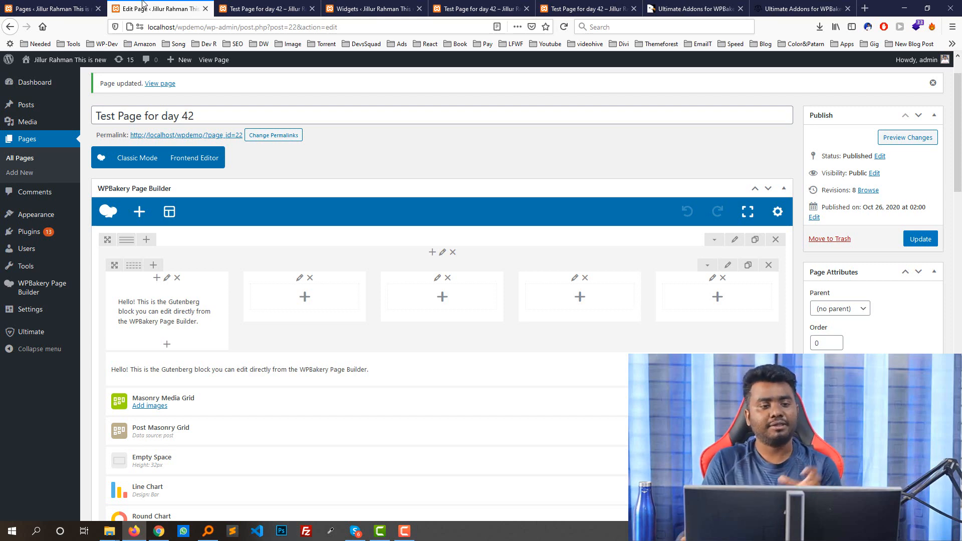
click(50, 8)
click(155, 8)
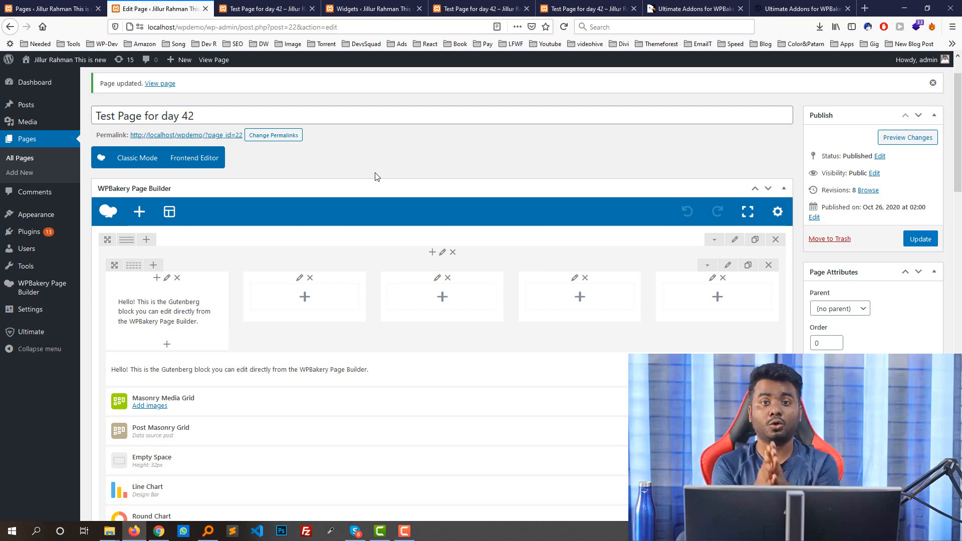
scroll(445, 229, down, 5)
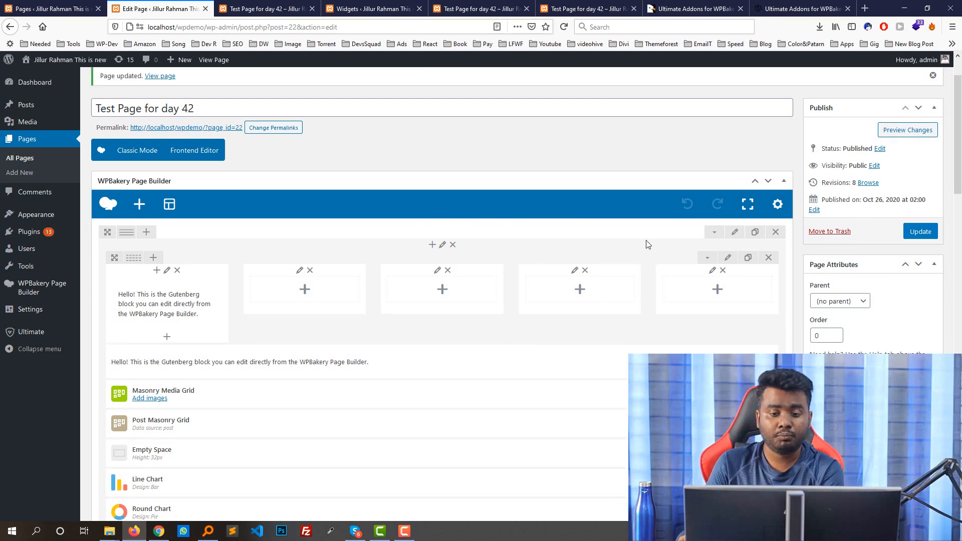
scroll(457, 388, down, 10)
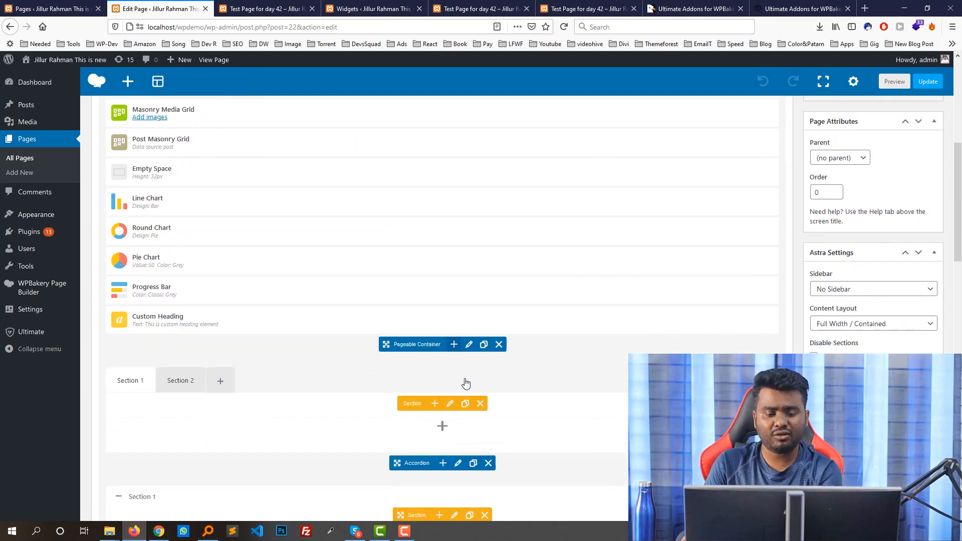
scroll(440, 281, down, 4)
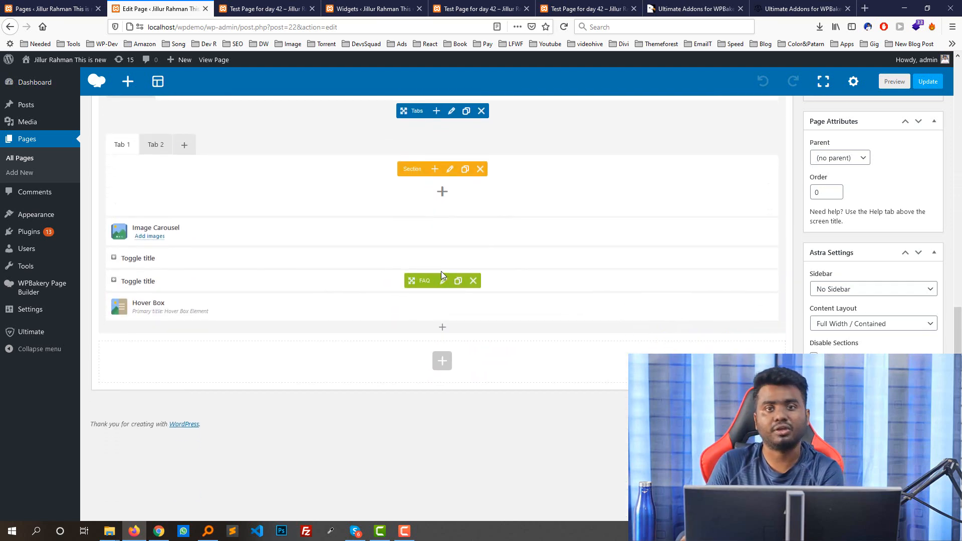
scroll(436, 243, up, 13)
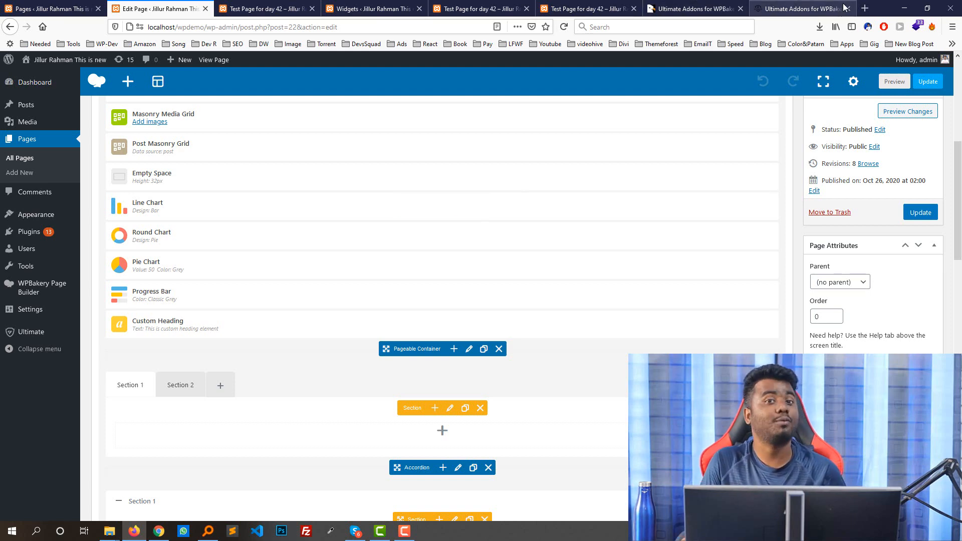
Search Google for "visual composer clipboard" in a new browser tab and open the WPBakery Page Builder Clipboard item on CodeCanyon.
click(866, 8)
text(google.com/)
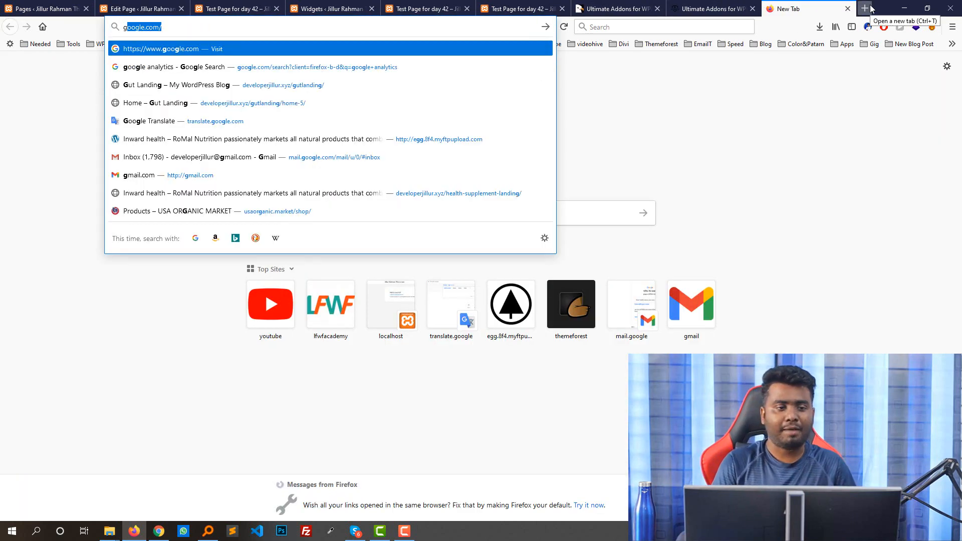
key(Return)
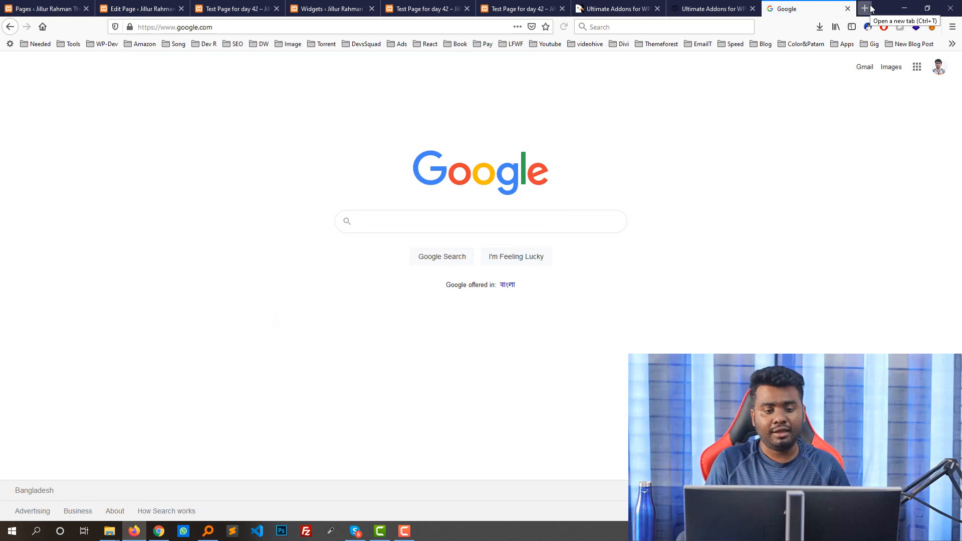
text(visu)
key(Down)
key(Down)
key(Return)
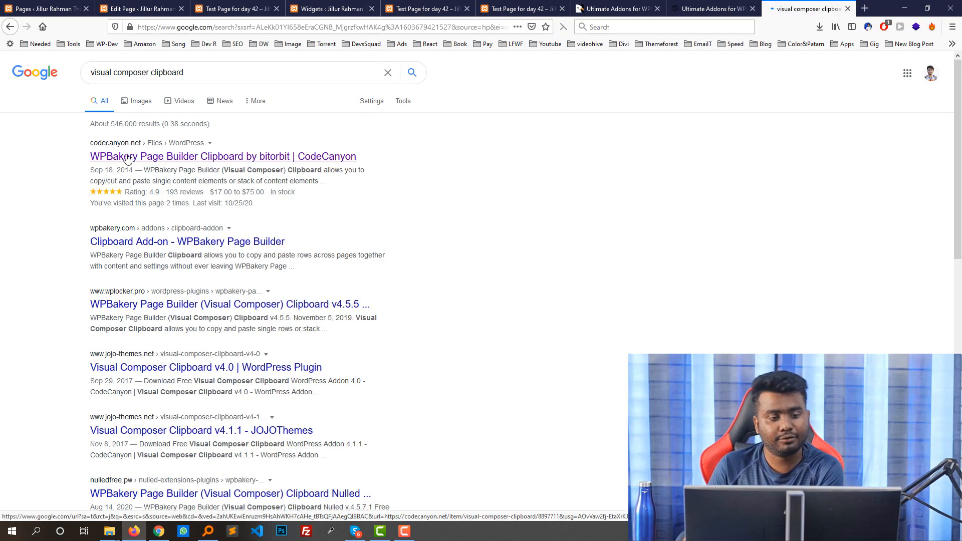
click(128, 158)
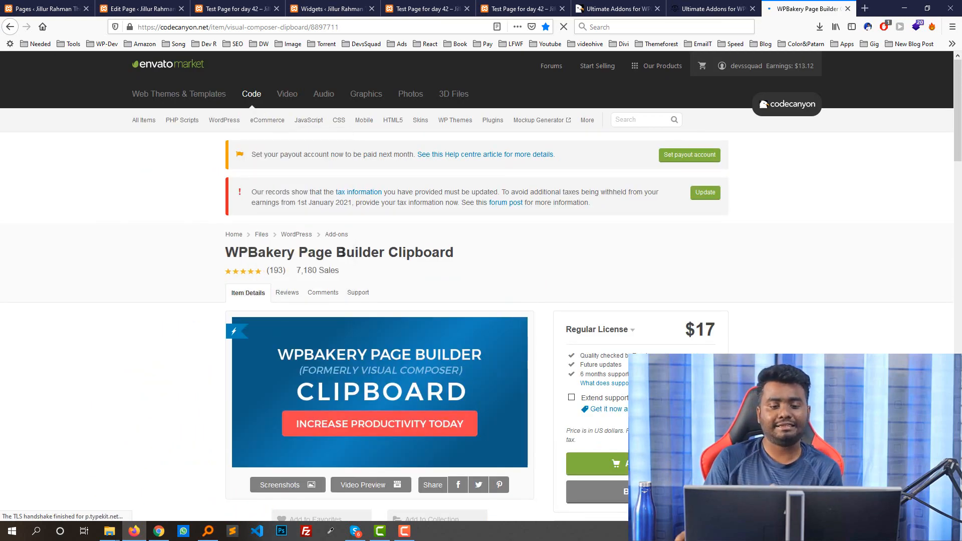
Look through the changelog and feature list of the WPBakery Page Builder Clipboard item on CodeCanyon.
scroll(643, 290, down, 20)
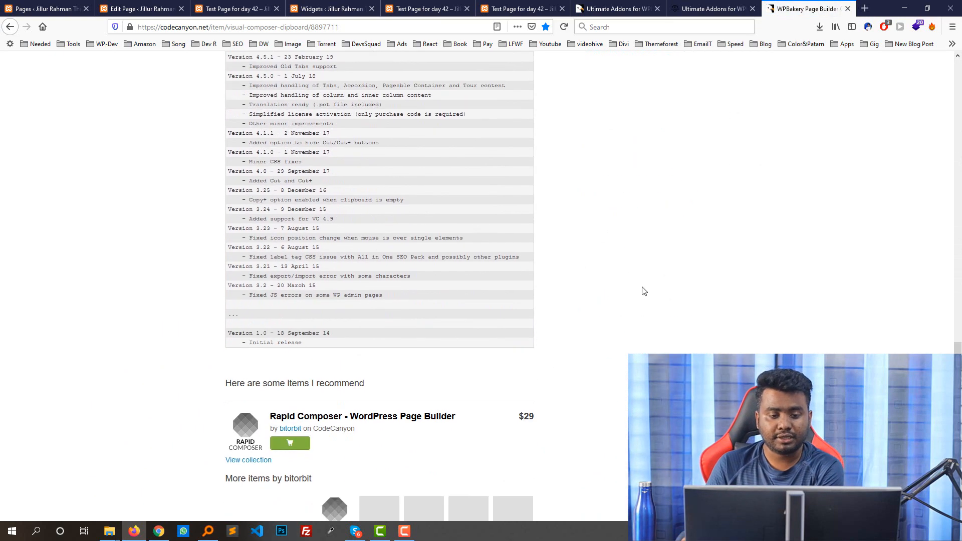
scroll(644, 290, down, 5)
key(Home)
scroll(391, 269, down, 5)
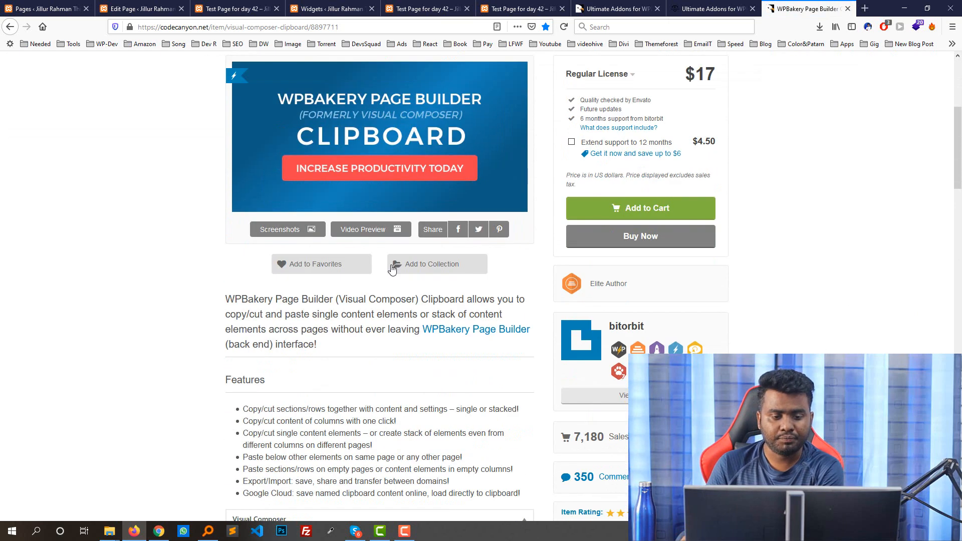
scroll(392, 269, up, 4)
Open the WordPress Add Plugins page in place of the pages list and bring up the Visual composer addon folder in File Explorer.
click(45, 9)
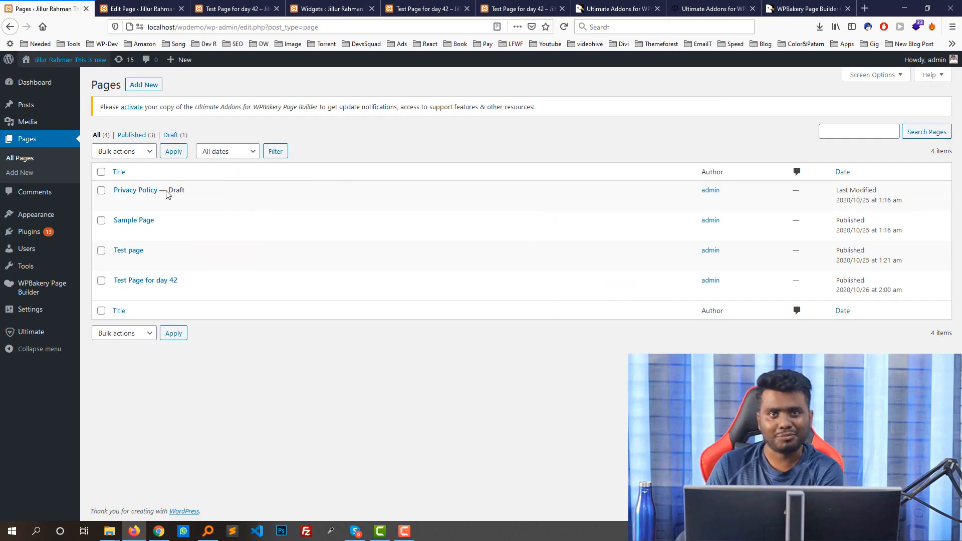
mouse_move(45, 235)
click(103, 247)
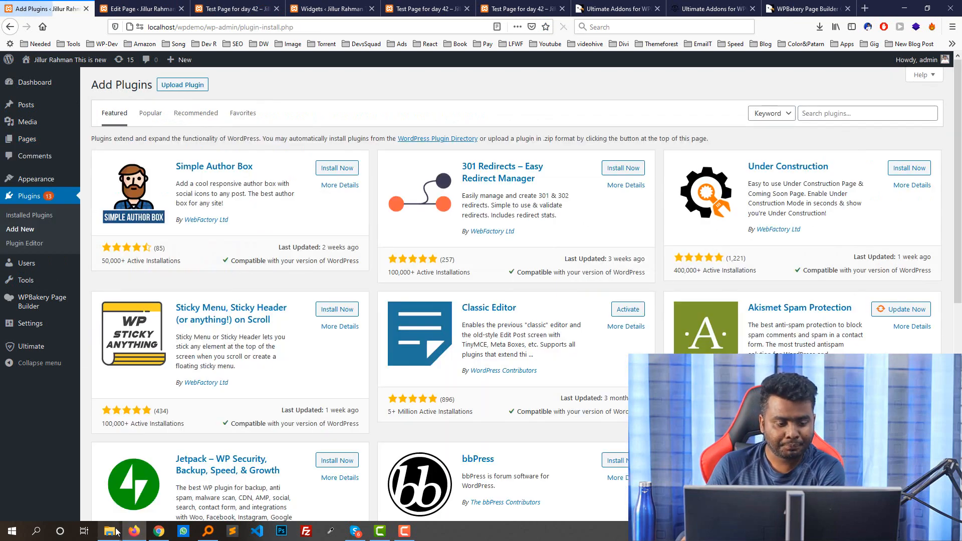
mouse_move(115, 532)
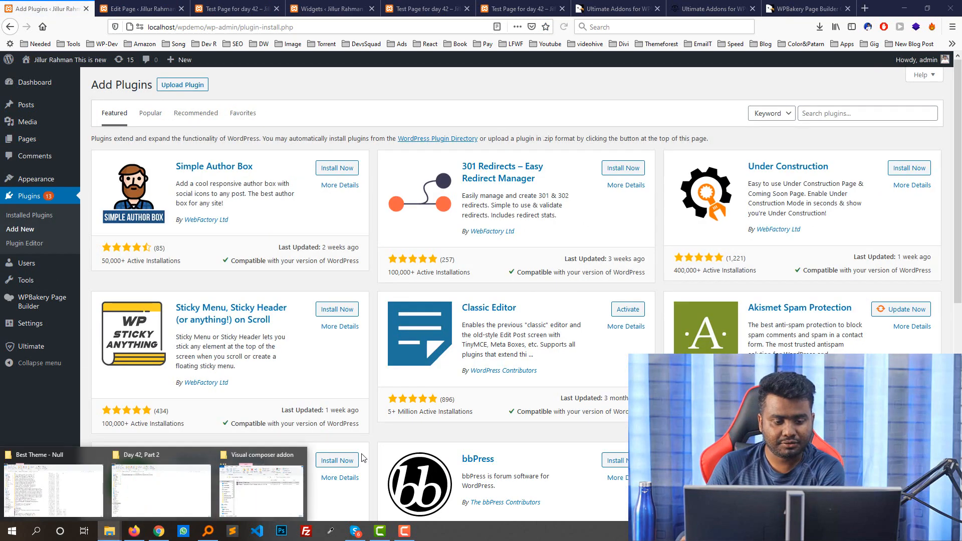
click(261, 484)
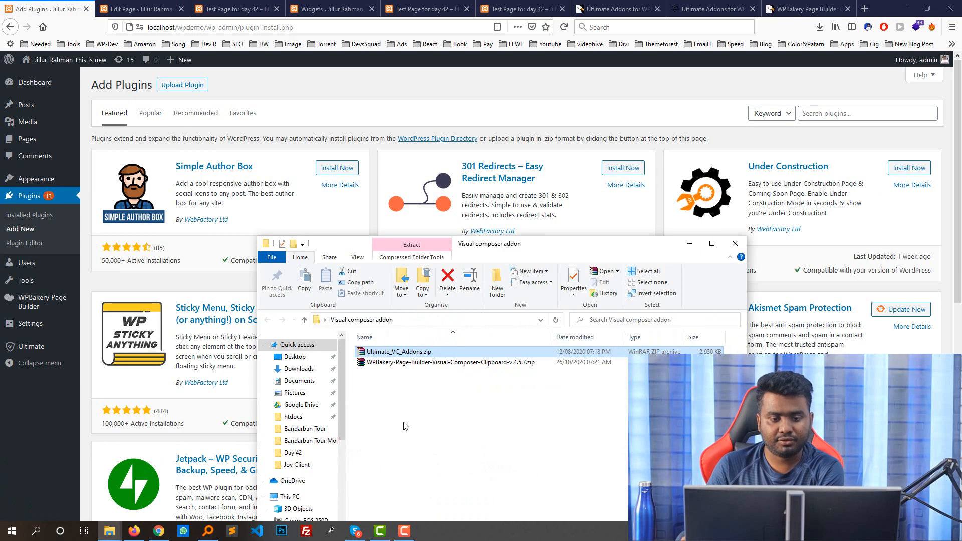
double_click(415, 363)
drag(367, 297, 333, 261)
click(747, 259)
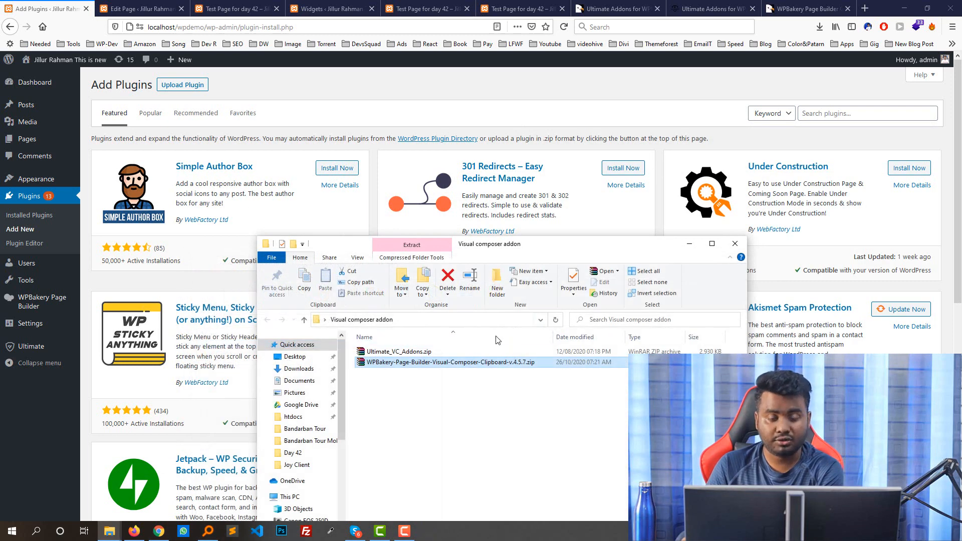
Extract the vc_clipboard folder from WPBakery-Page-Builder-Visual-Composer-Clipboard-v.4.5.7.zip into the Visual composer addon folder and close the archive.
double_click(415, 367)
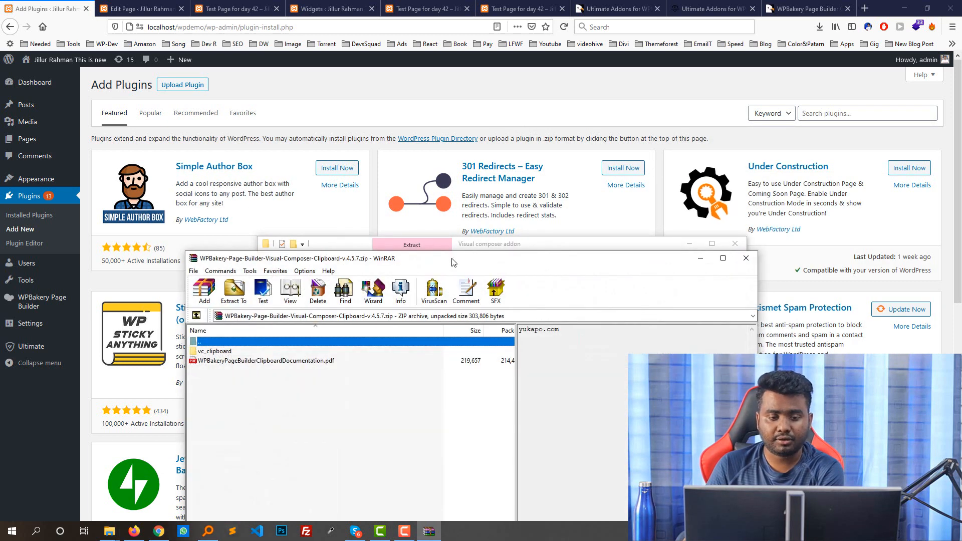
drag(521, 237, 778, 196)
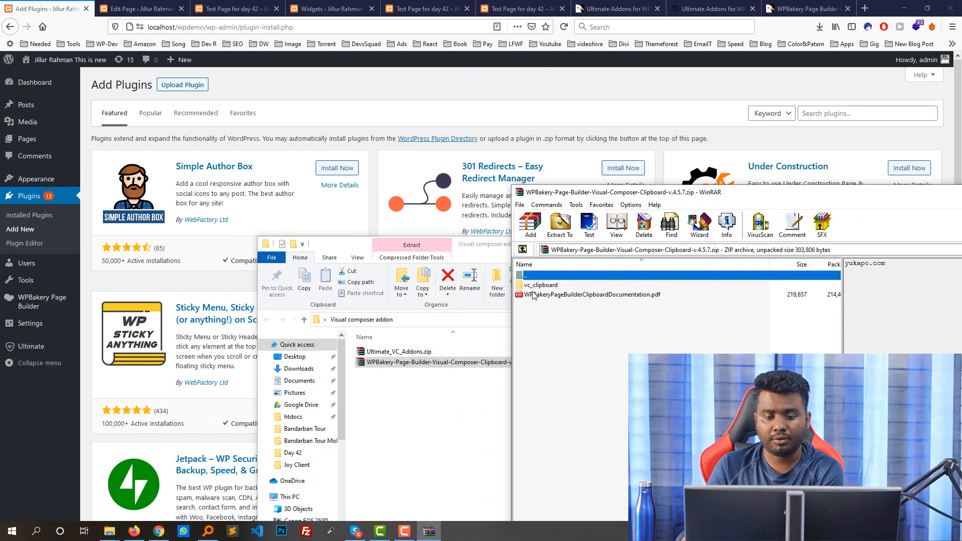
drag(533, 286, 329, 473)
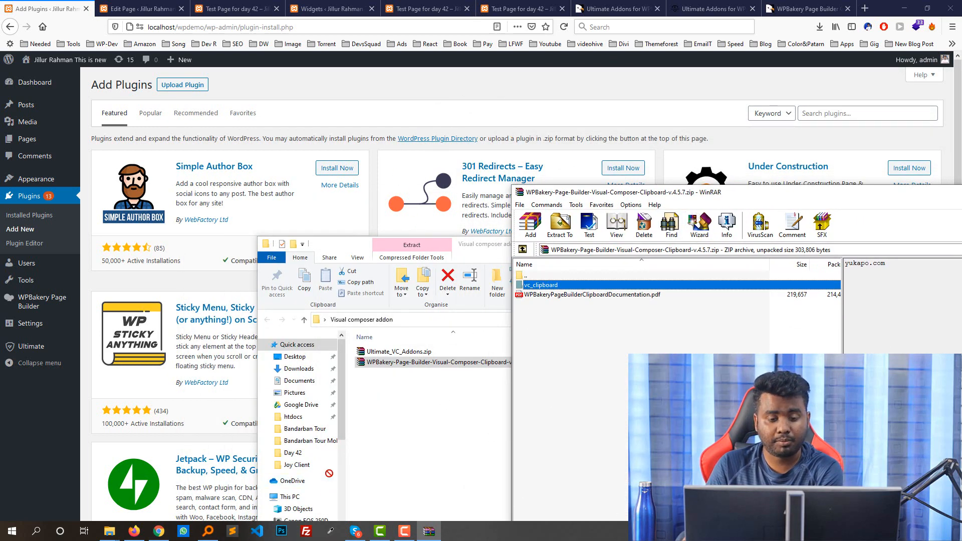
drag(441, 411, 441, 412)
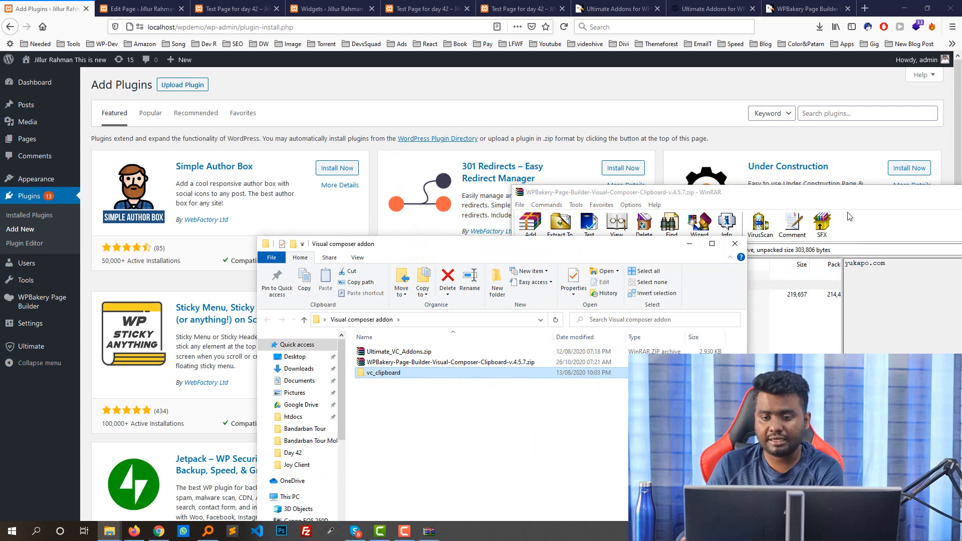
drag(845, 196, 413, 208)
click(641, 203)
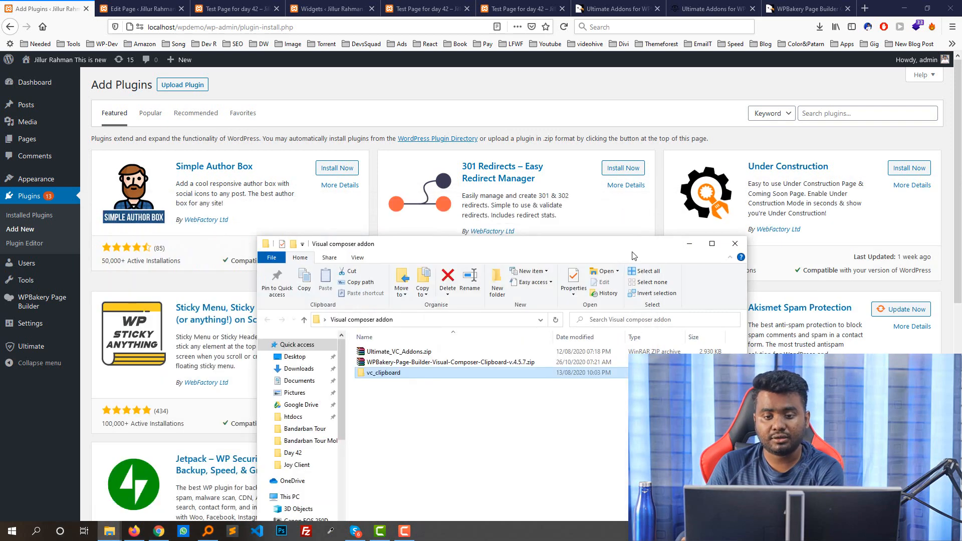
Compress the vc_clipboard folder into a zip file named vc_clipboard.zip in the same folder.
drag(635, 249, 720, 164)
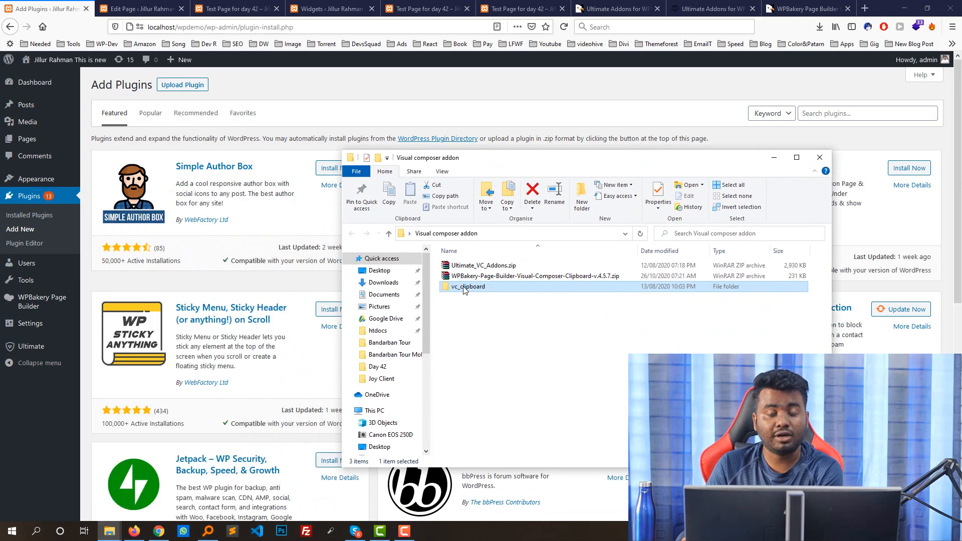
drag(448, 284, 473, 293)
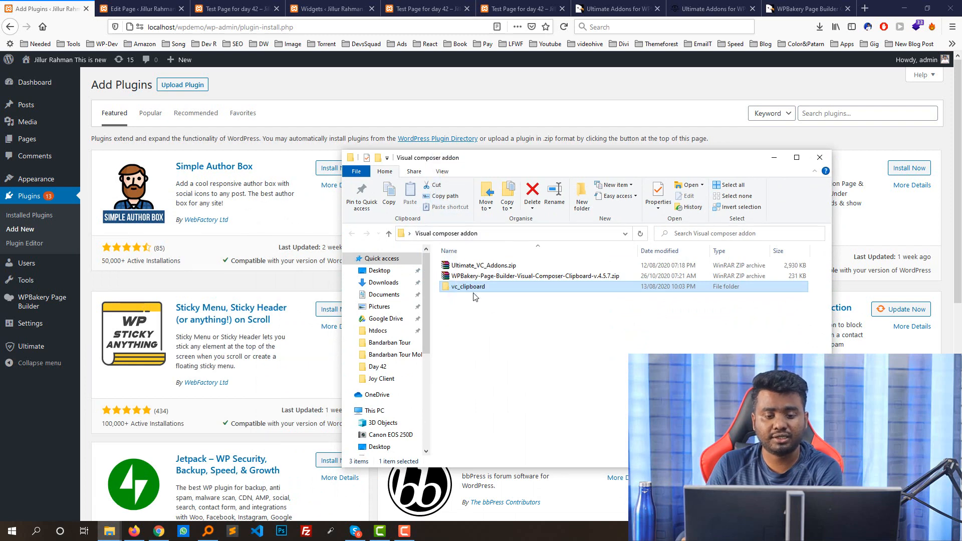
right_click(474, 288)
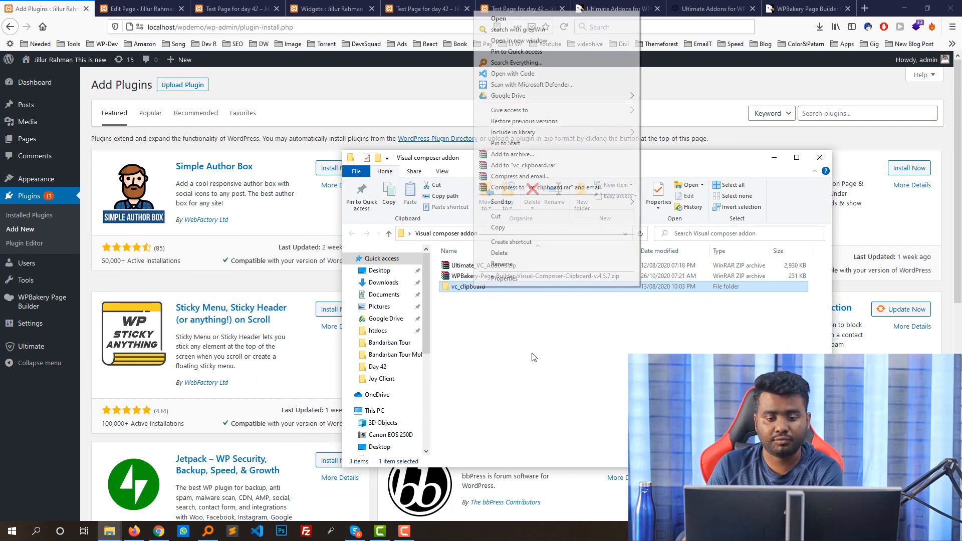
mouse_move(512, 205)
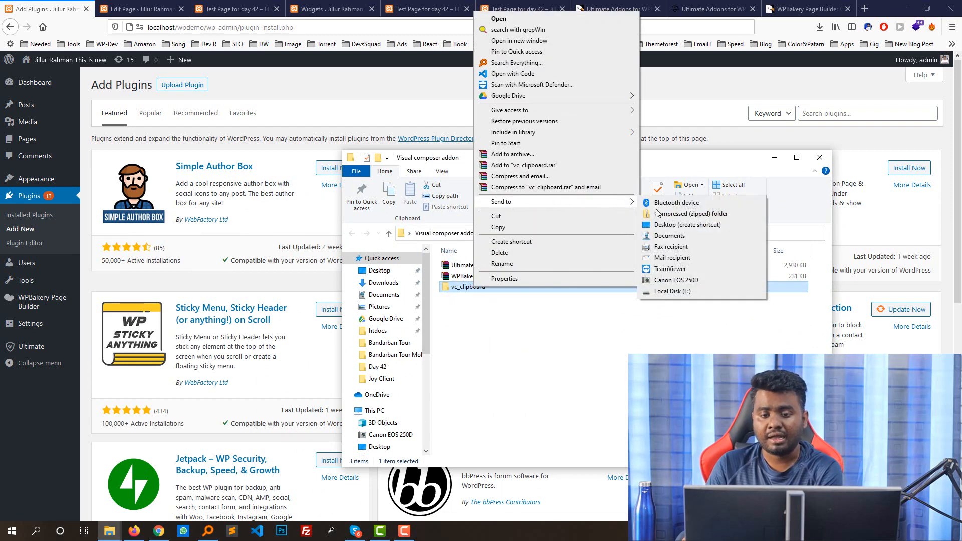
click(670, 219)
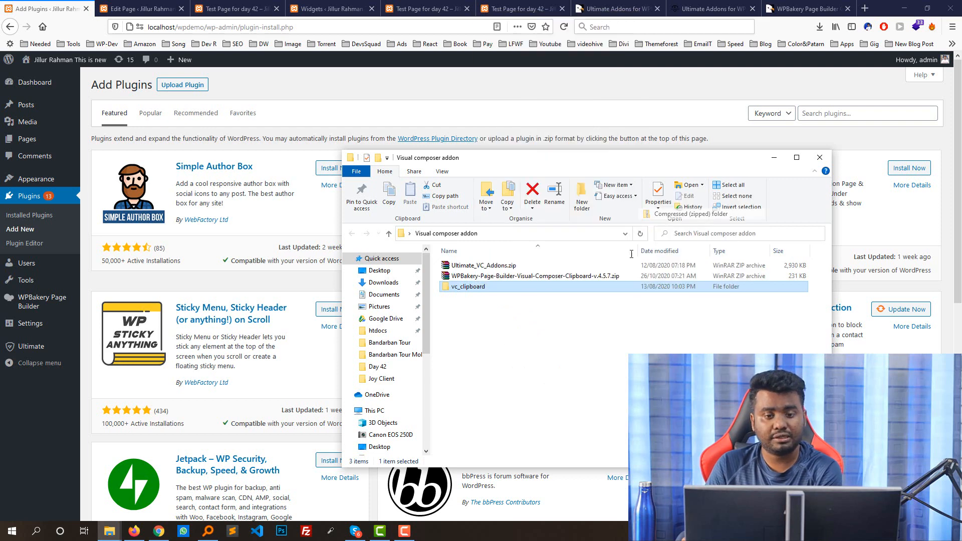
key(Return)
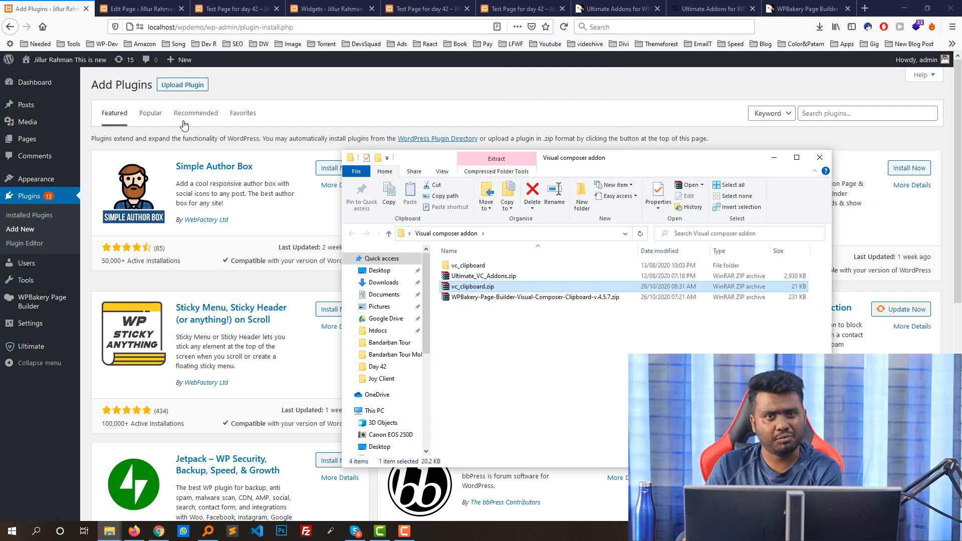
Upload vc_clipboard.zip as a WordPress plugin, install it and activate it.
click(191, 87)
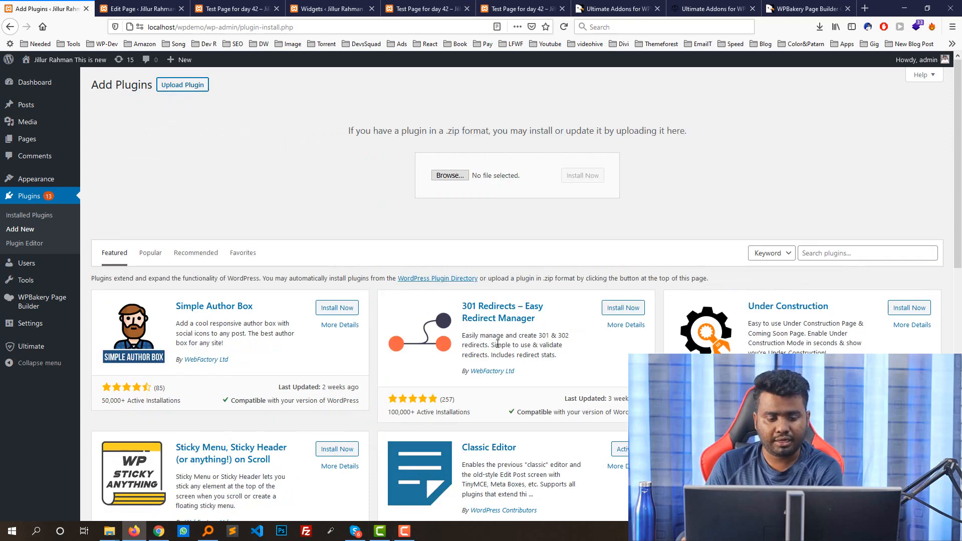
key(alt+Tab)
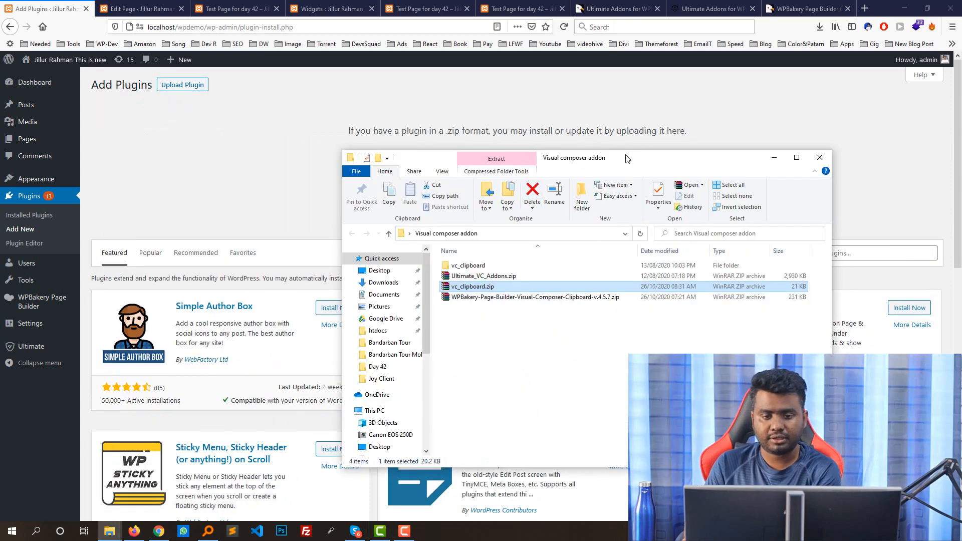
drag(626, 158, 576, 265)
drag(436, 197, 443, 178)
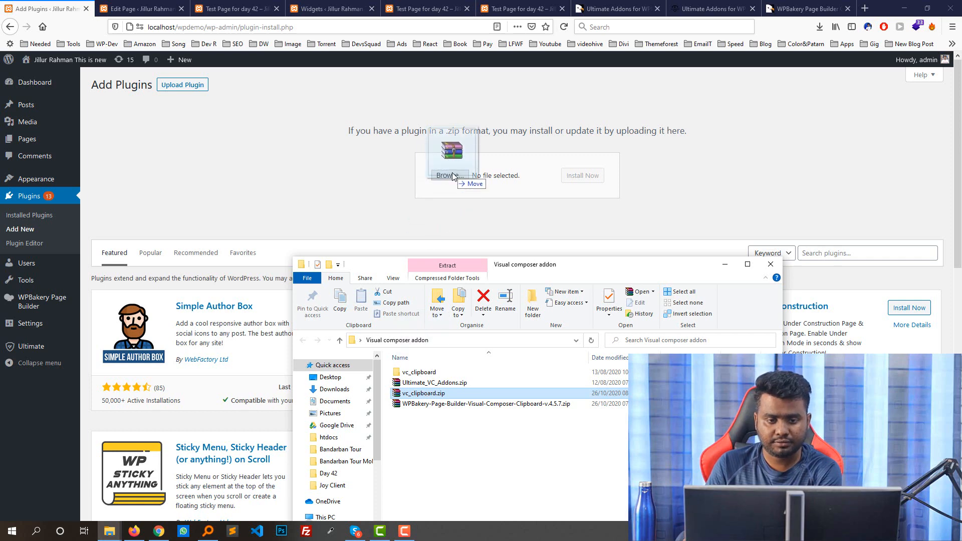
click(582, 175)
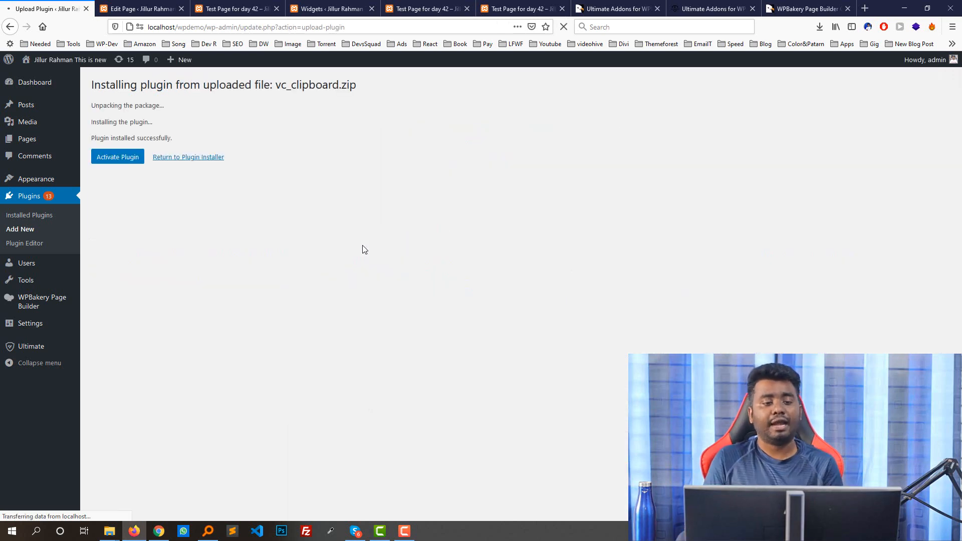
click(116, 158)
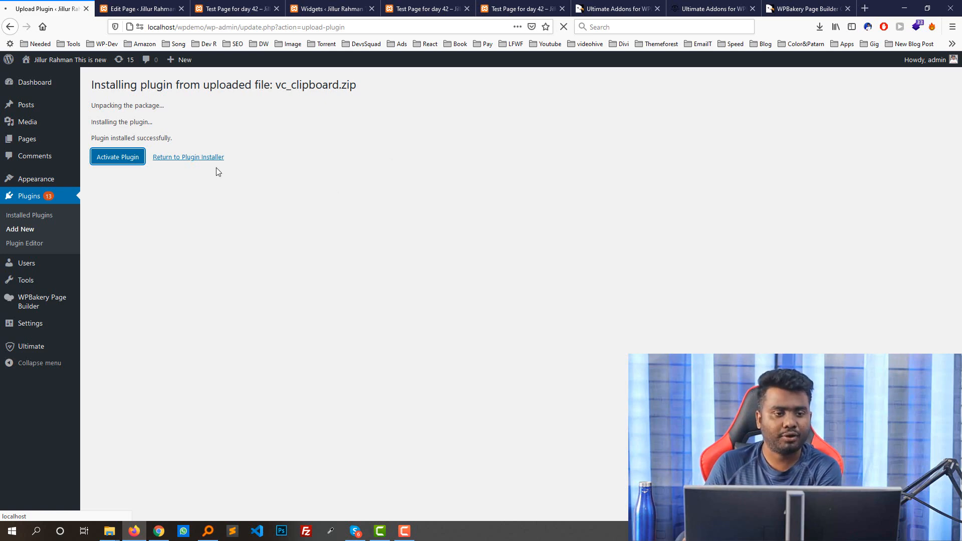
Check the row and element controls in the editor of Test Page for day 42.
click(150, 9)
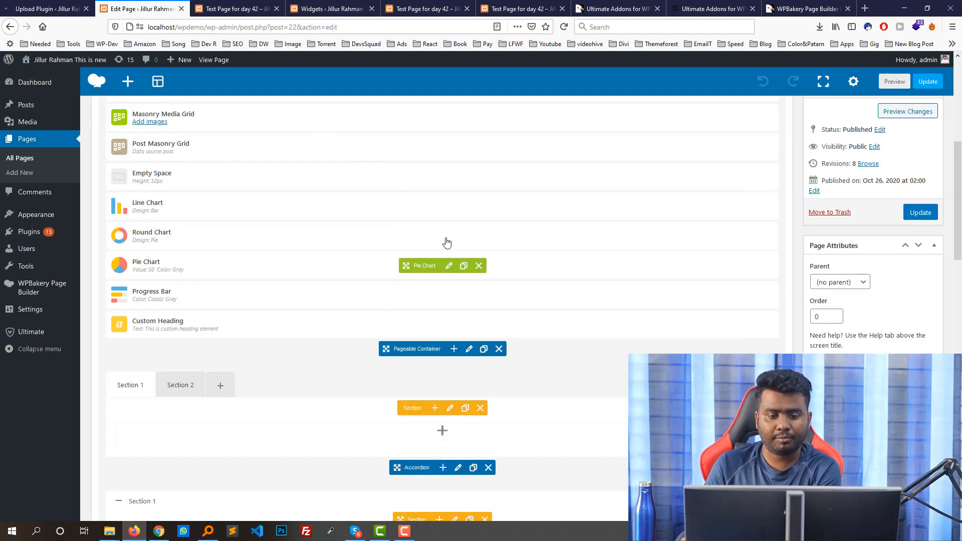
scroll(443, 235, up, 5)
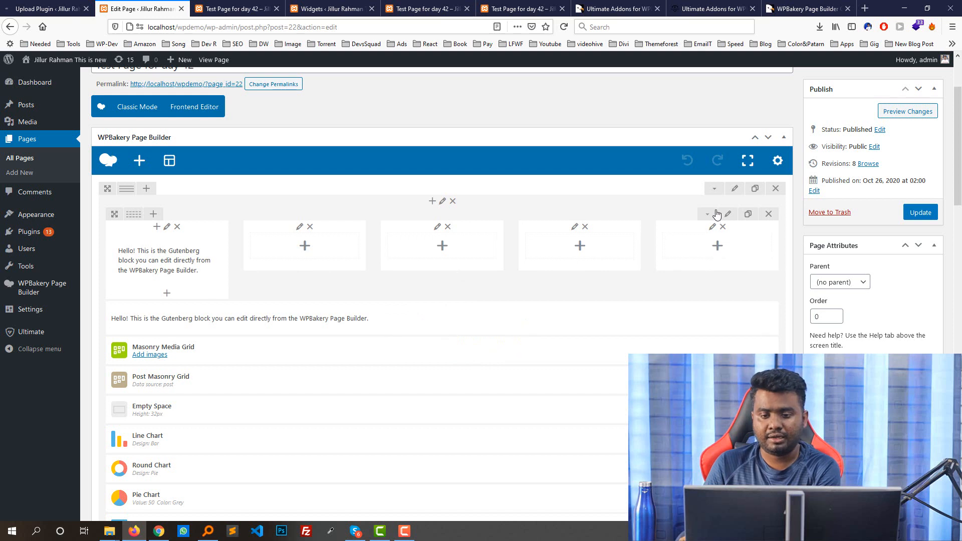
mouse_move(576, 327)
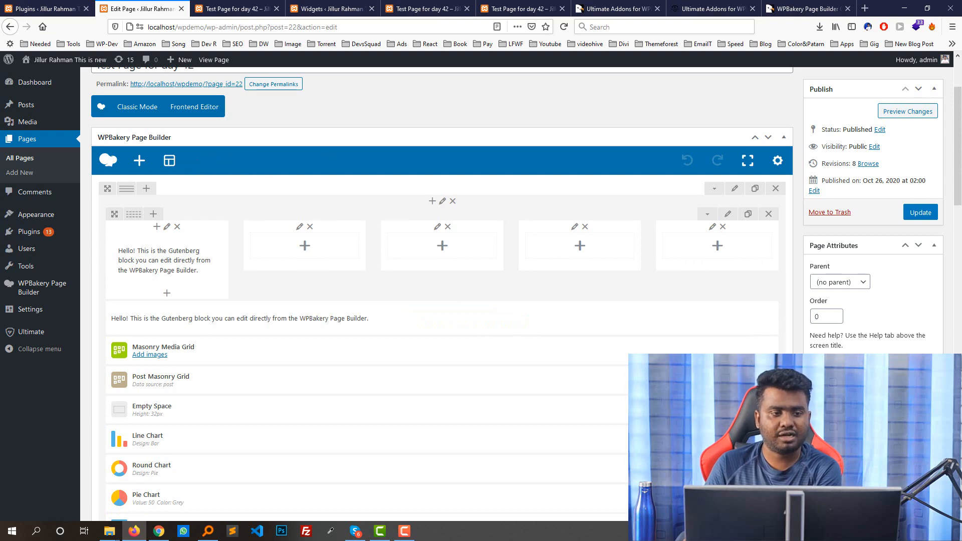
Find the WPBakery Page Builder (Visual Composer) Clipboard entry in the installed plugins list and highlight its name.
click(56, 7)
scroll(213, 335, down, 10)
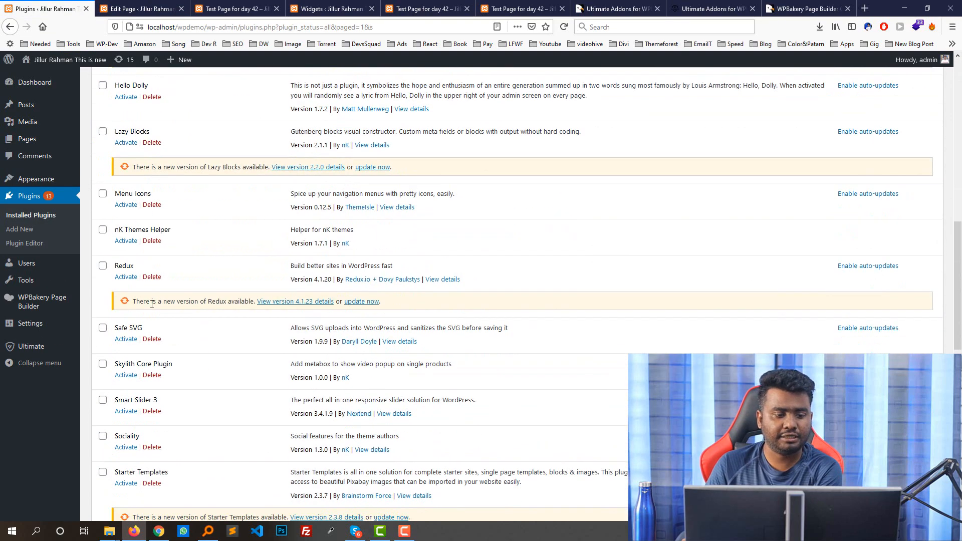
scroll(152, 305, down, 10)
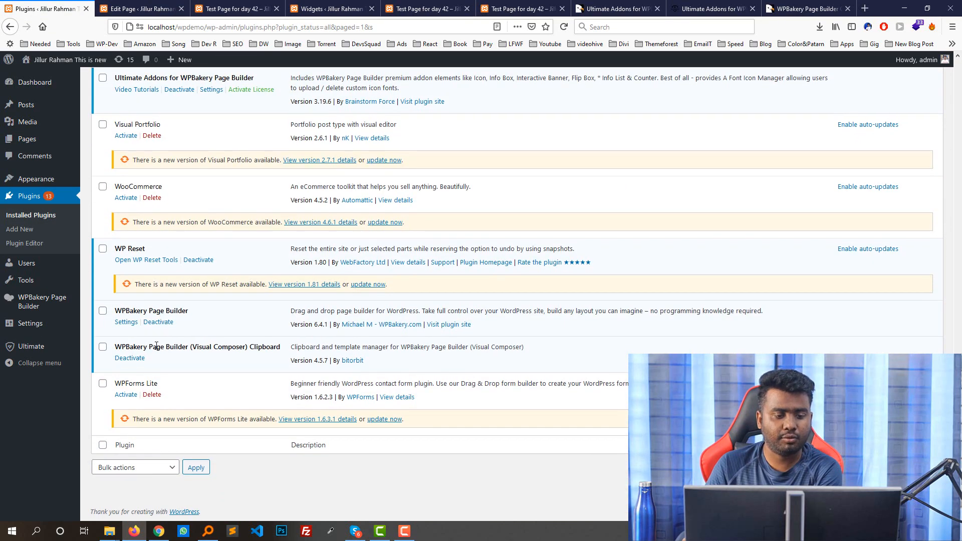
triple_click(156, 346)
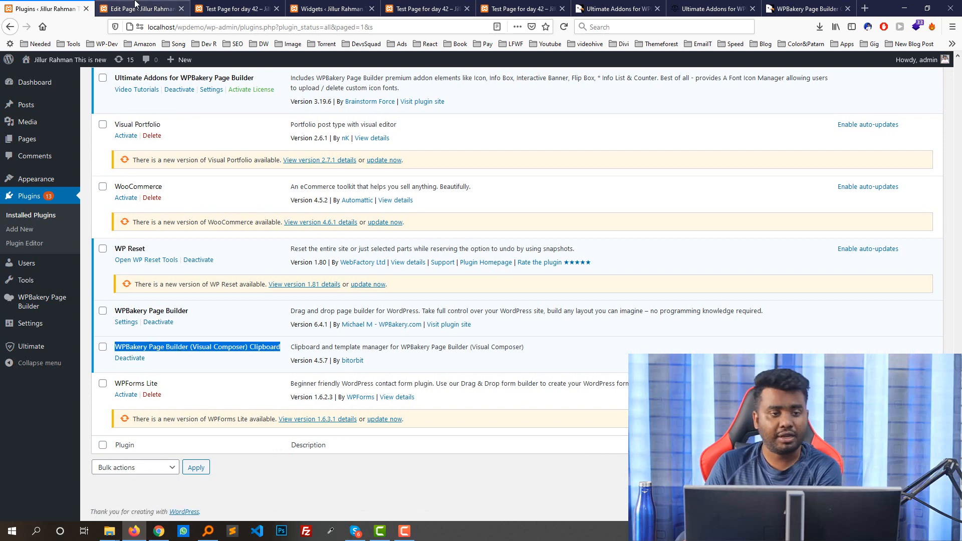
Update Test Page for day 42 and examine the clipboard controls above the page builder and on its rows and elements.
click(135, 4)
click(918, 211)
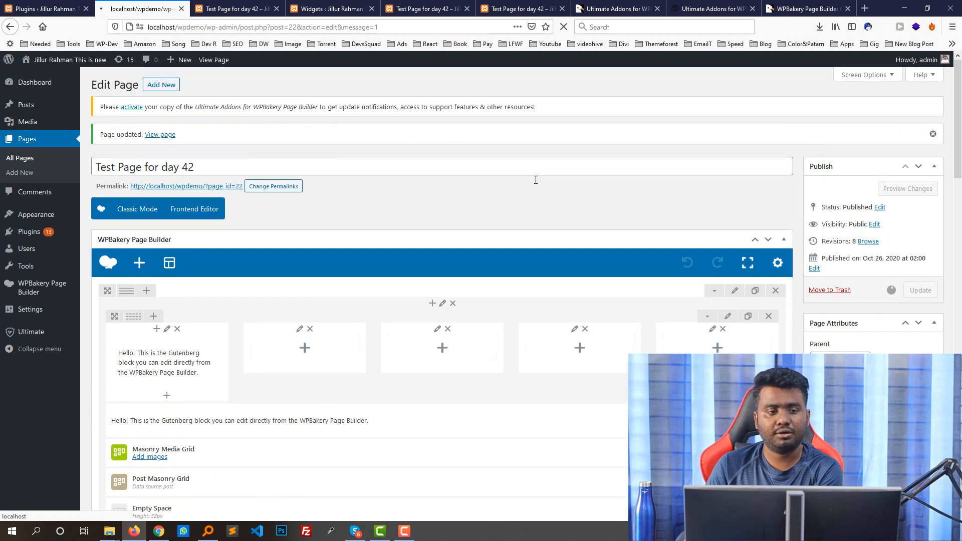
scroll(591, 182, down, 2)
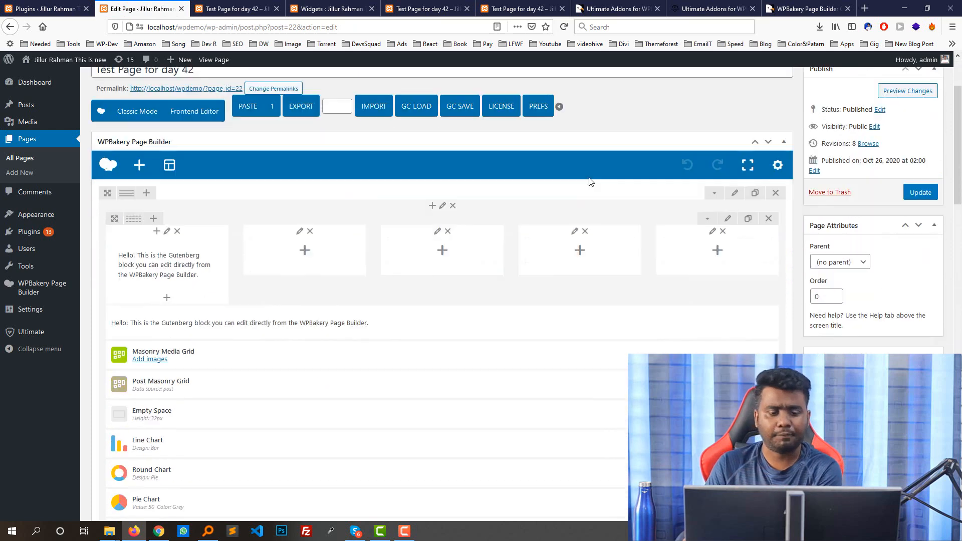
scroll(591, 182, down, 2)
scroll(543, 196, up, 4)
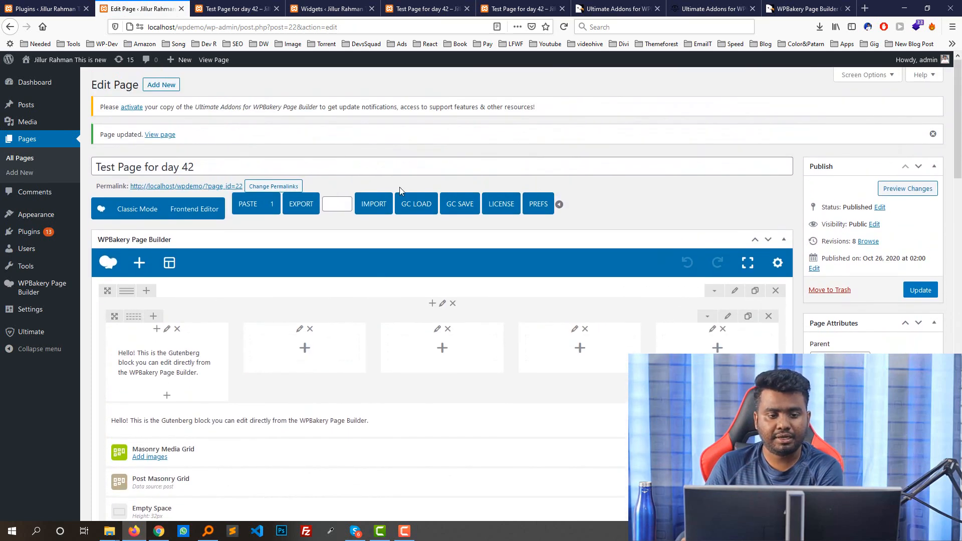
scroll(566, 220, down, 3)
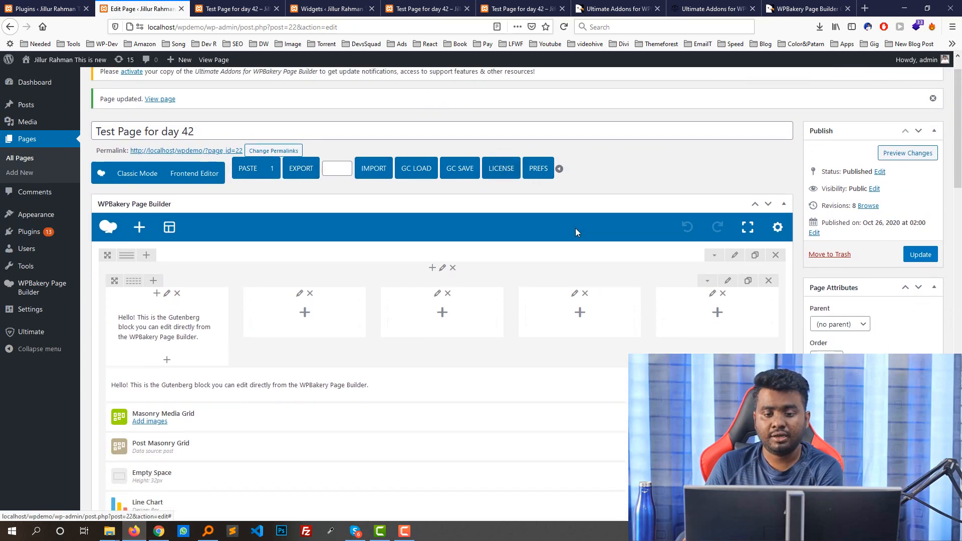
scroll(543, 228, up, 3)
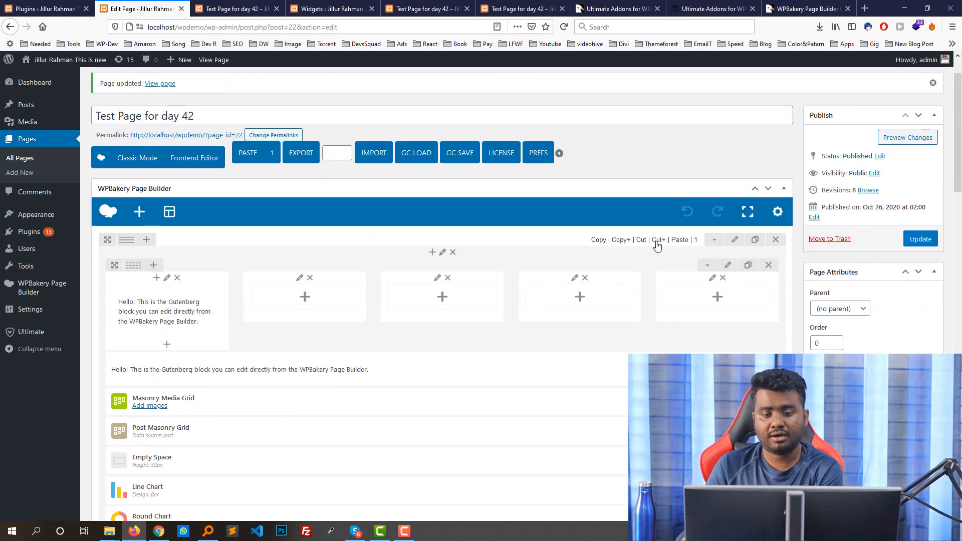
scroll(332, 332, down, 12)
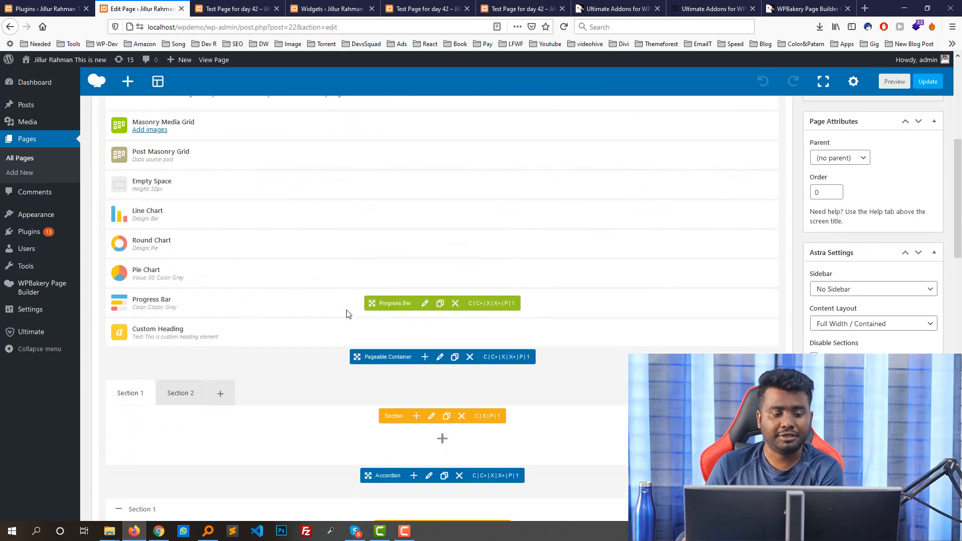
Look over the elements and clipboard controls on Test Page for day 42 and copy its outer row.
scroll(436, 250, down, 2)
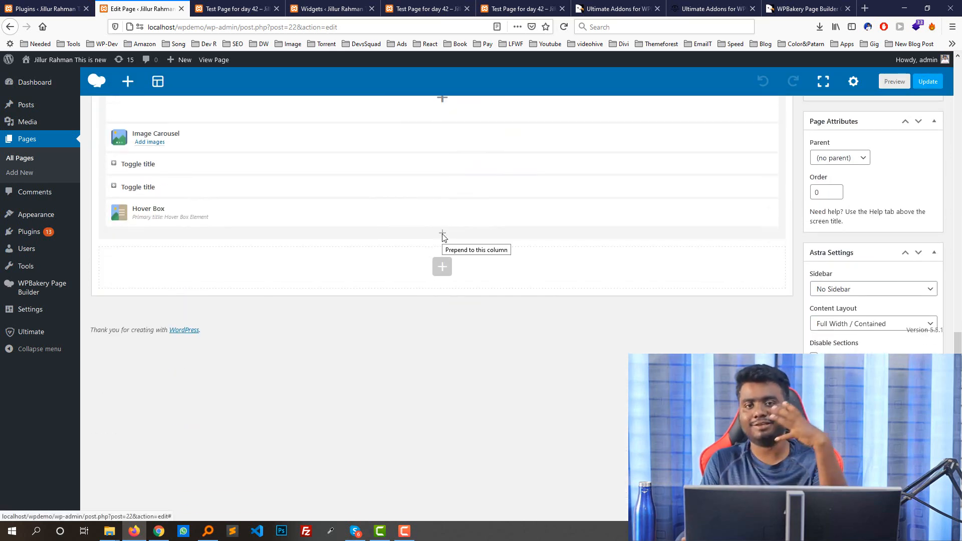
scroll(442, 233, up, 6)
scroll(404, 185, up, 8)
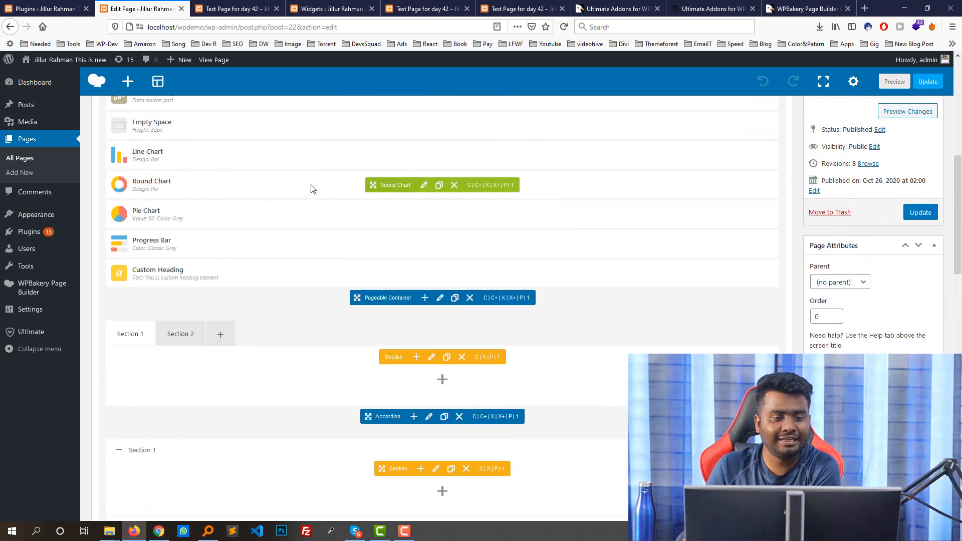
scroll(300, 200, up, 3)
scroll(249, 324, down, 2)
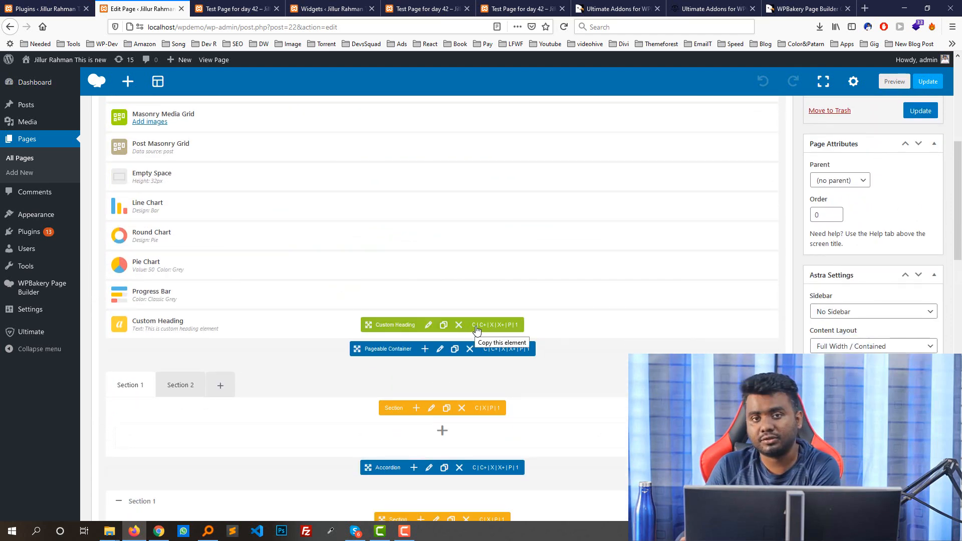
scroll(413, 221, up, 6)
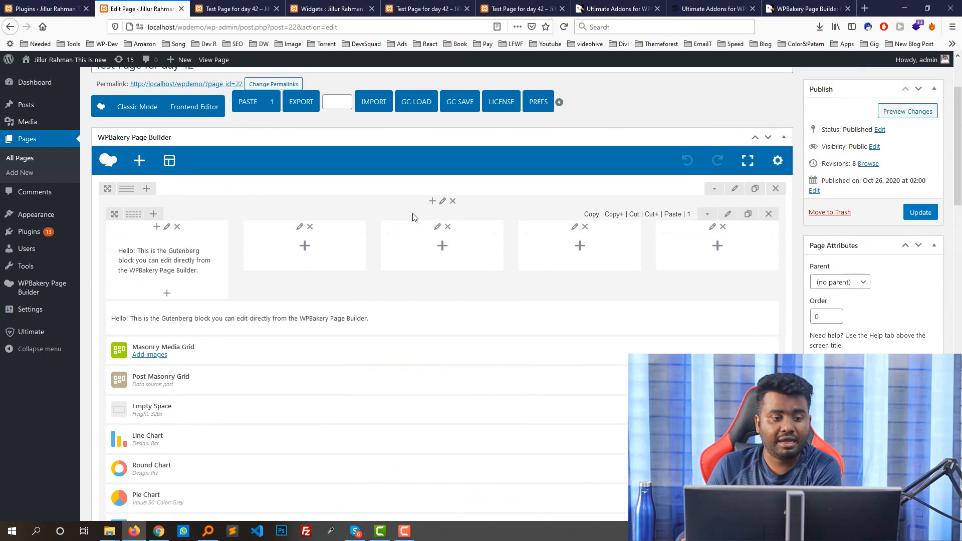
scroll(573, 211, down, 6)
scroll(569, 213, up, 5)
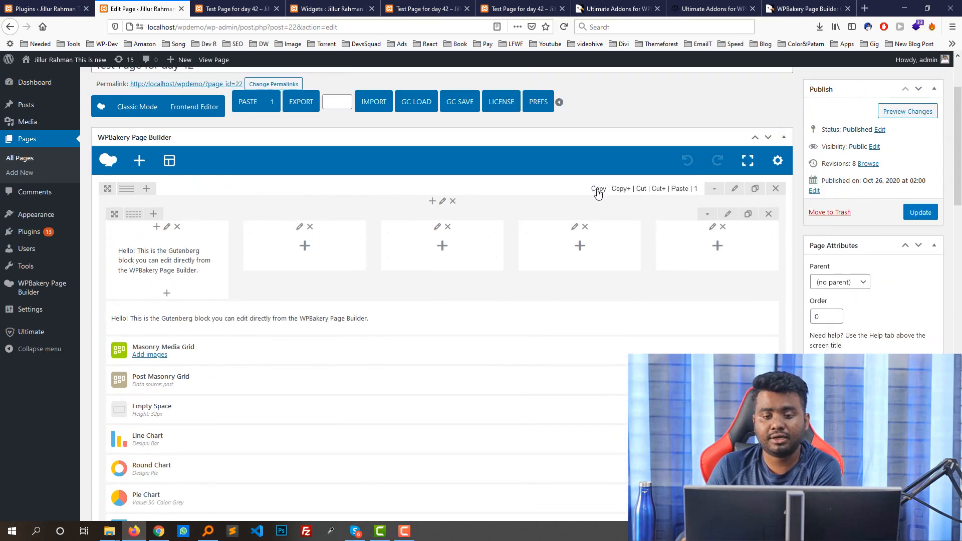
Open a new WordPress page in a separate browser tab and switch it to the Backend Editor.
right_click(24, 172)
click(57, 177)
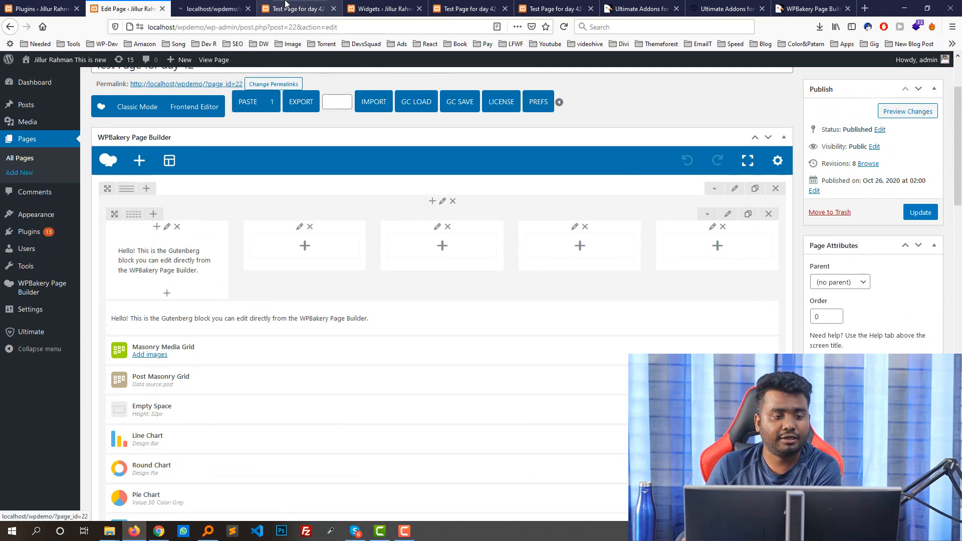
click(215, 8)
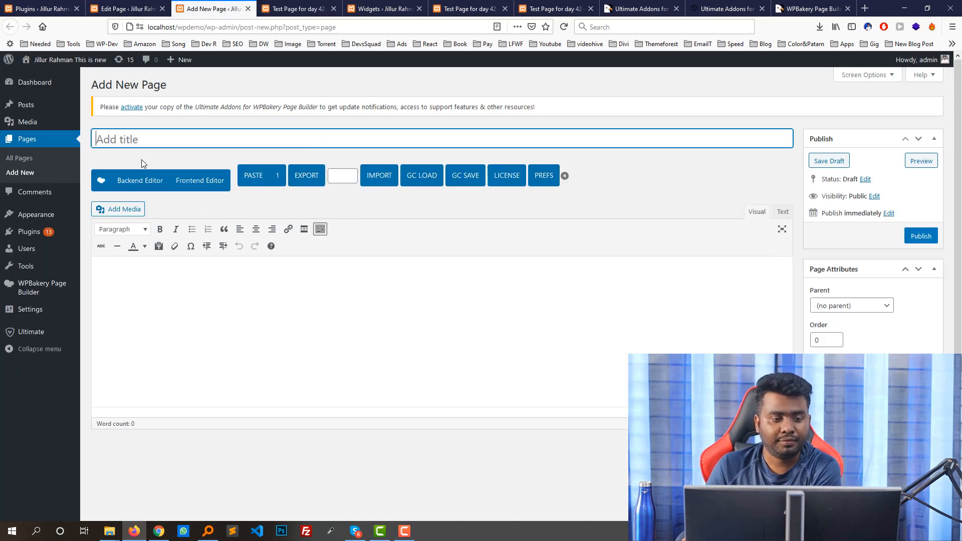
click(136, 187)
Add a Row element to the new page, paste the copied row there and check the pasted elements.
click(351, 387)
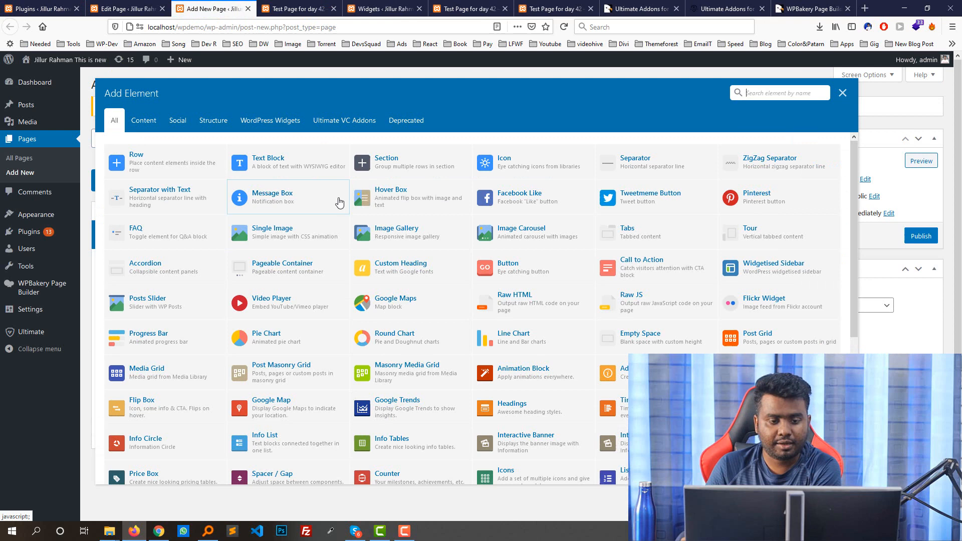
click(149, 170)
click(673, 266)
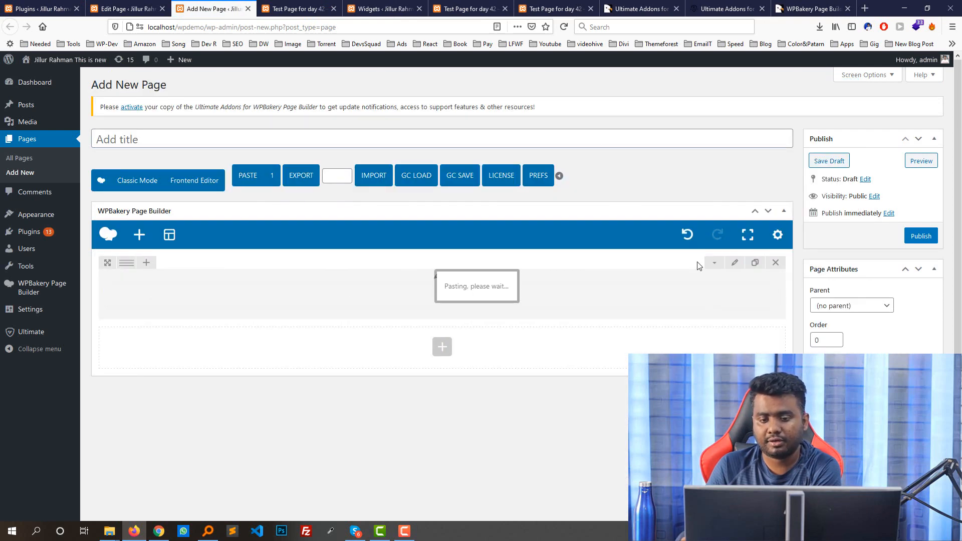
scroll(177, 308, down, 3)
scroll(176, 309, down, 10)
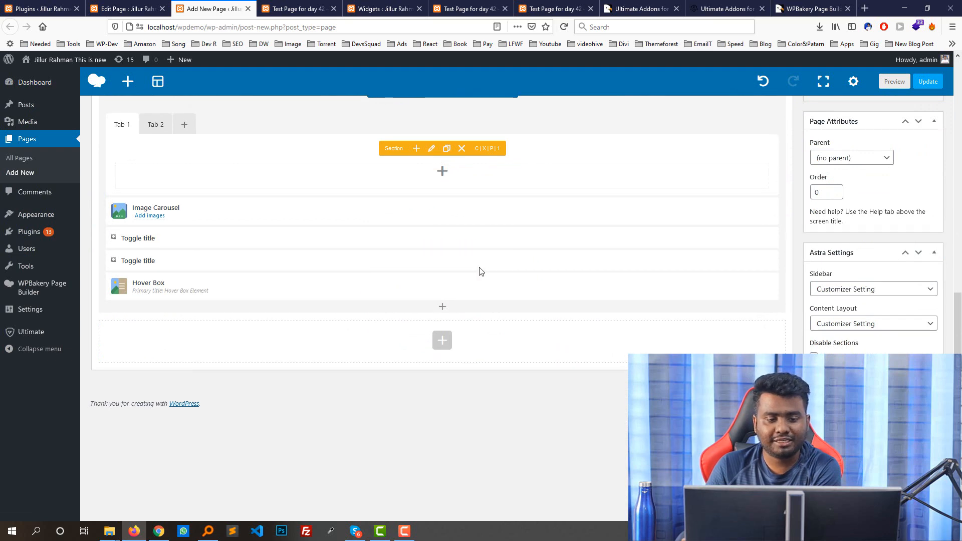
Copy the Custom Heading element on the new page and paste it below the Hover Box.
scroll(461, 273, up, 8)
scroll(454, 275, up, 2)
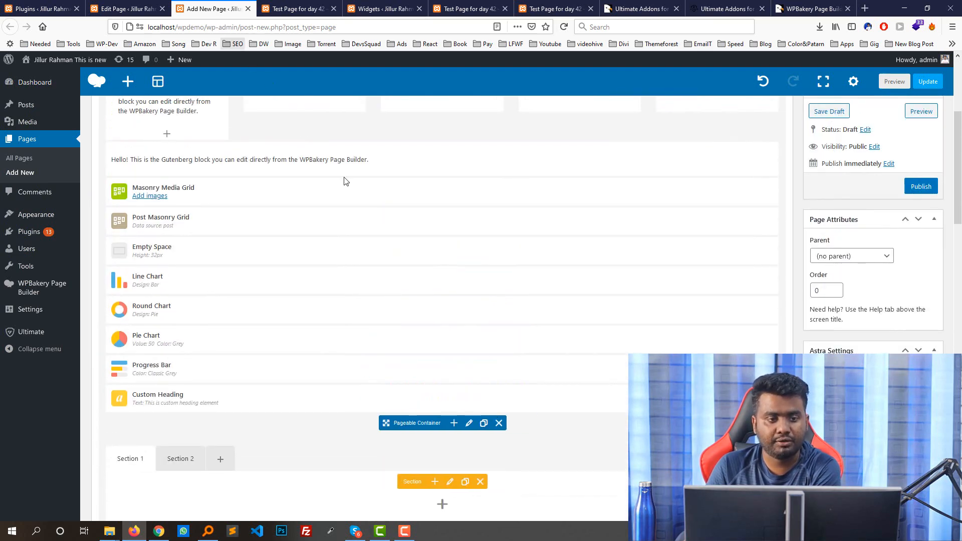
scroll(435, 305, down, 12)
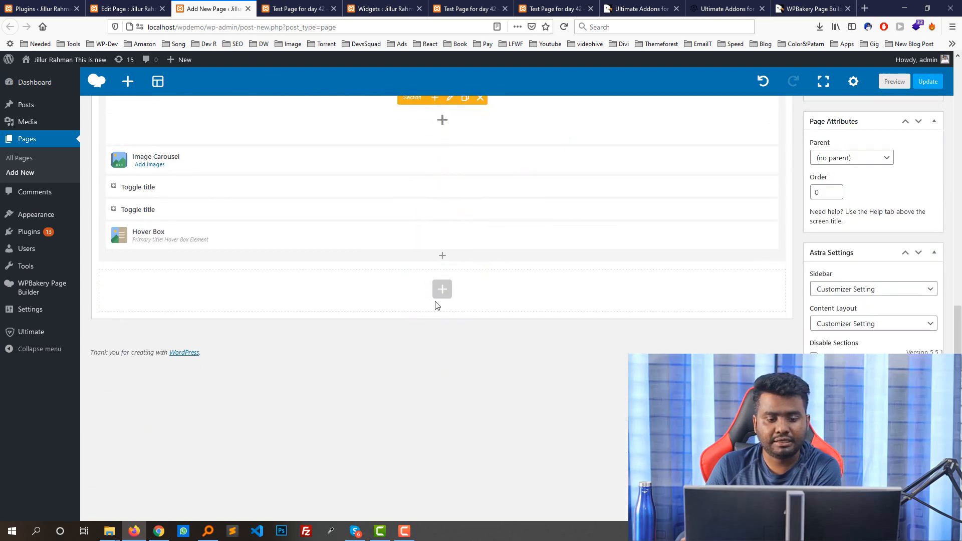
mouse_move(379, 249)
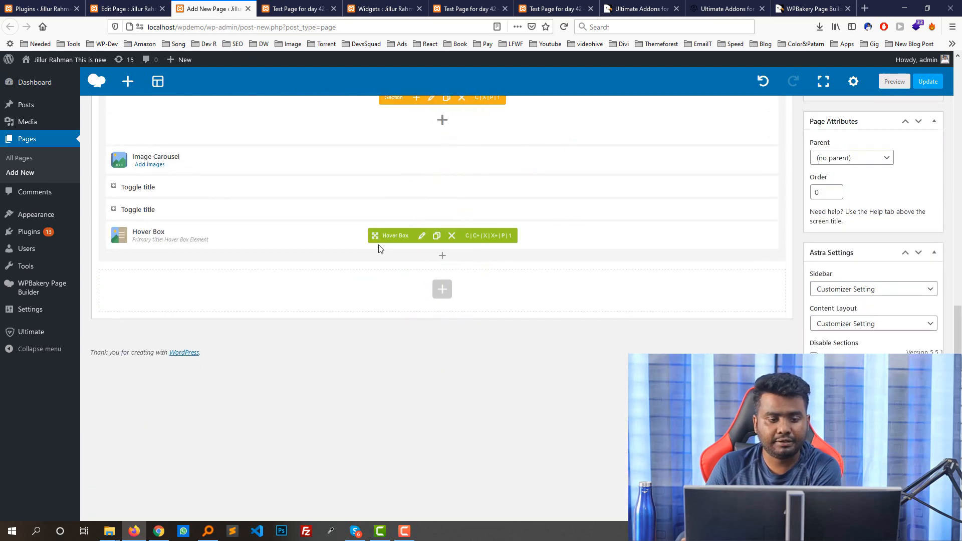
click(502, 238)
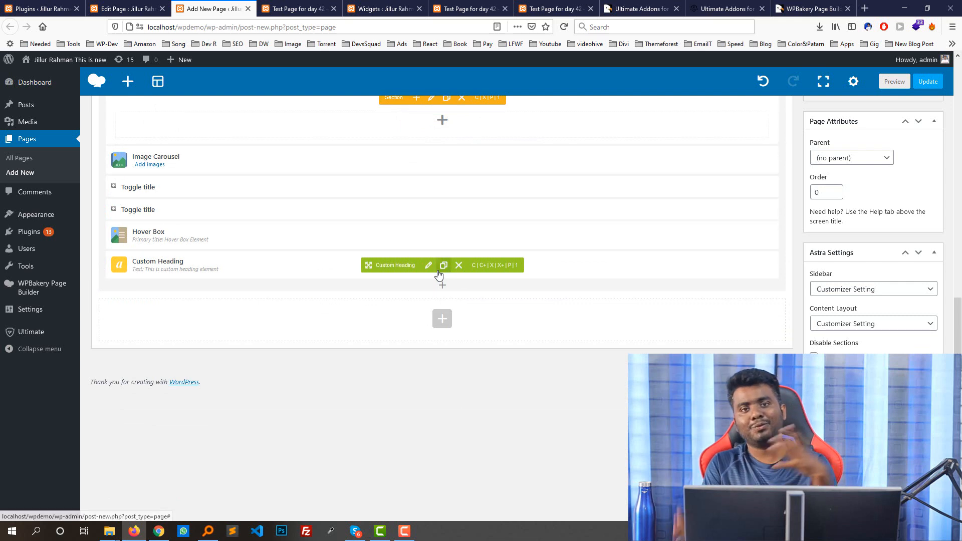
Compare the layout of Test Page for day 42 with the pasted content on the new page.
click(127, 8)
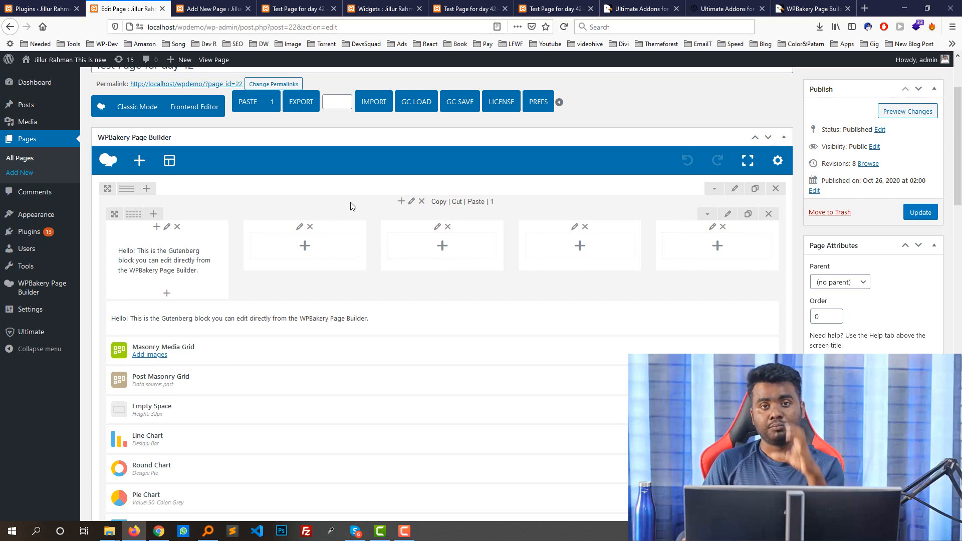
click(238, 4)
scroll(392, 176, up, 6)
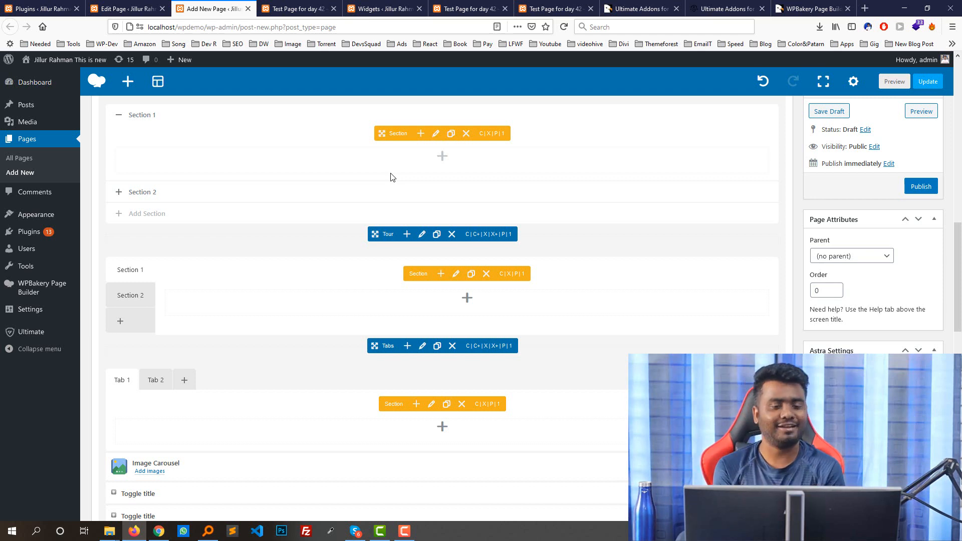
scroll(391, 177, up, 15)
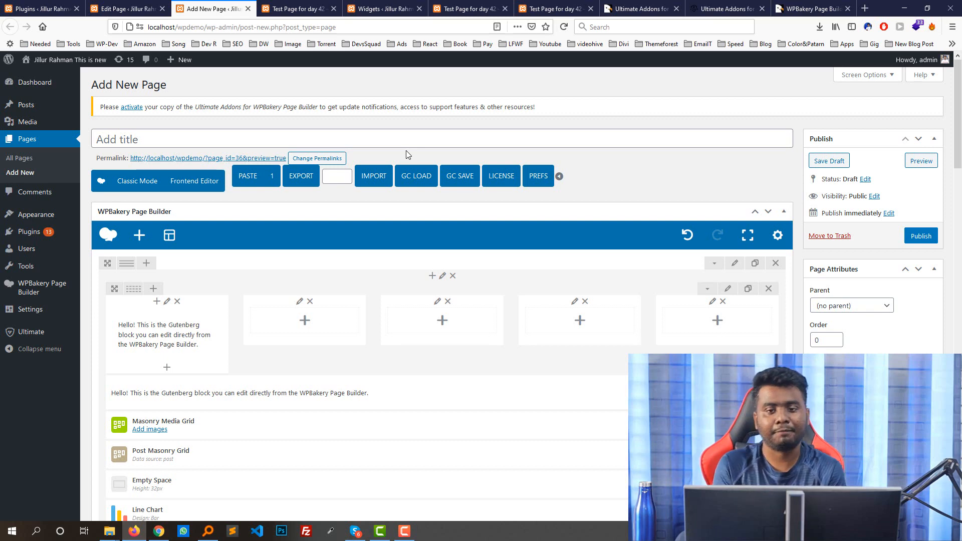
Go from the Ultimate Addons page on CodeCanyon to ThemeForest and open the popular WordPress items.
click(641, 8)
scroll(935, 248, up, 5)
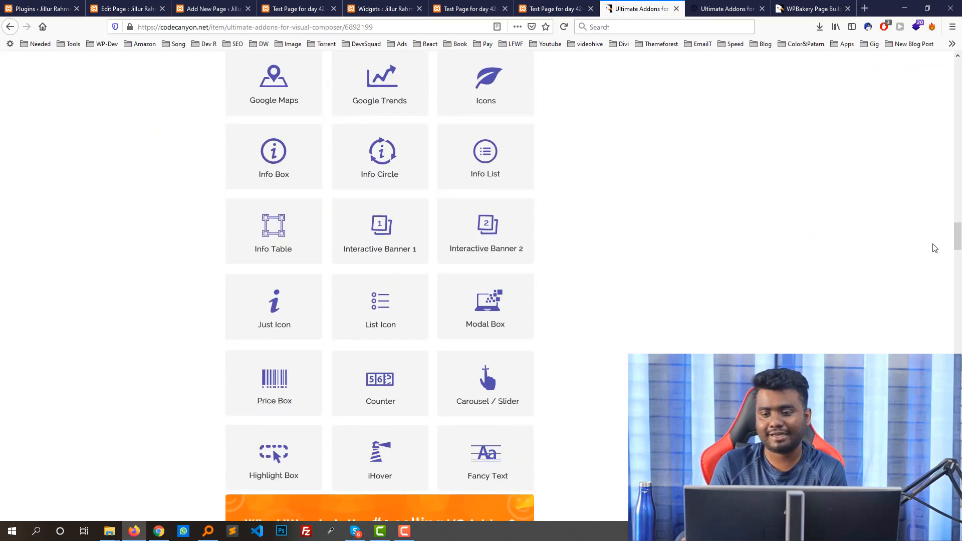
drag(957, 245, 956, 70)
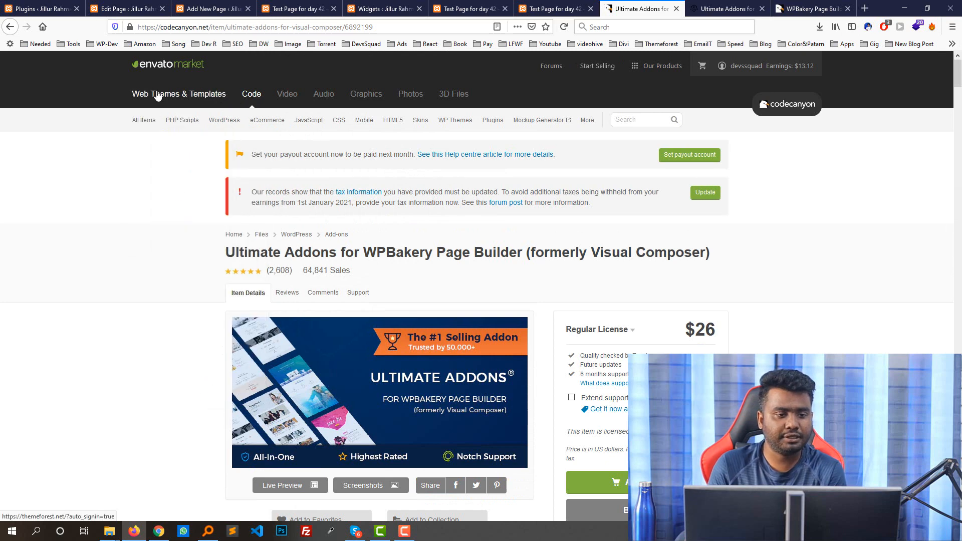
click(194, 94)
mouse_move(185, 121)
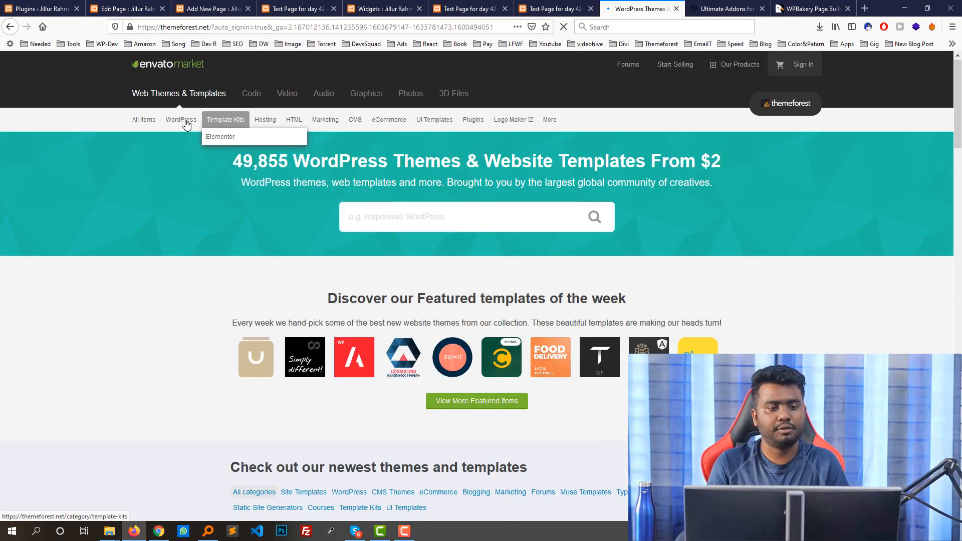
click(179, 143)
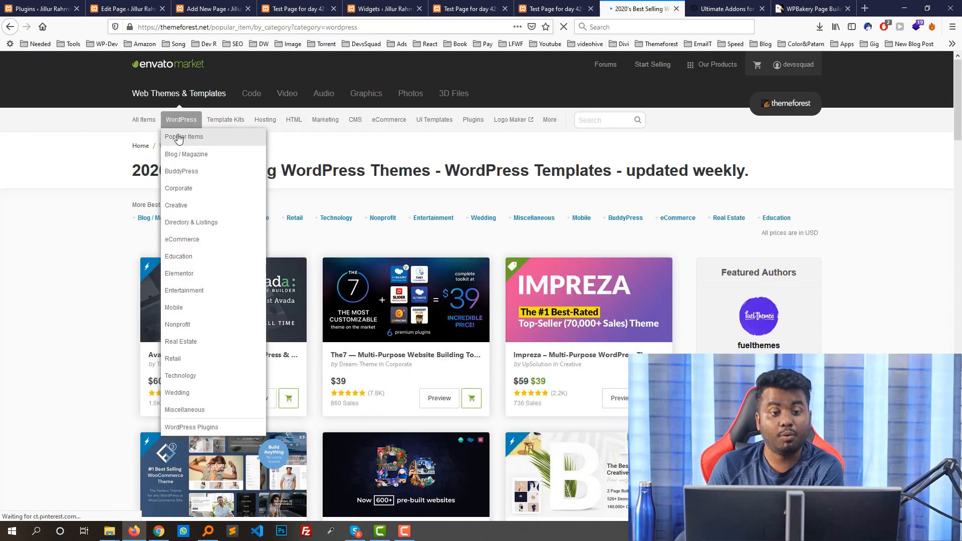
Browse the best-selling WordPress themes on ThemeForest, checking the page builders shown on their thumbnails.
scroll(724, 267, down, 4)
scroll(593, 125, up, 2)
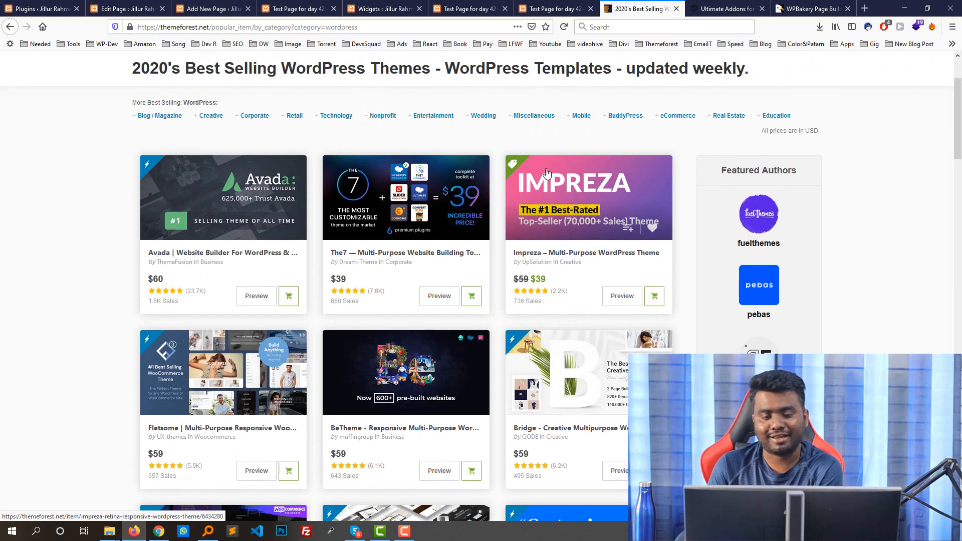
scroll(610, 108, down, 7)
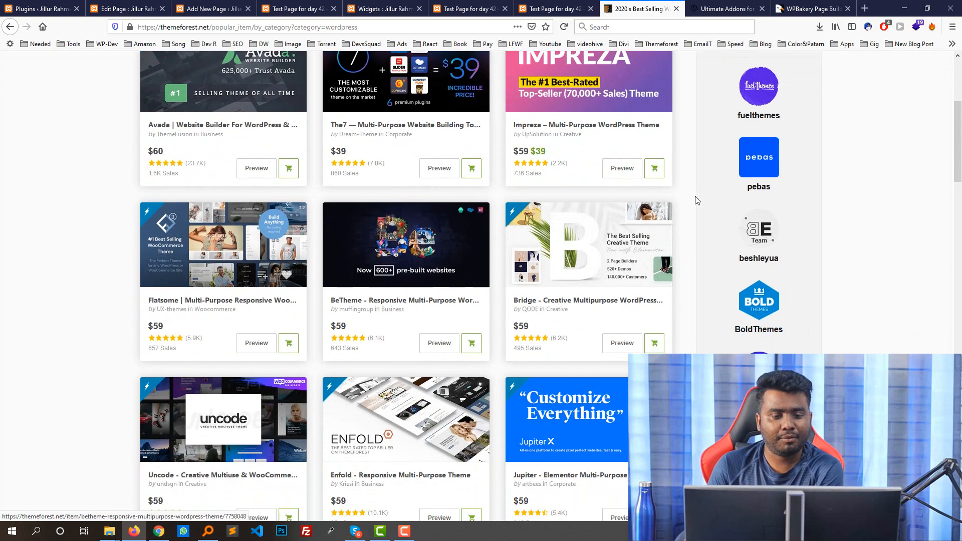
scroll(609, 108, up, 4)
scroll(511, 229, down, 4)
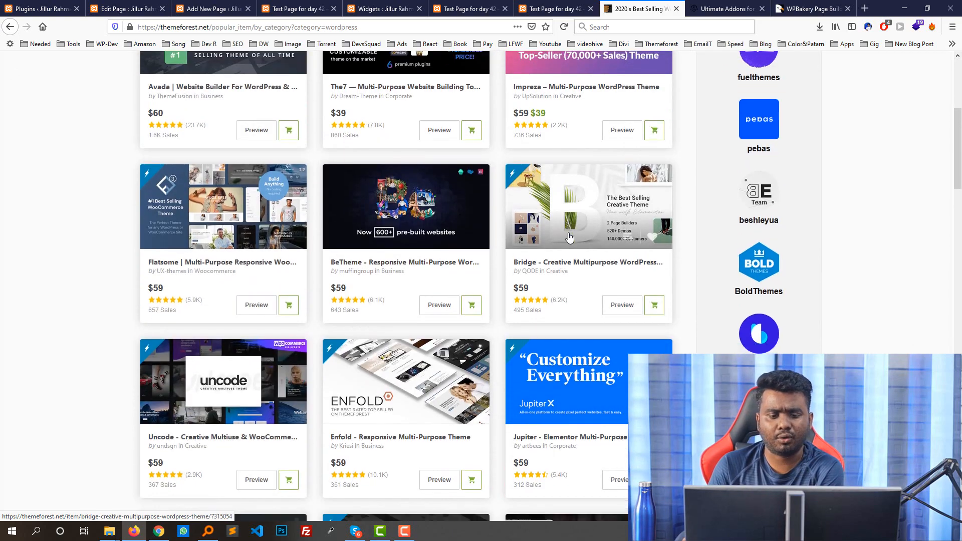
scroll(511, 229, down, 3)
scroll(666, 185, up, 3)
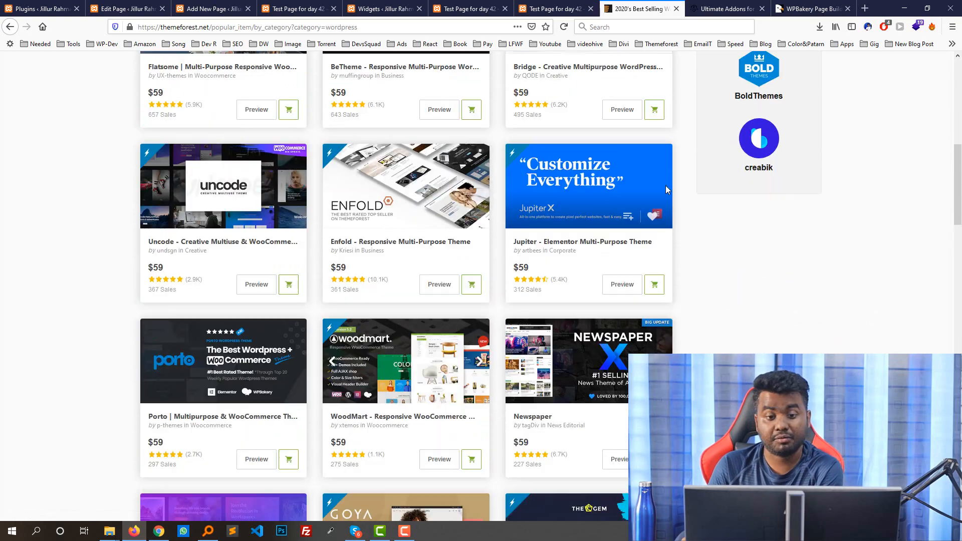
scroll(653, 179, down, 2)
scroll(654, 180, down, 2)
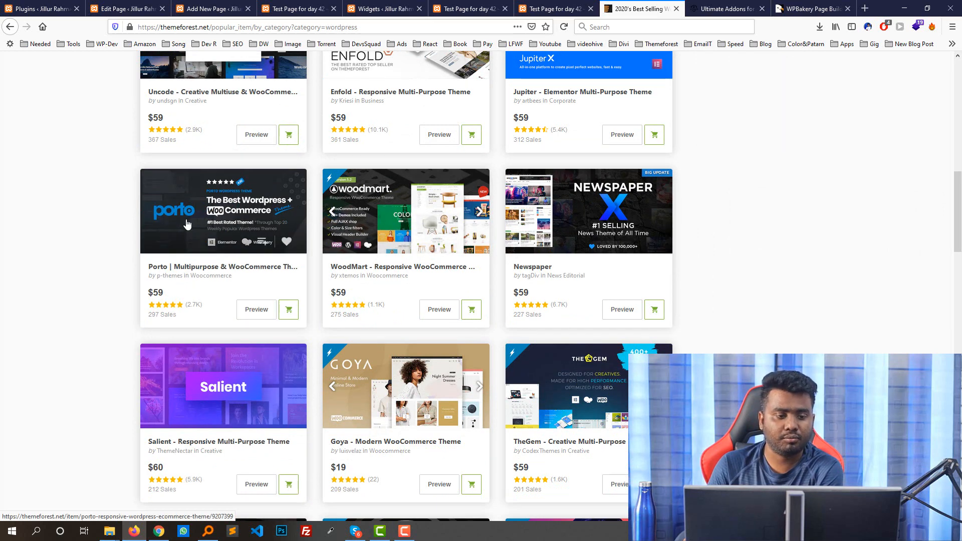
scroll(365, 203, down, 2)
scroll(200, 205, down, 3)
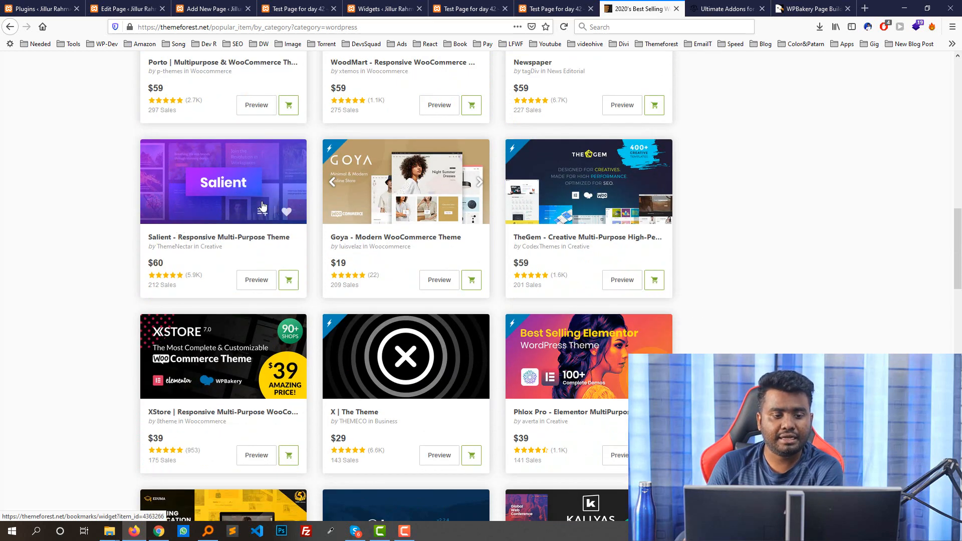
Open the Salient - Responsive Multi-Purpose Theme and examine its features, Salient Studio templates and compatibility details.
click(215, 182)
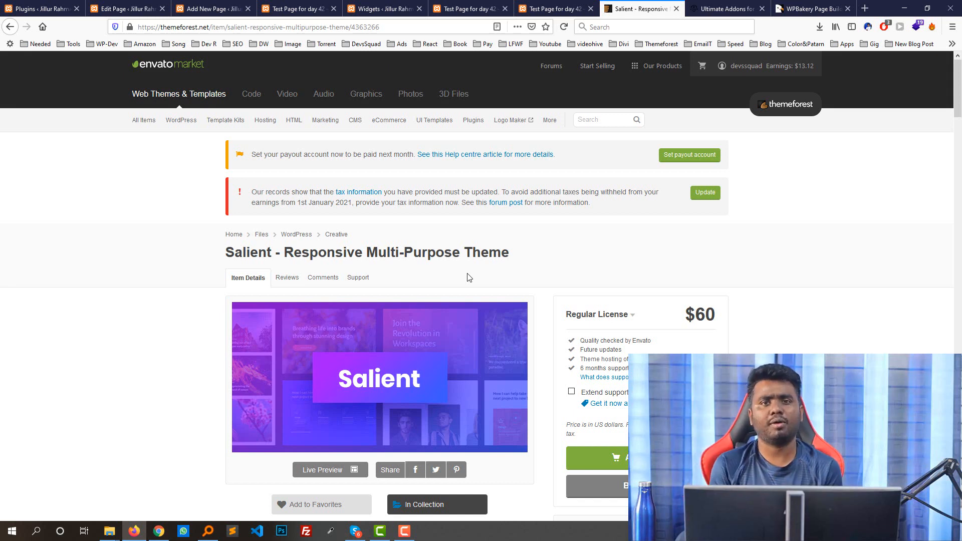
scroll(465, 274, down, 2)
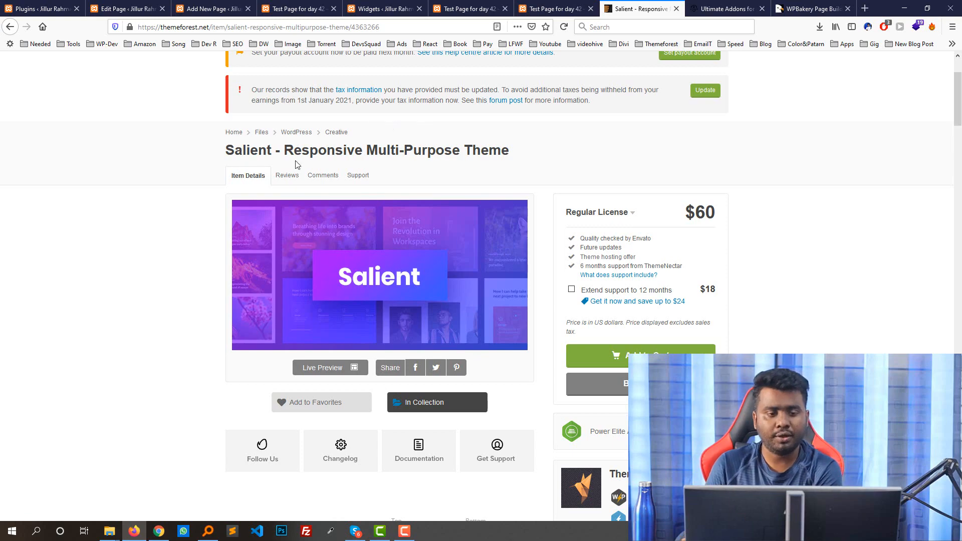
scroll(476, 164, down, 15)
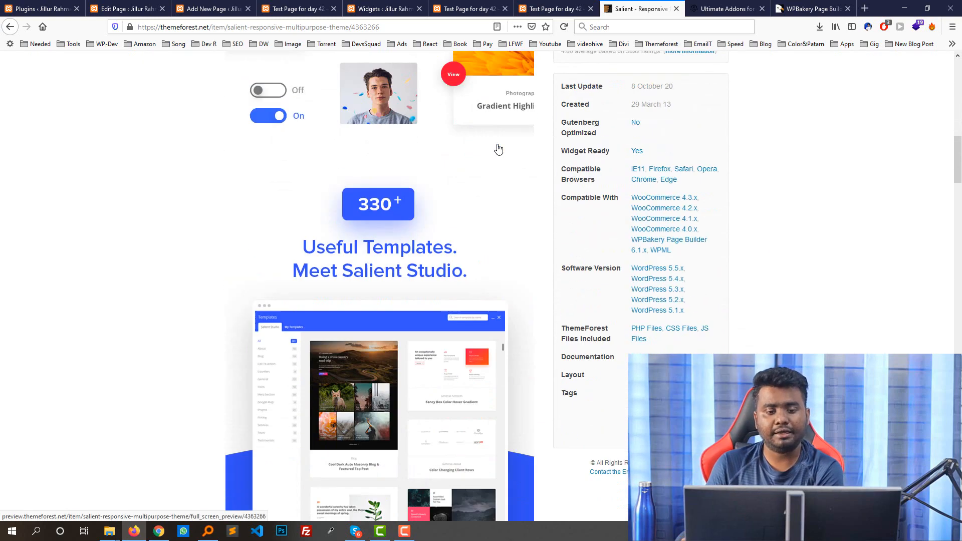
drag(957, 191, 956, 126)
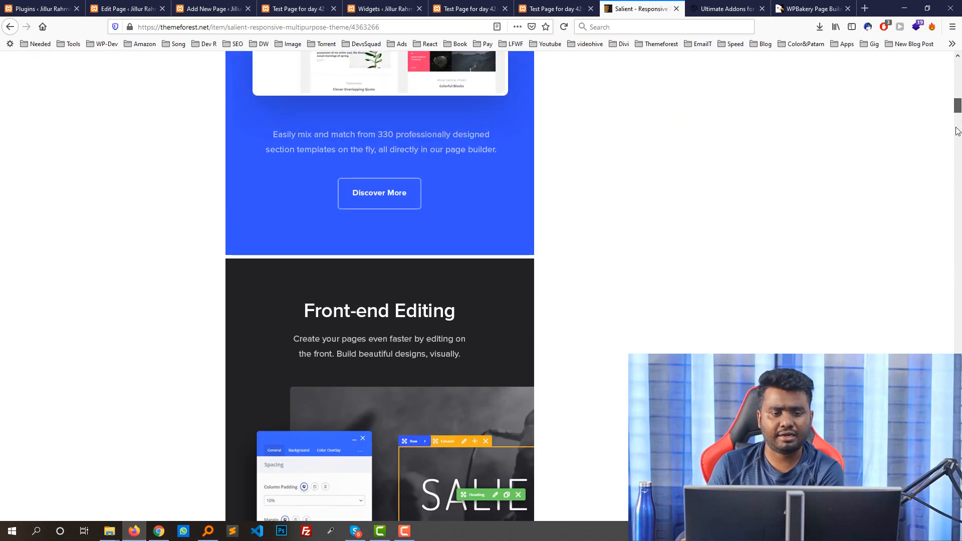
scroll(419, 168, up, 5)
scroll(419, 171, up, 5)
scroll(400, 221, down, 4)
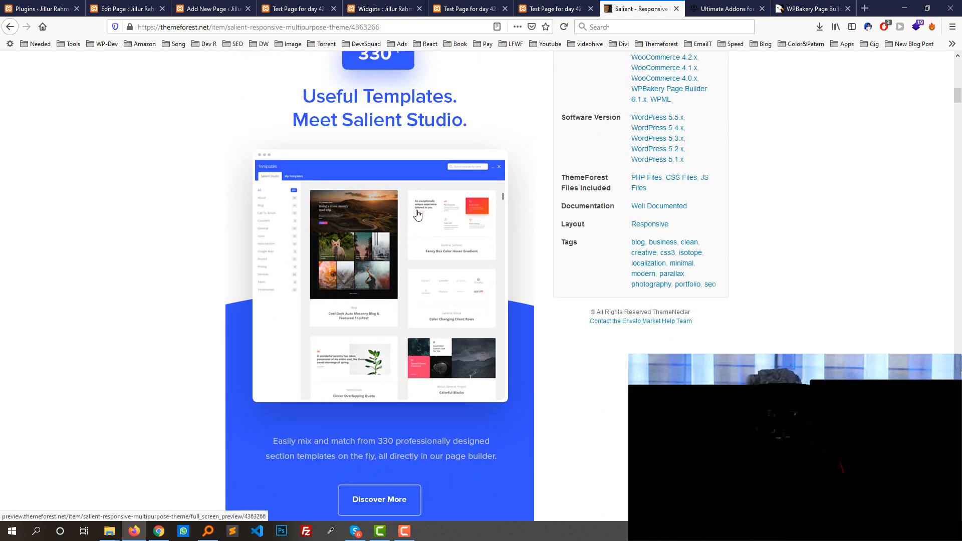
scroll(421, 221, up, 8)
scroll(434, 222, up, 9)
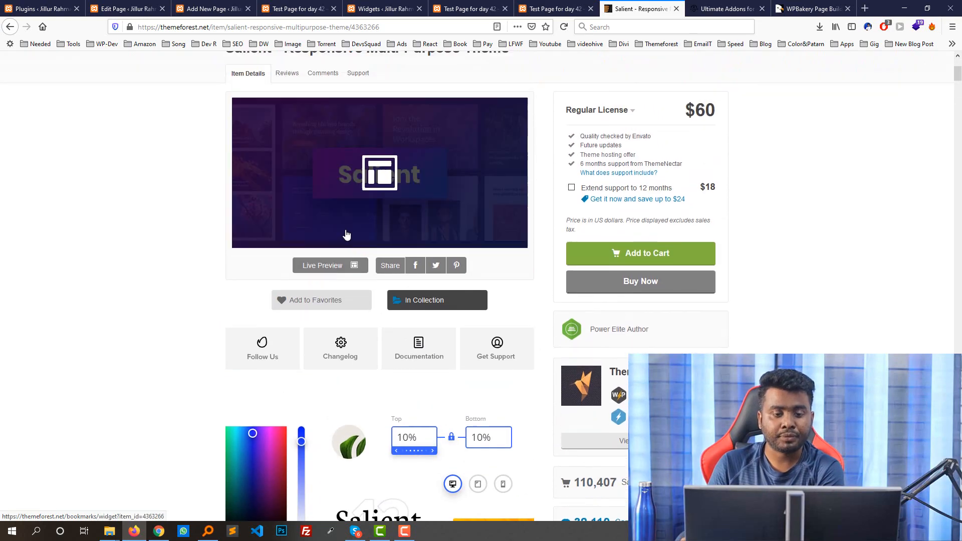
scroll(327, 237, down, 4)
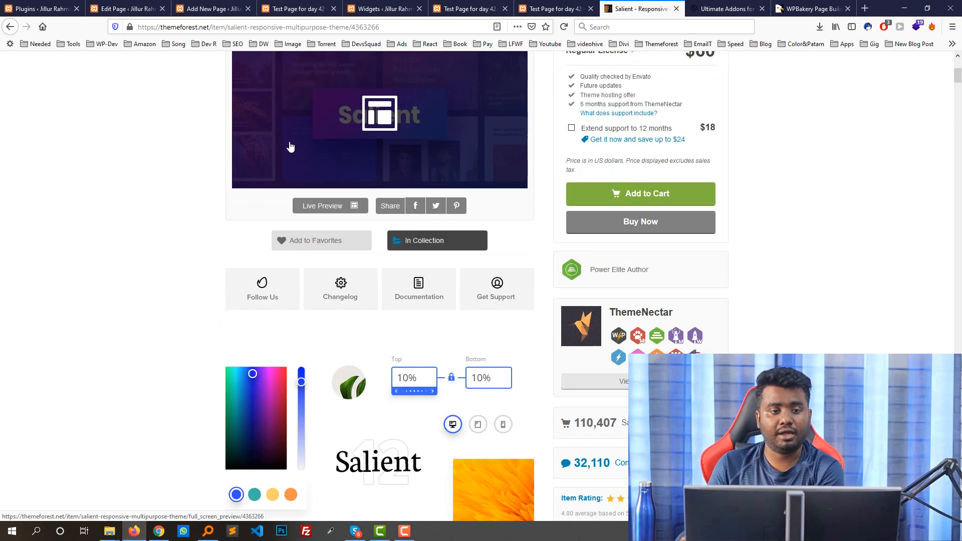
Switch to Chrome, go to themeforest.net and open the account's Downloads page.
click(55, 7)
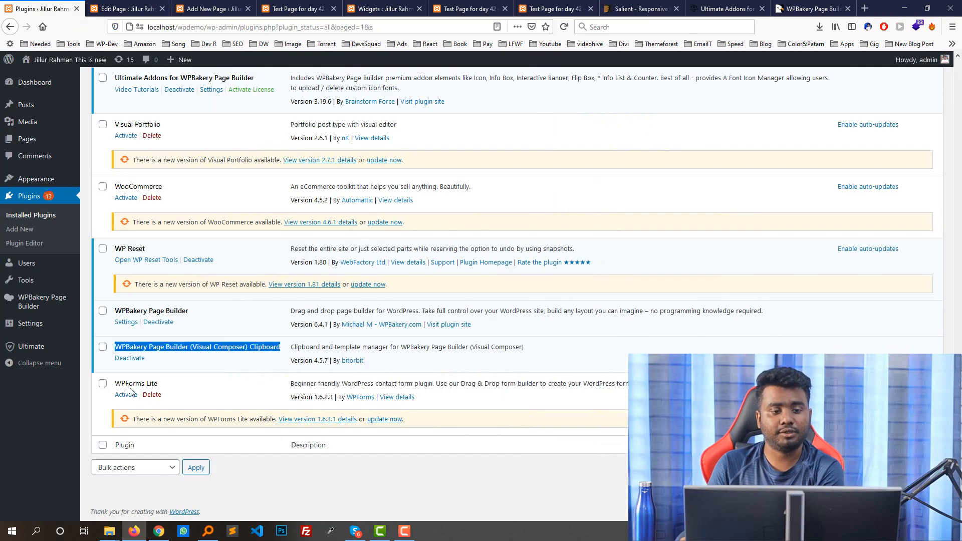
click(159, 531)
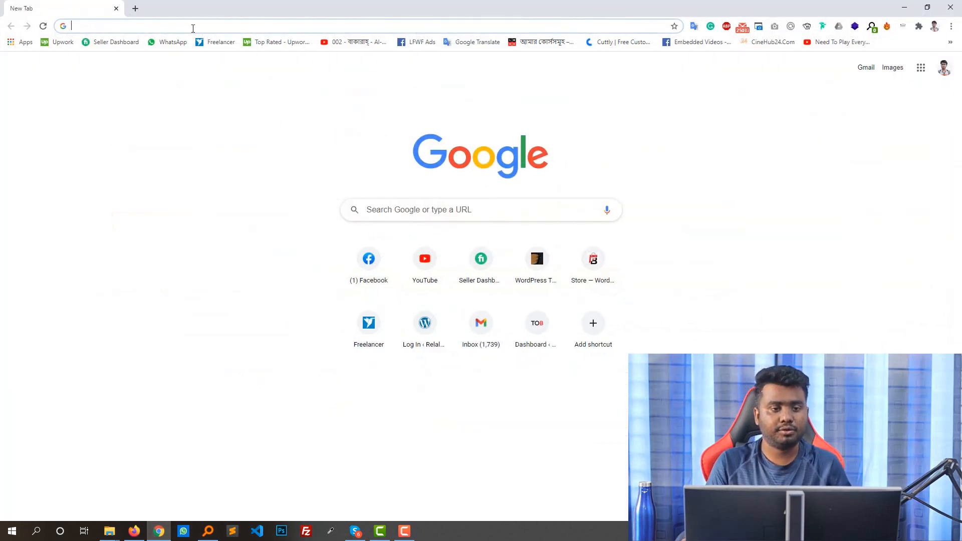
text(the)
key(Return)
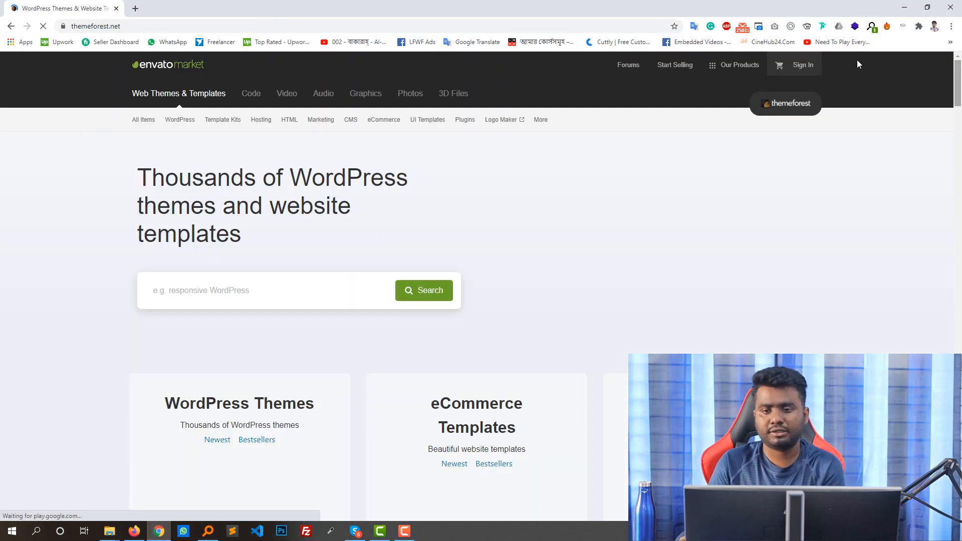
mouse_move(804, 70)
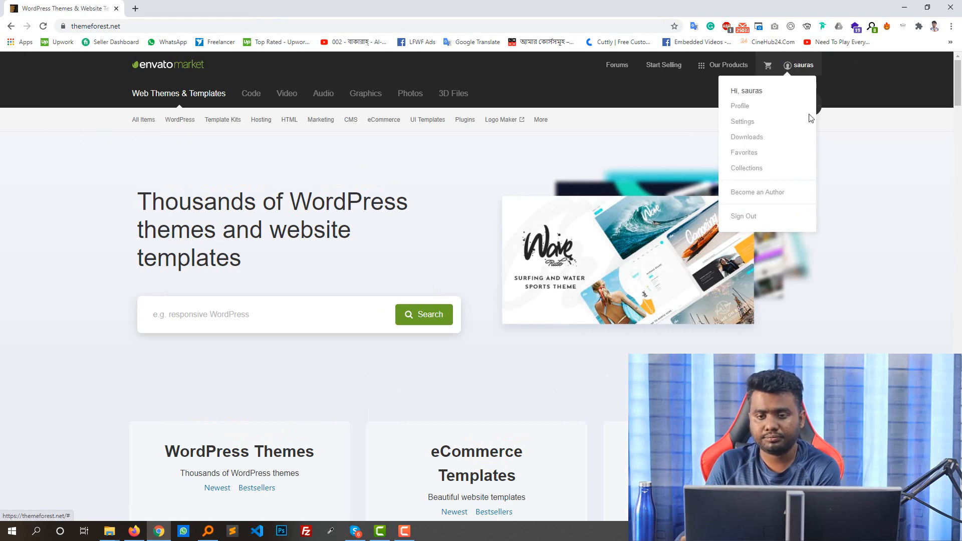
click(747, 137)
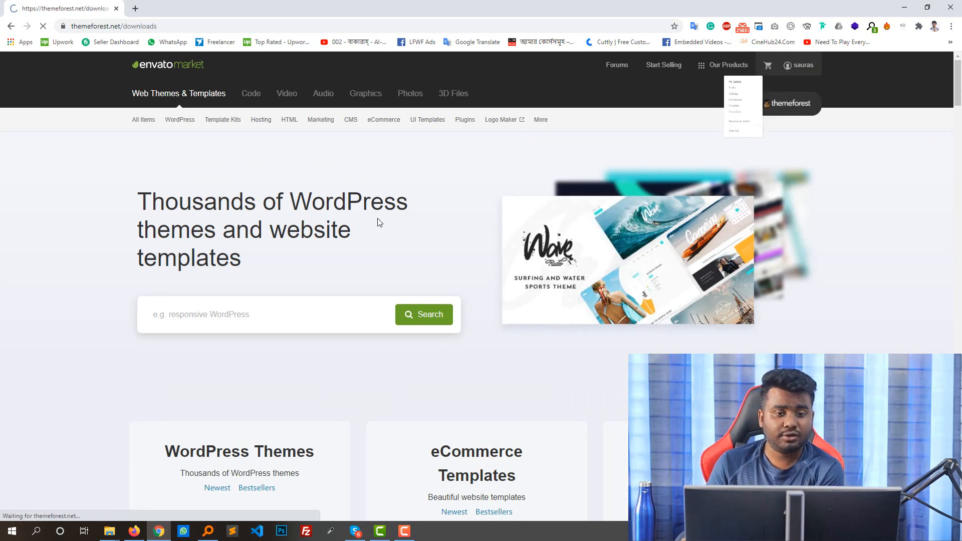
Download the installable WordPress file only for the Salient - Responsive Multi-Purpose Theme from the purchased items.
scroll(371, 221, down, 15)
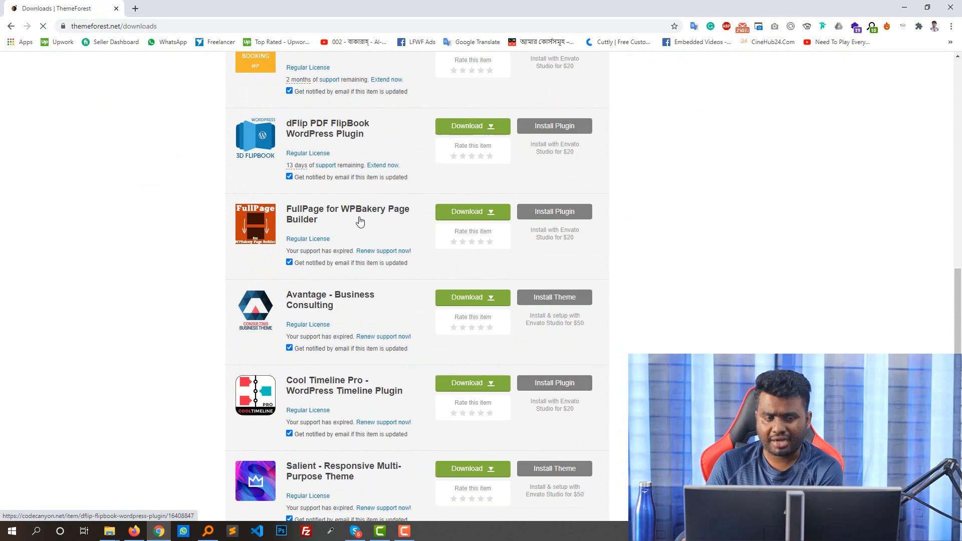
scroll(360, 222, down, 6)
scroll(360, 222, up, 1)
click(471, 216)
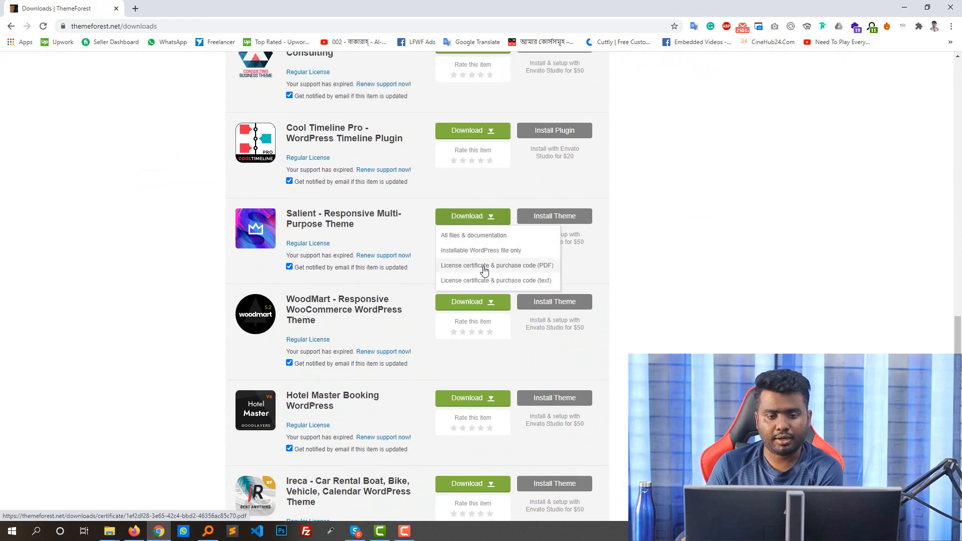
click(484, 250)
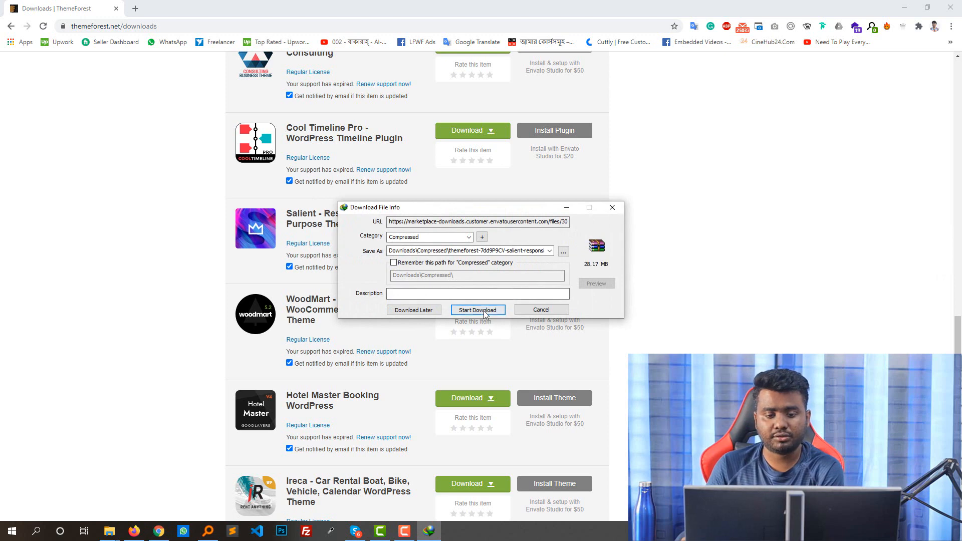
click(477, 310)
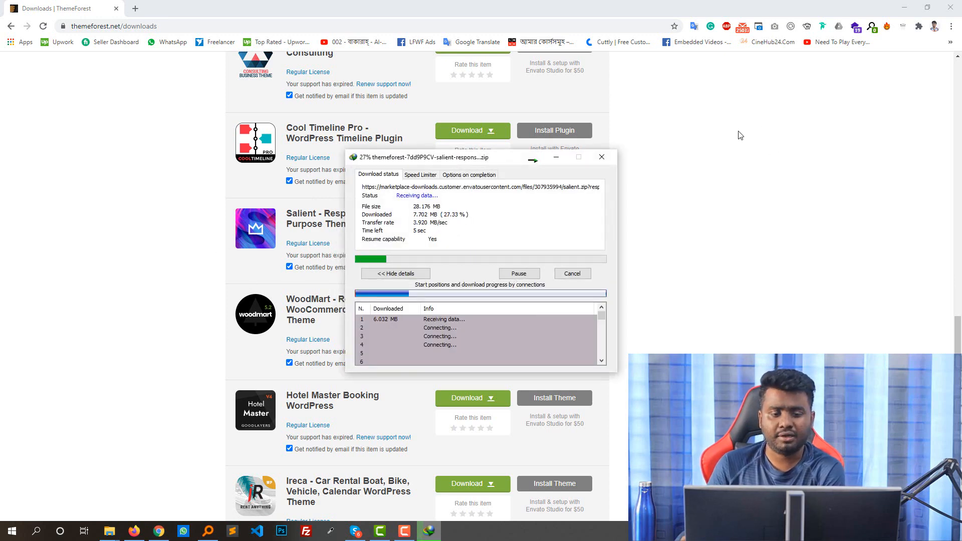
Return to the WordPress dashboard in Firefox and open the upload form for adding a new theme.
click(902, 7)
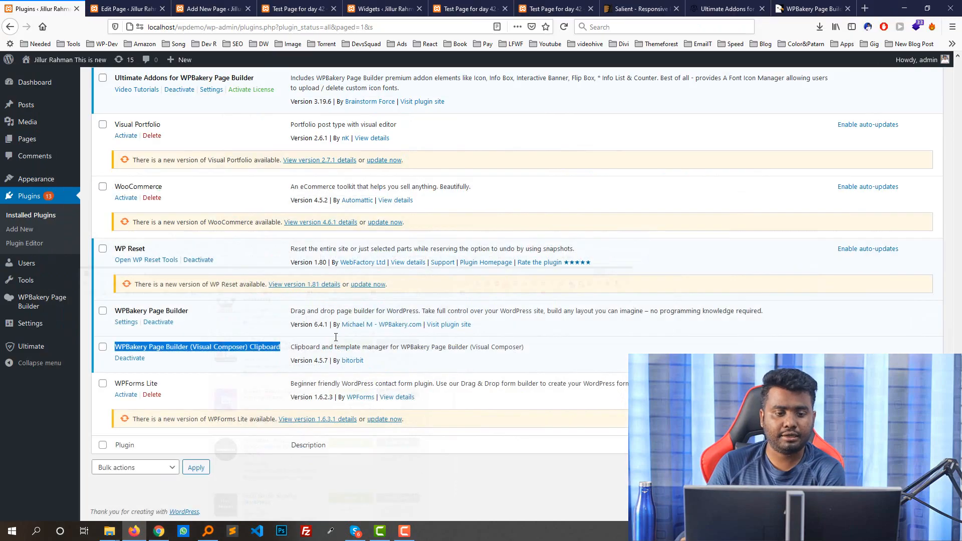
click(22, 233)
scroll(671, 156, up, 12)
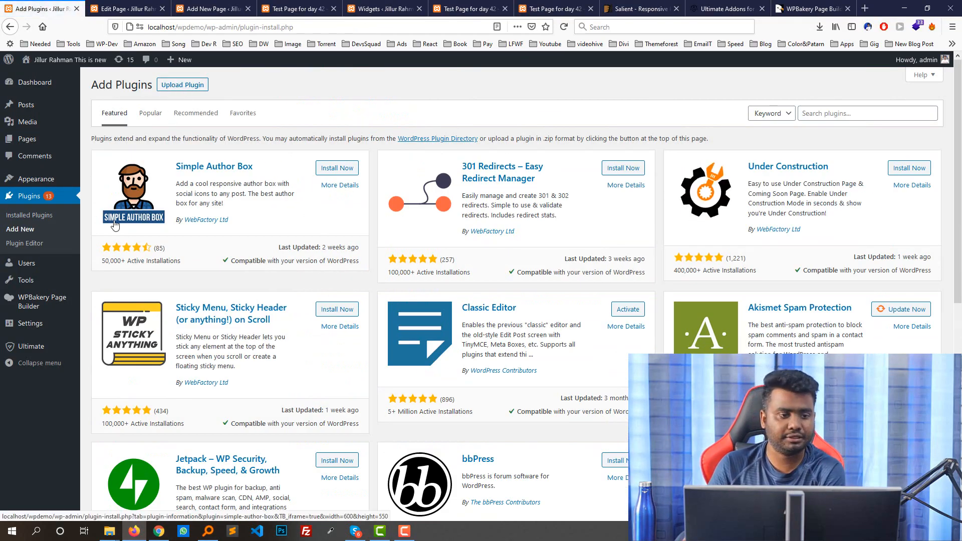
mouse_move(60, 179)
click(103, 179)
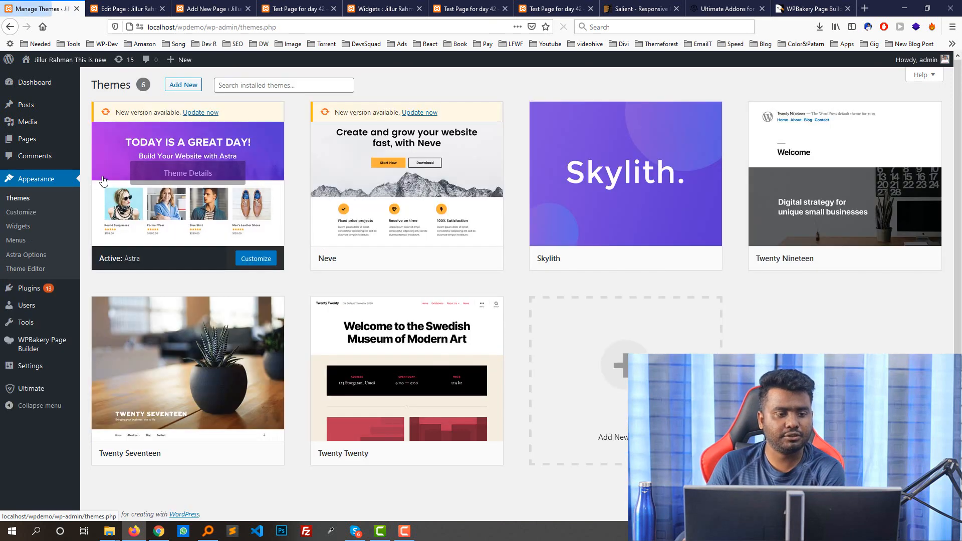
click(182, 85)
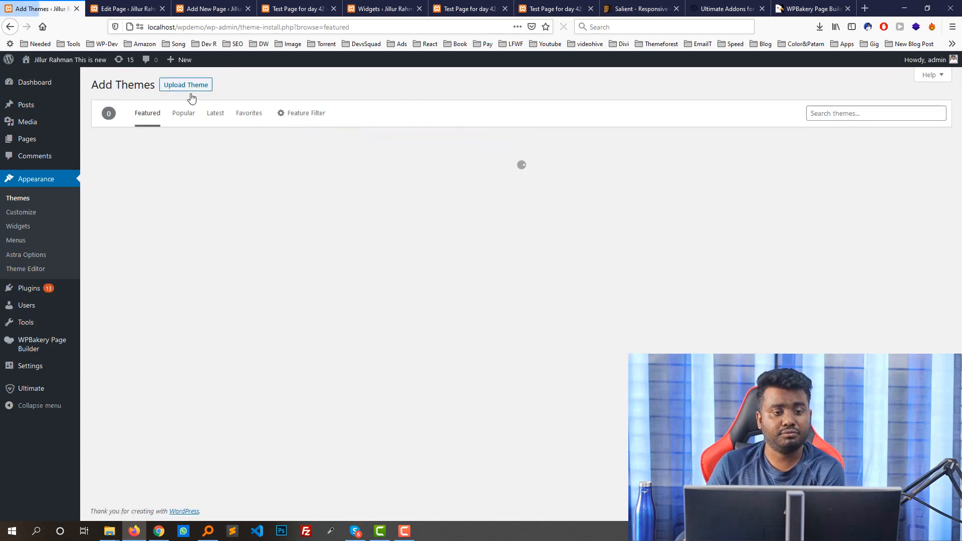
click(191, 84)
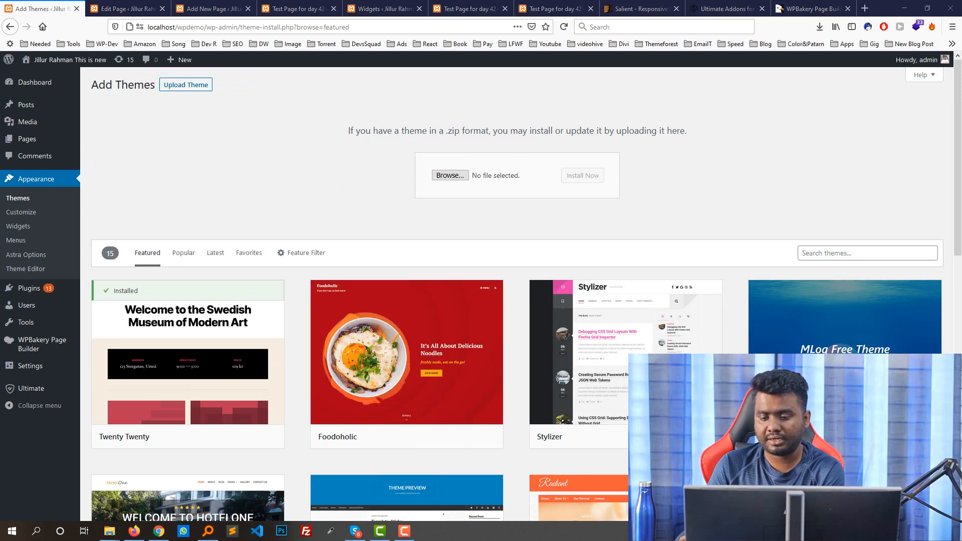
Choose the downloaded Salient theme zip file and upload it for installation.
drag(604, 350, 430, 175)
click(254, 184)
click(682, 179)
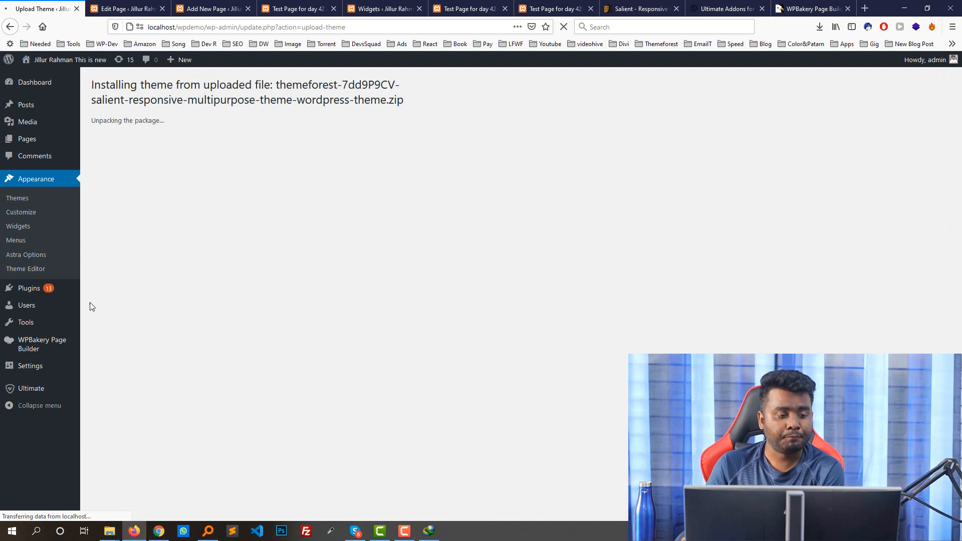
Close the browser tab where Test Page for day 42 is being edited.
click(150, 9)
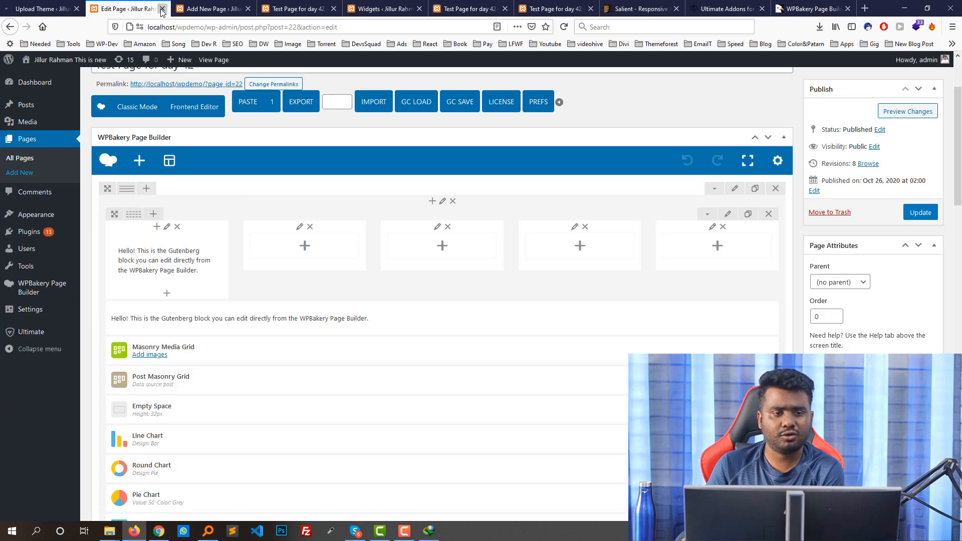
click(162, 8)
click(42, 8)
click(128, 8)
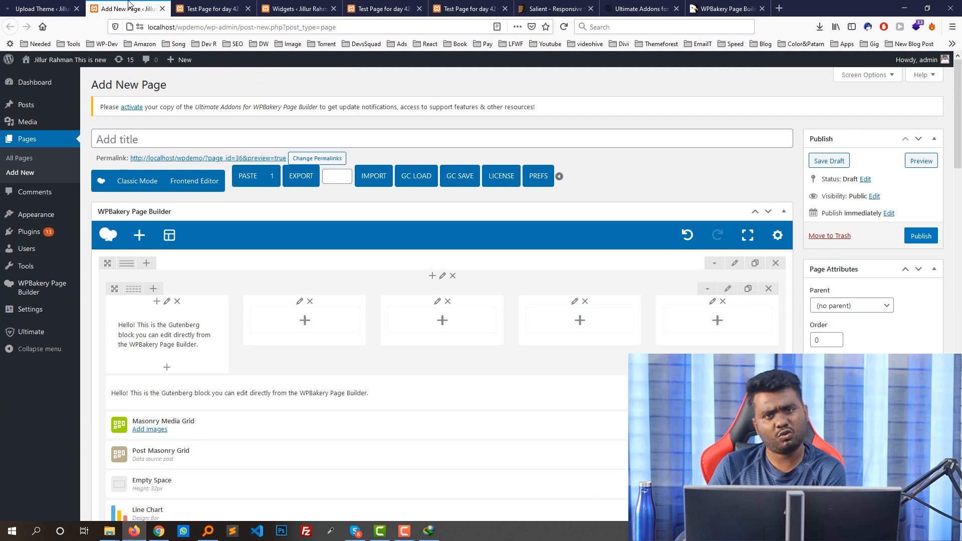
Return to the theme installation, activate Salient and look over its welcome screen.
click(42, 8)
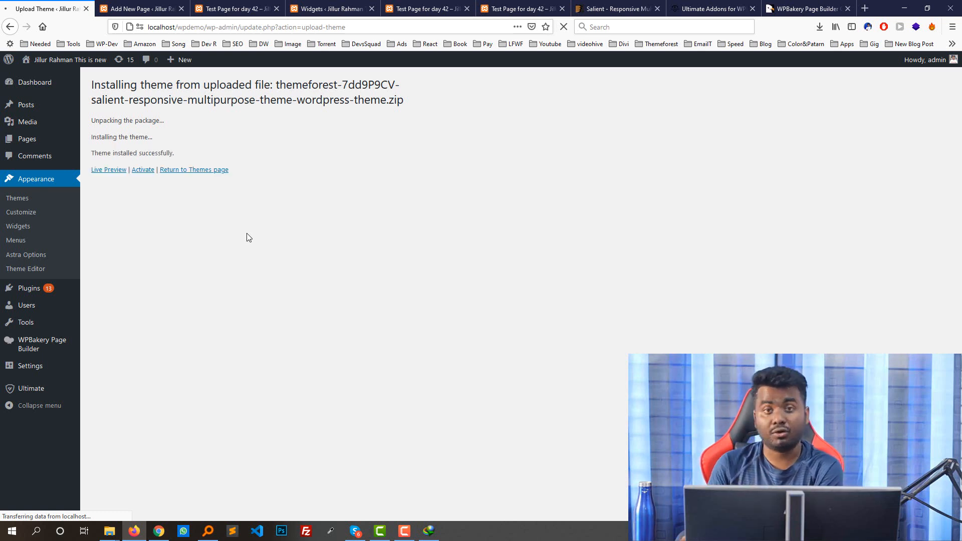
click(146, 171)
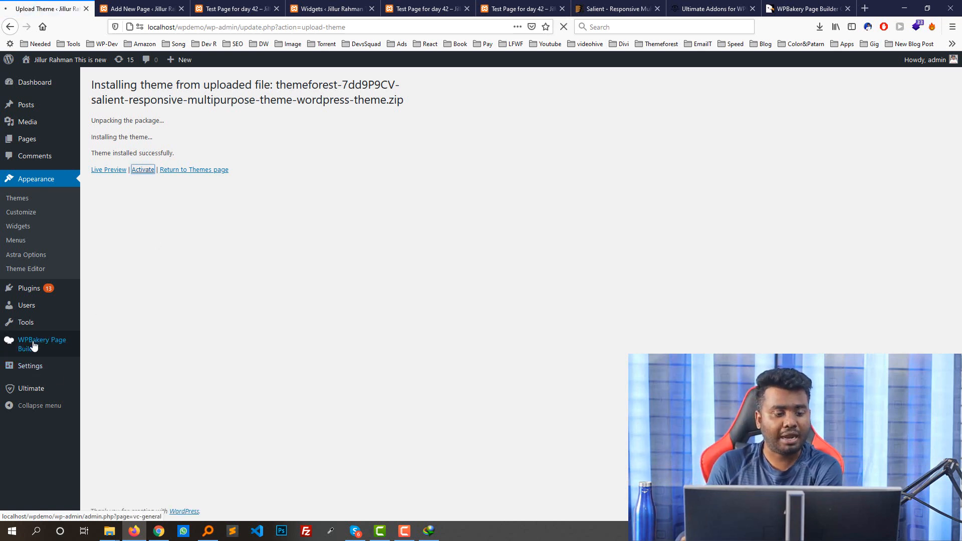
mouse_move(45, 346)
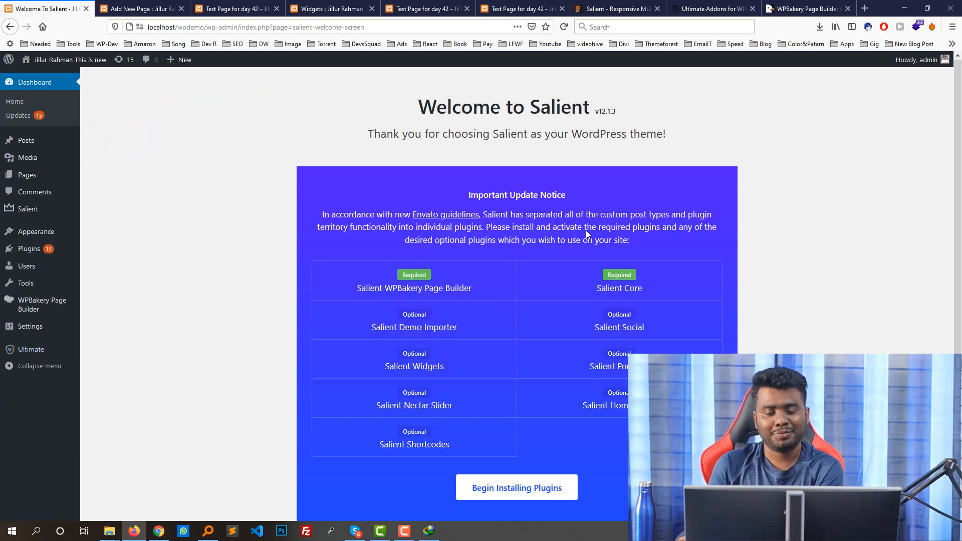
scroll(587, 233, down, 3)
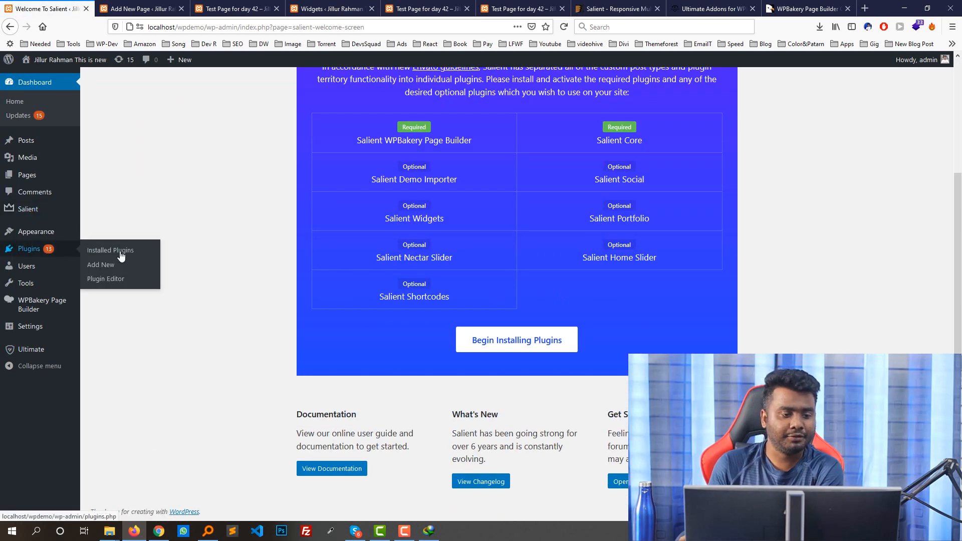
Deactivate the standalone WPBakery Page Builder plugin in the installed plugins list.
click(117, 250)
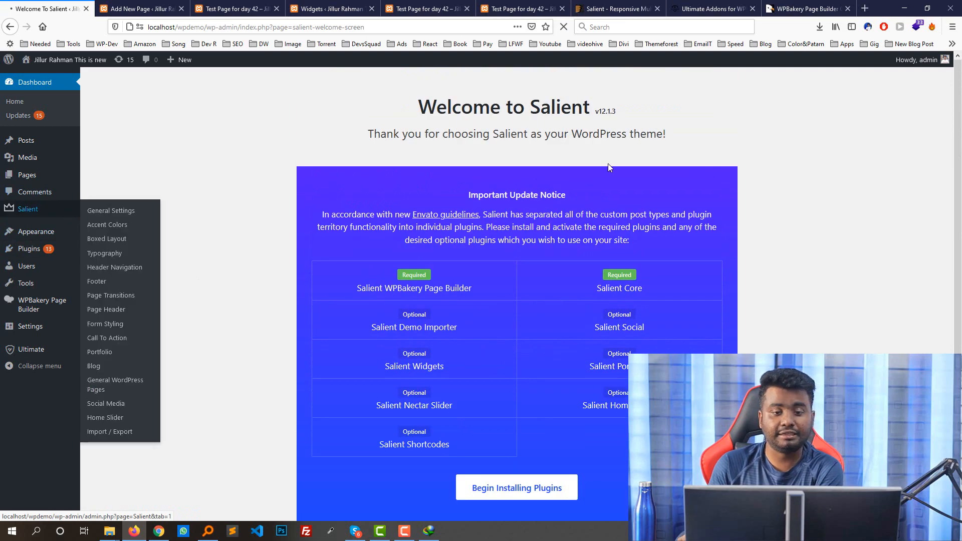
scroll(204, 244, down, 15)
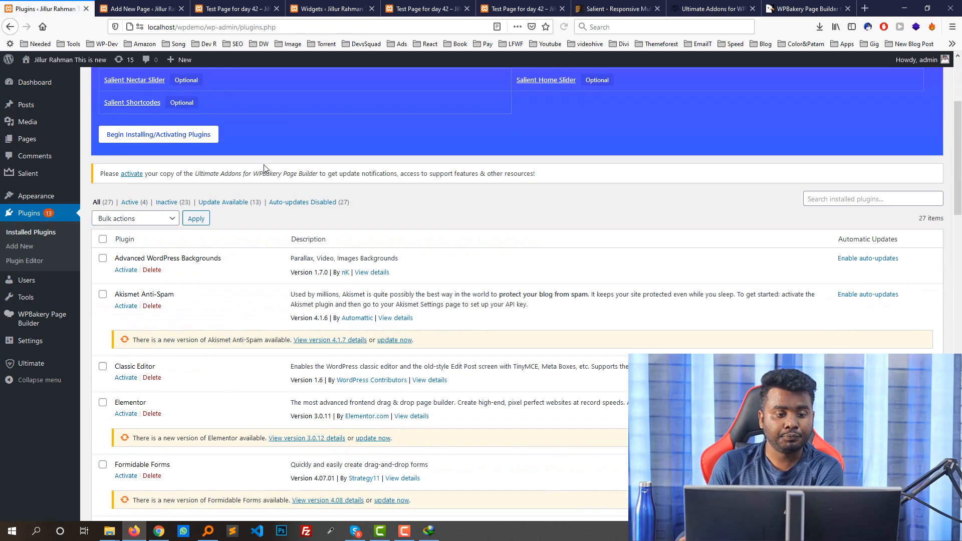
scroll(204, 244, down, 8)
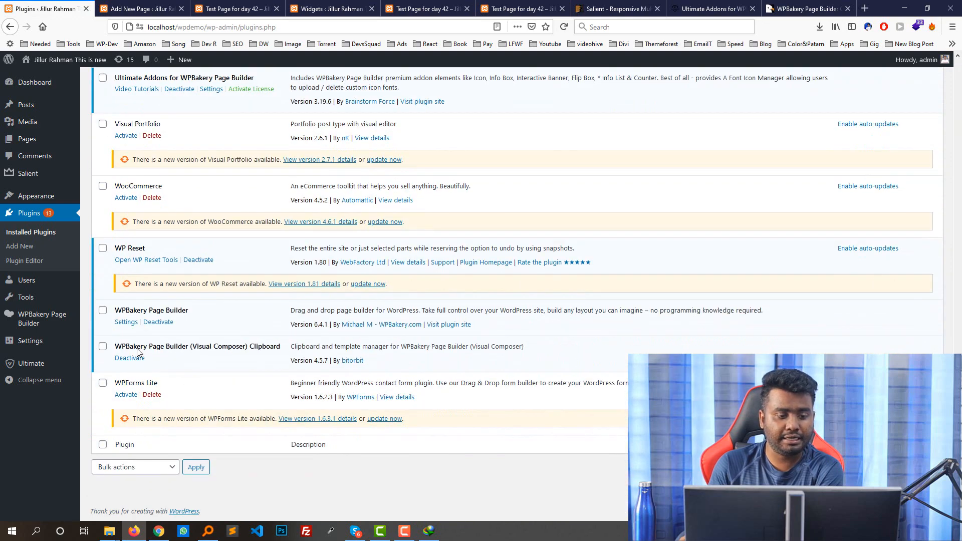
click(165, 323)
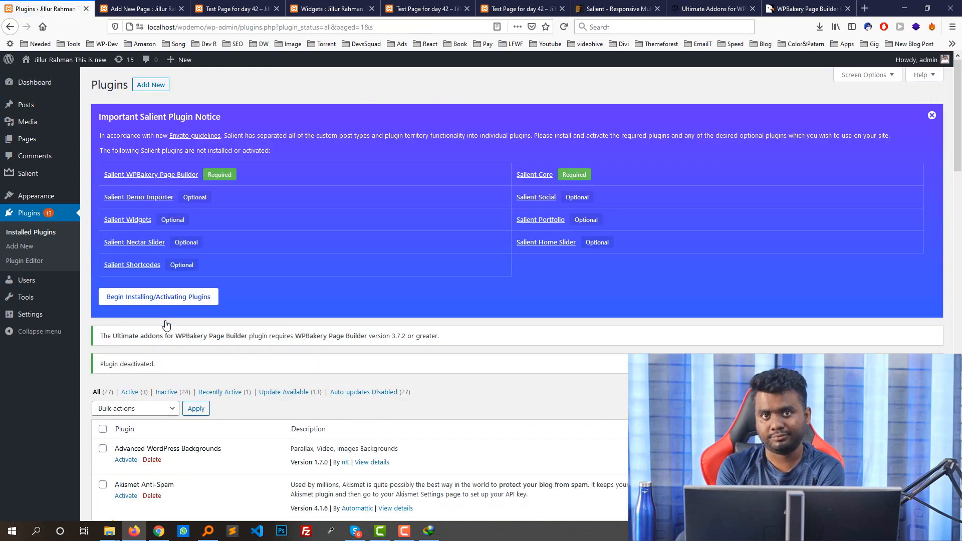
Look through the installed plugins and open the plugin installer offered in the Salient notice.
scroll(232, 329, down, 6)
scroll(232, 329, down, 15)
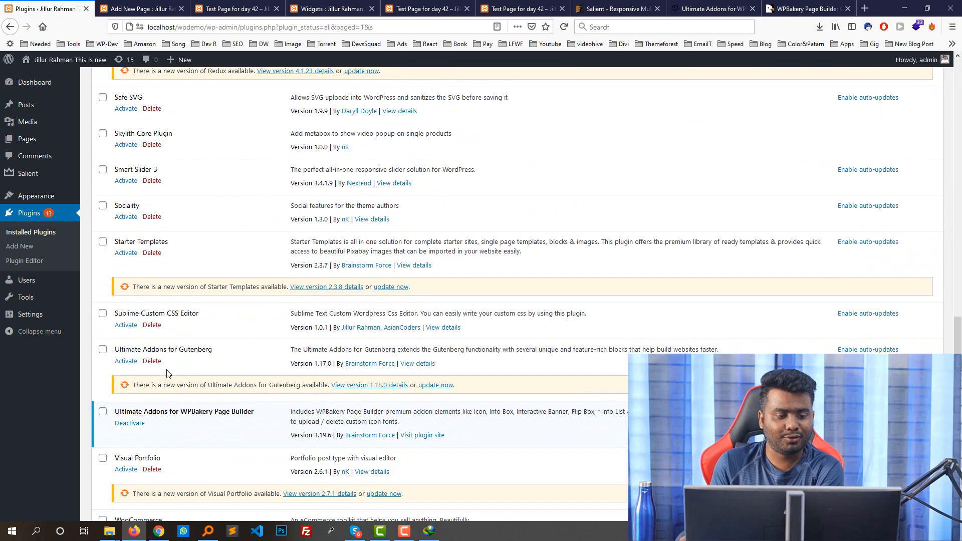
scroll(160, 390, down, 2)
scroll(105, 231, up, 20)
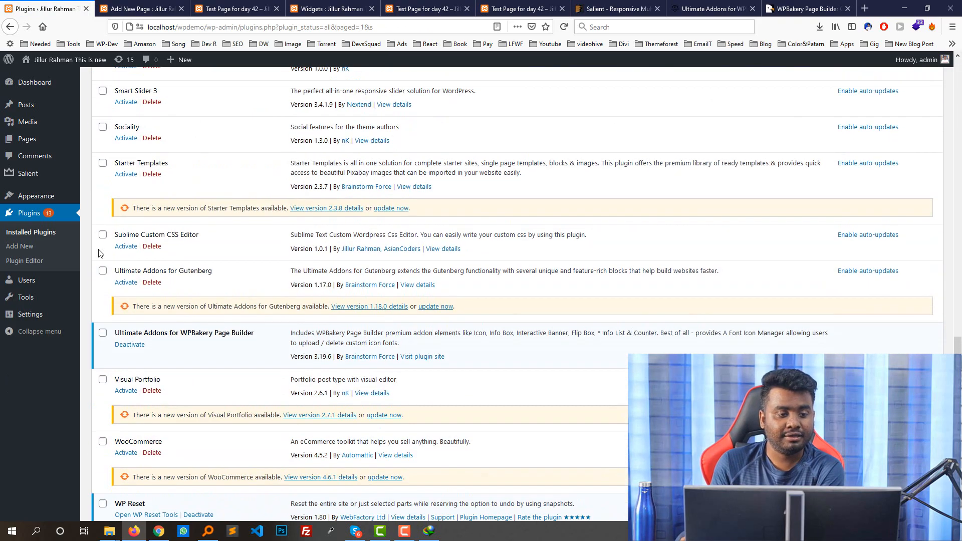
scroll(105, 230, up, 5)
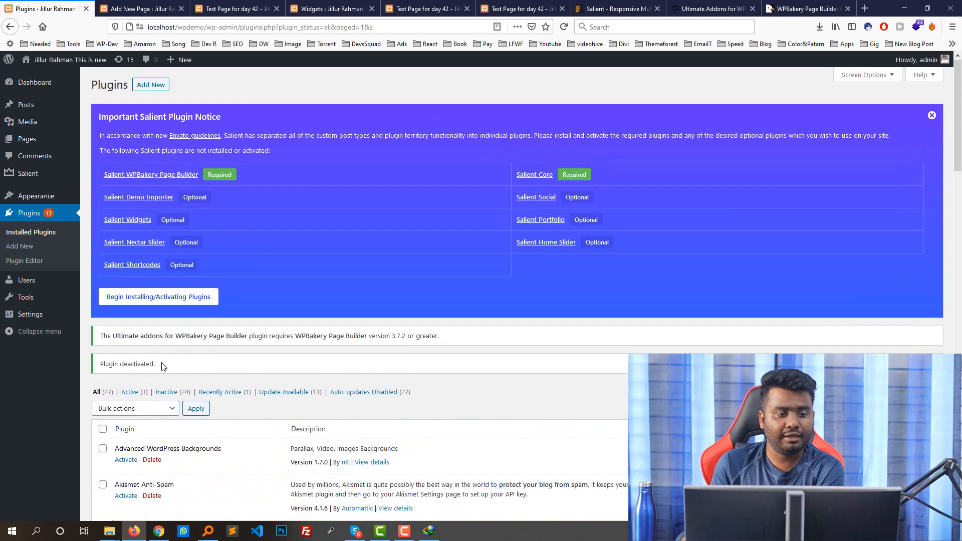
click(163, 303)
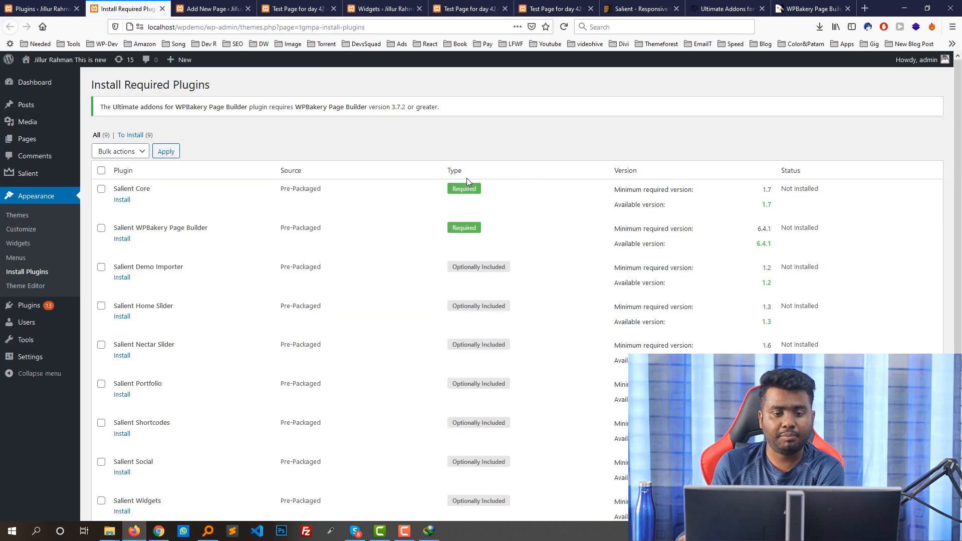
Examine the required and optional Salient plugins, focusing on the Salient WPBakery Page Builder entry.
scroll(464, 175, down, 2)
scroll(225, 236, up, 2)
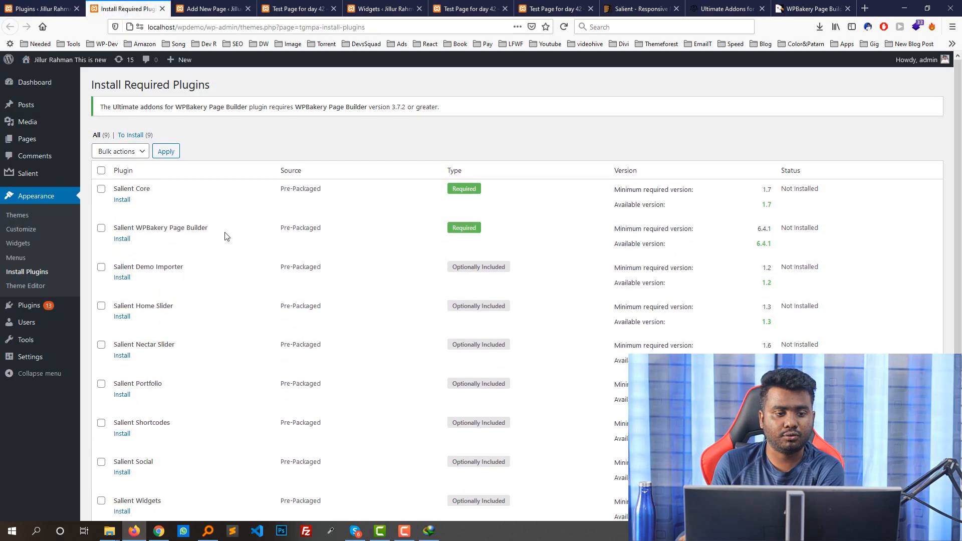
drag(142, 228, 209, 231)
triple_click(144, 228)
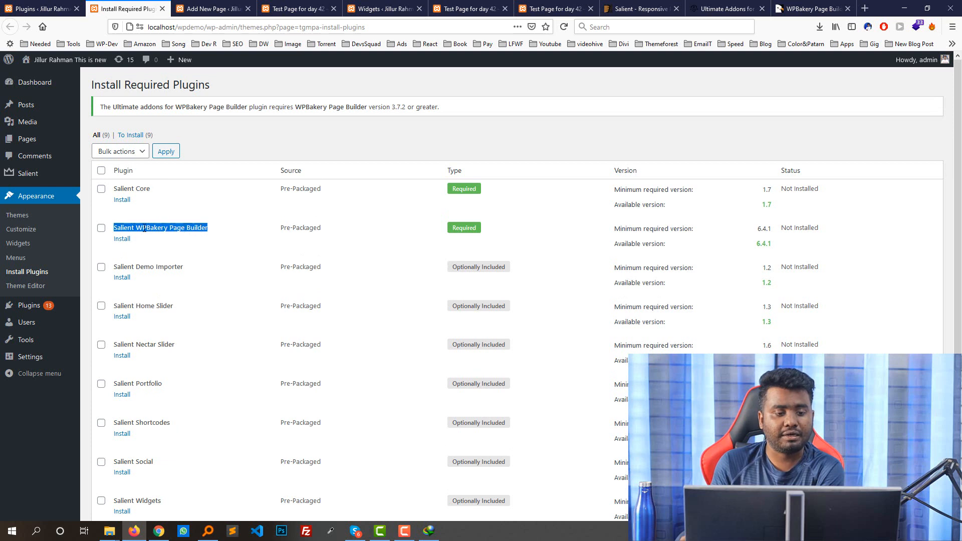
click(125, 223)
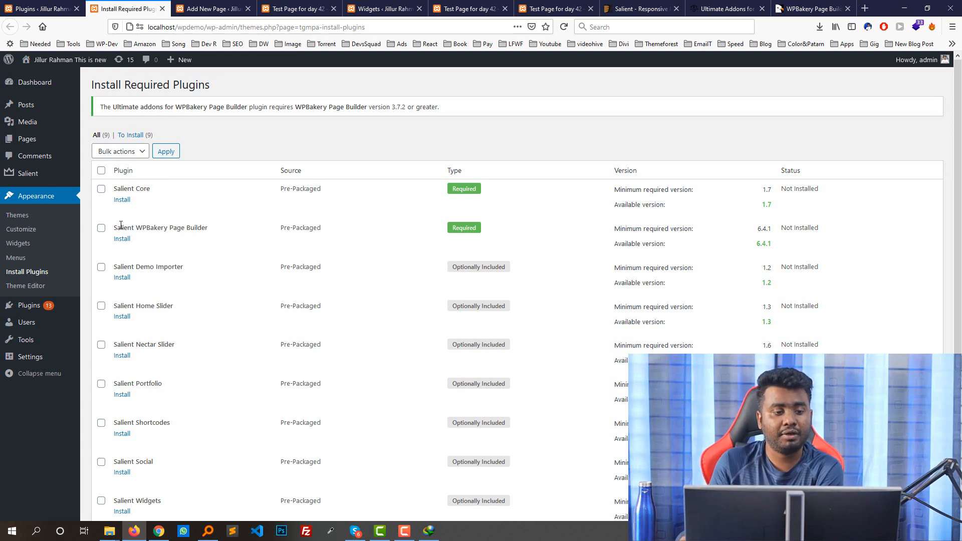
triple_click(121, 225)
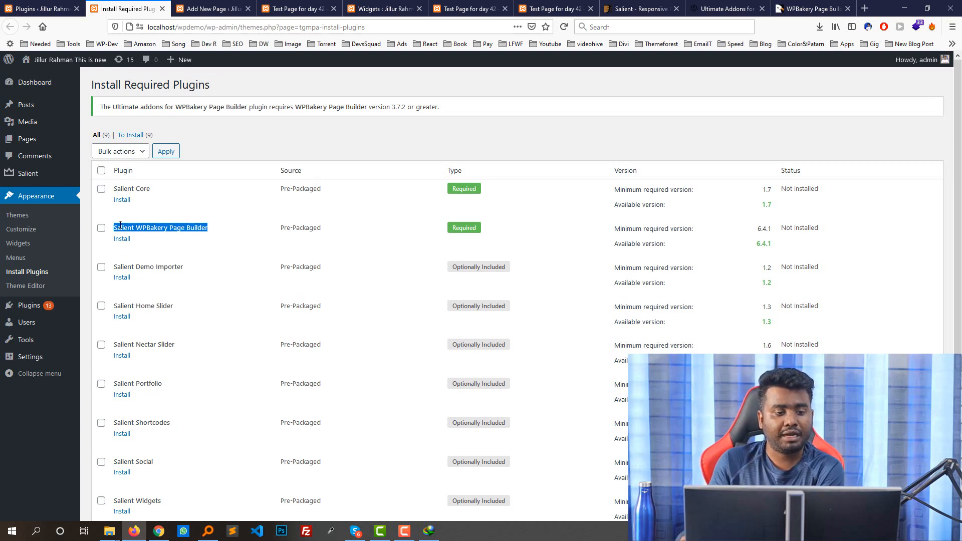
click(185, 240)
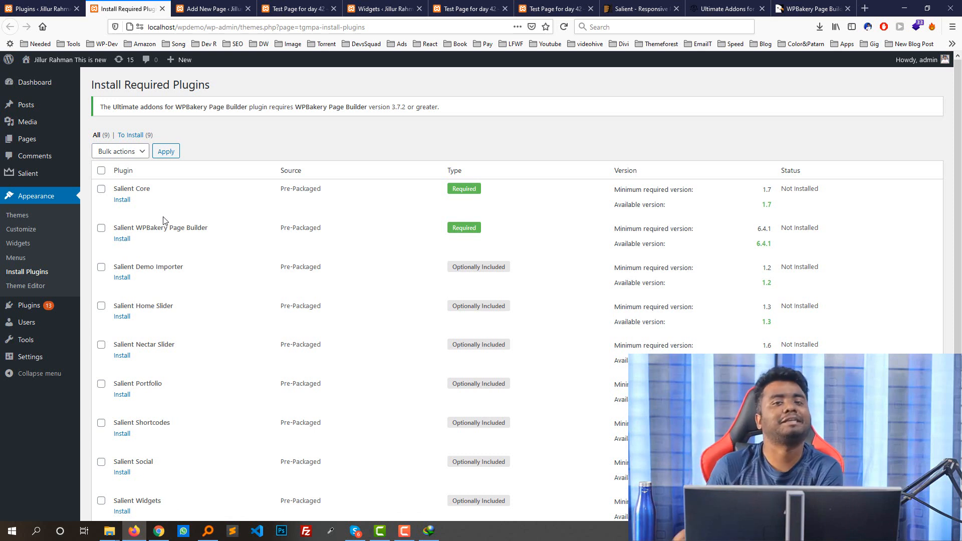
Bulk-install all the required and optional Salient plugins, then check the installation report down to its end.
click(101, 171)
scroll(138, 205, down, 3)
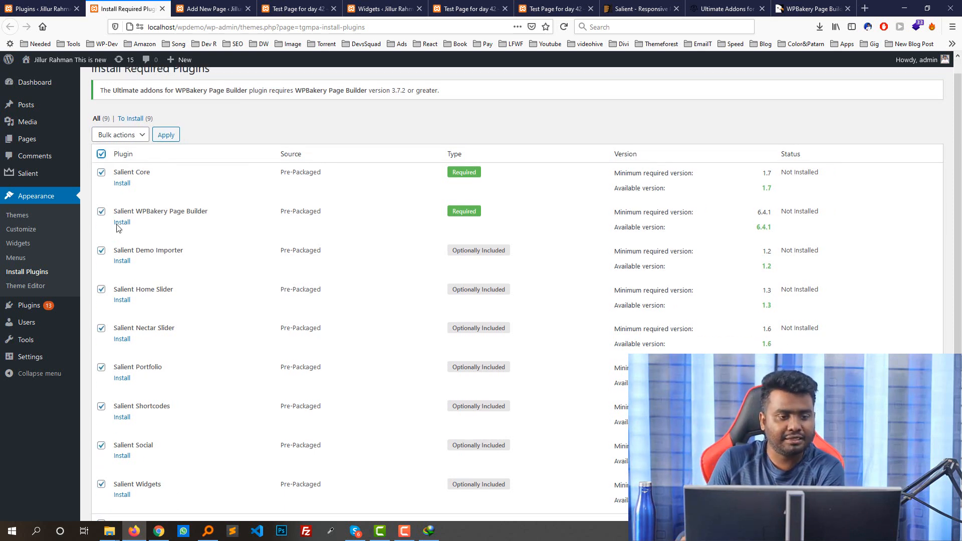
click(128, 477)
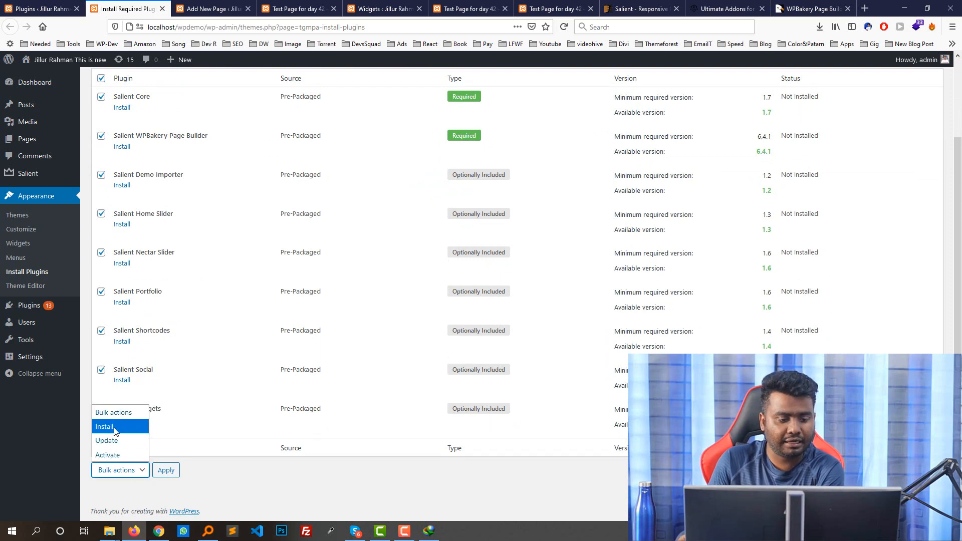
click(114, 430)
click(166, 470)
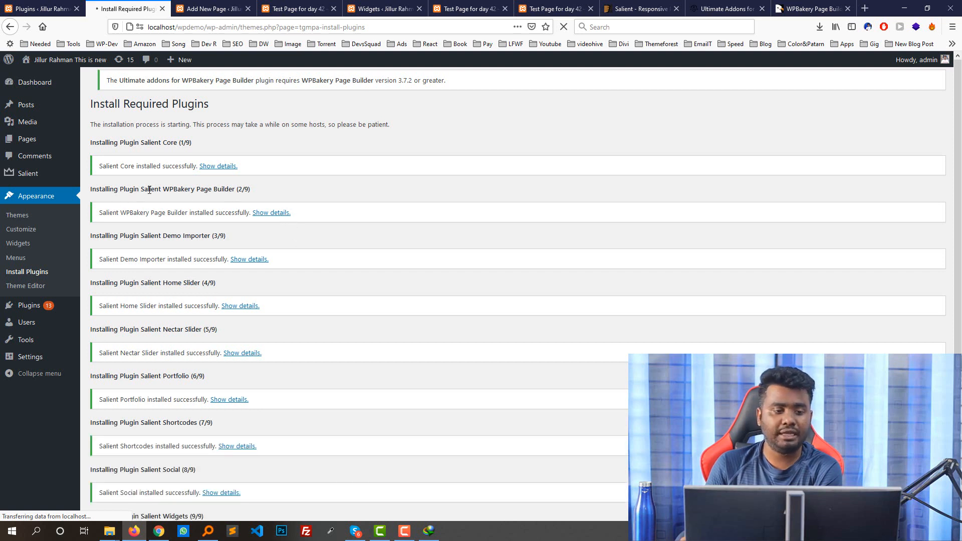
drag(142, 186, 237, 188)
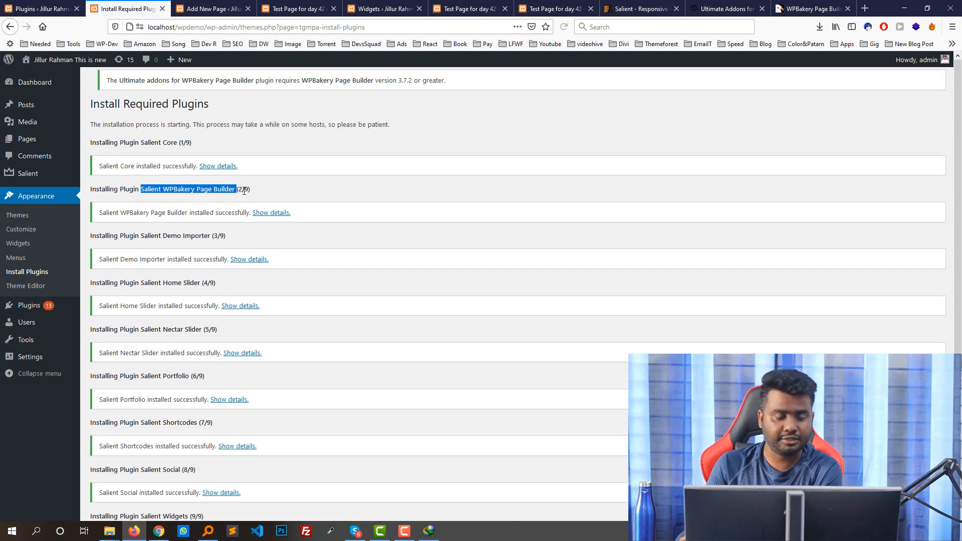
scroll(245, 198, down, 2)
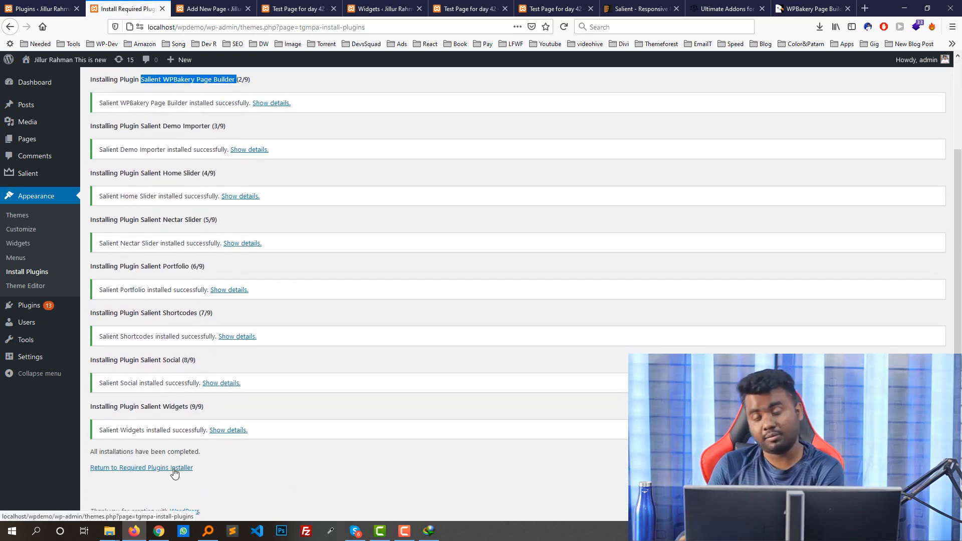
Return to the required plugins installer and bulk-activate all the installed Salient plugins.
click(172, 471)
scroll(238, 151, up, 2)
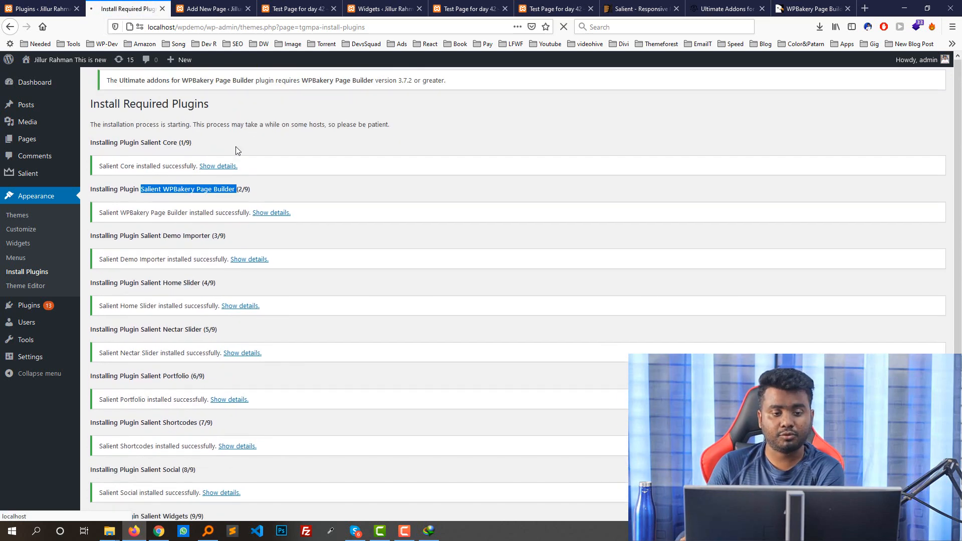
scroll(215, 217, down, 2)
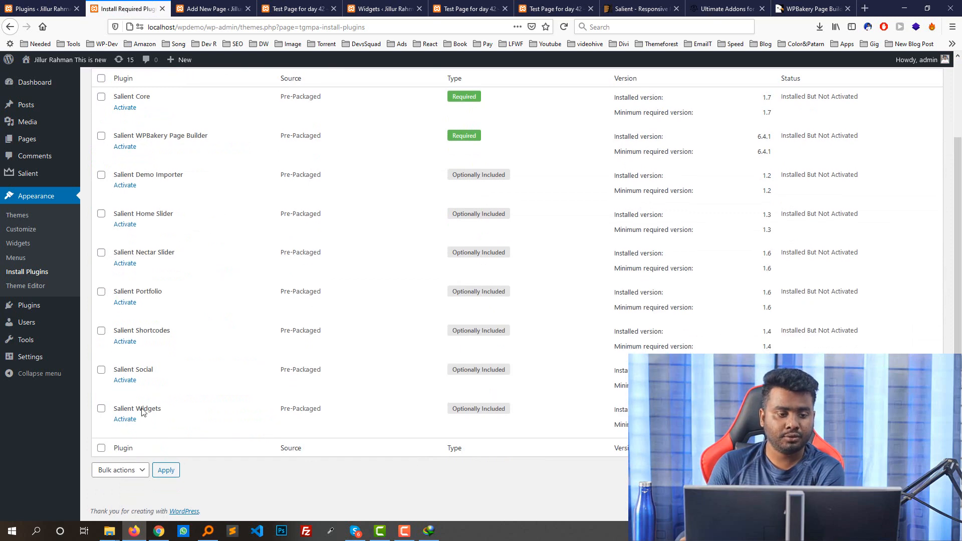
click(102, 446)
click(116, 469)
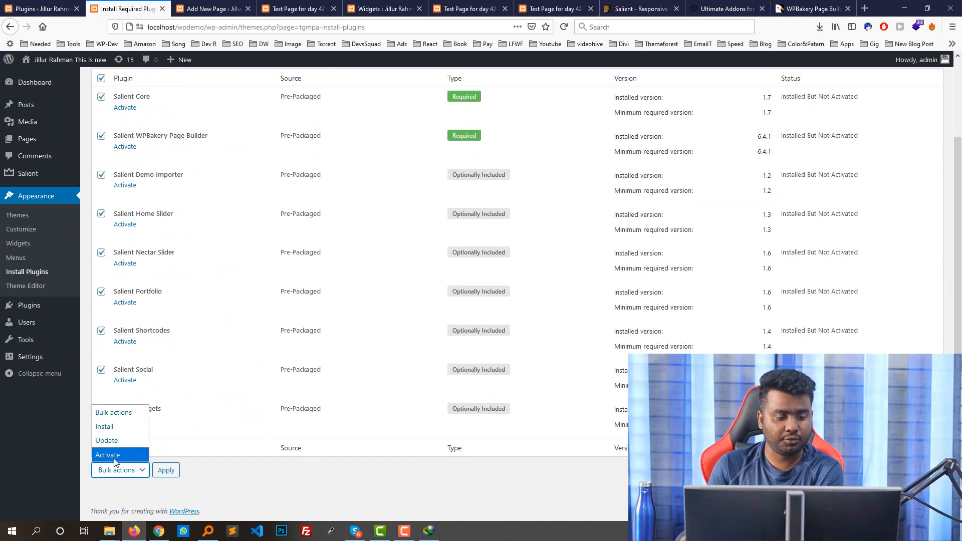
click(111, 453)
click(165, 470)
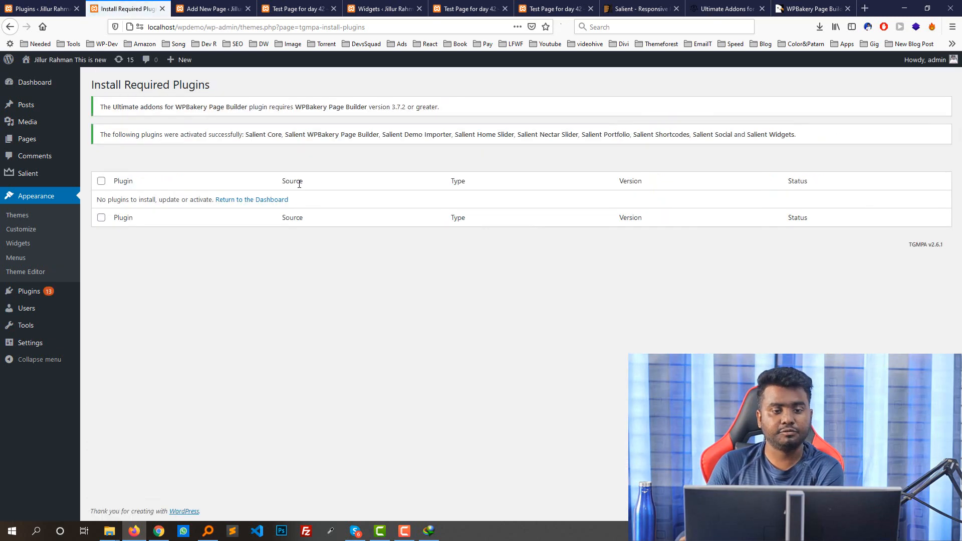
Return to the dashboard and look over the Portfolio, Home Slider and Nectar Slider entries in the admin menu.
click(260, 200)
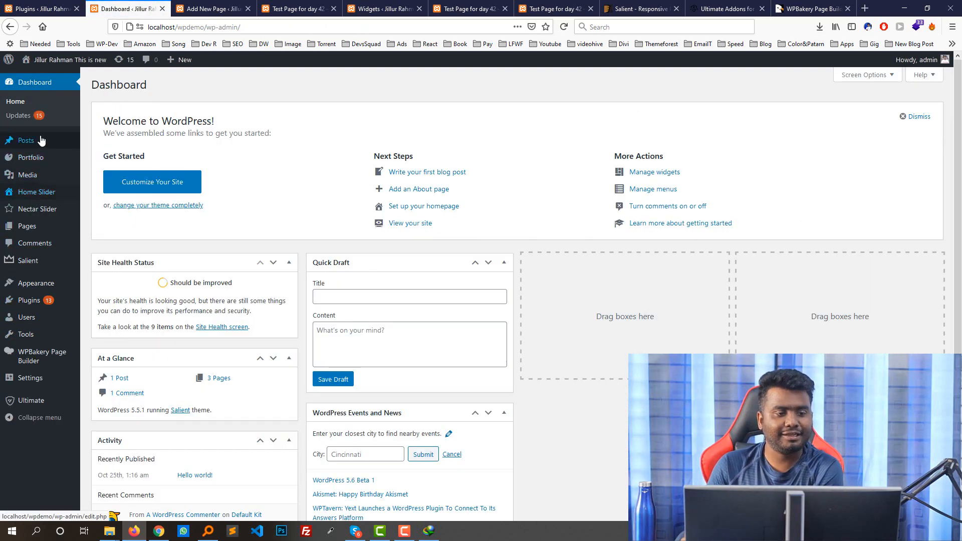
mouse_move(44, 143)
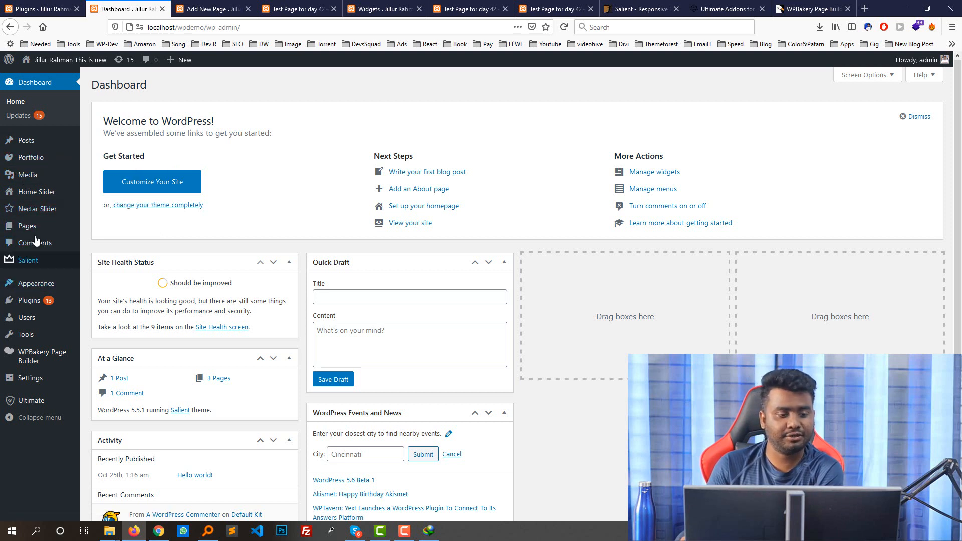
mouse_move(52, 159)
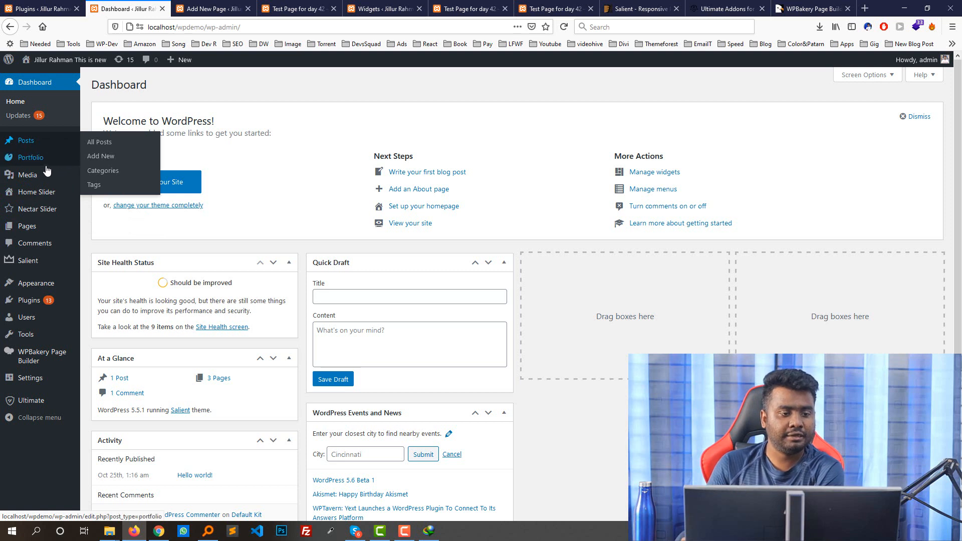
mouse_move(23, 197)
mouse_move(43, 213)
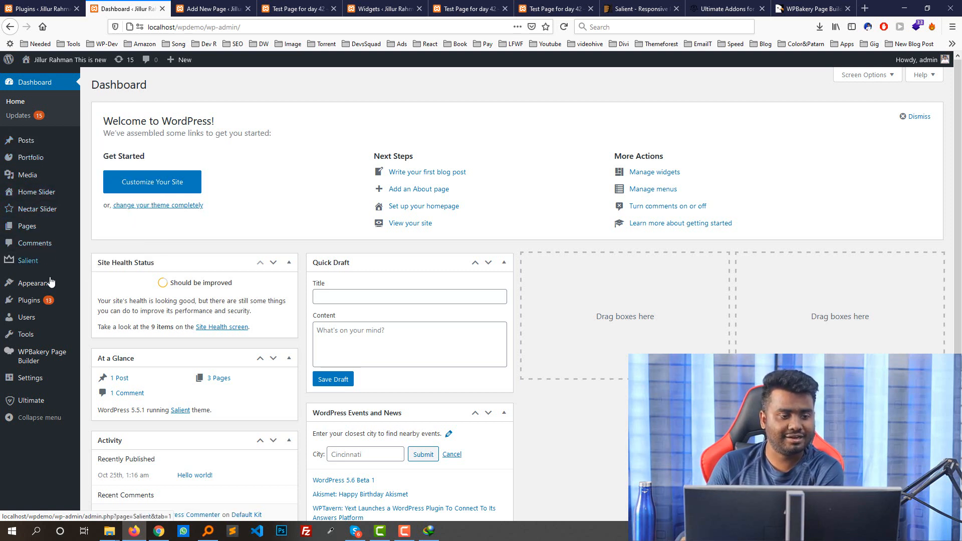
Open Salient's demo importer and import the Old-School-All-Purpose demo with its demo content, theme option settings and widgets.
mouse_move(41, 261)
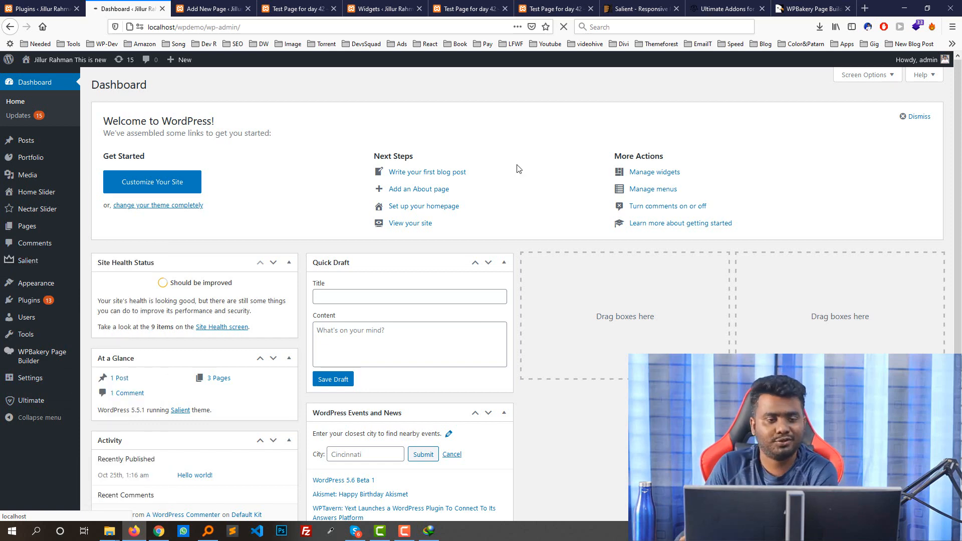
scroll(395, 186, down, 15)
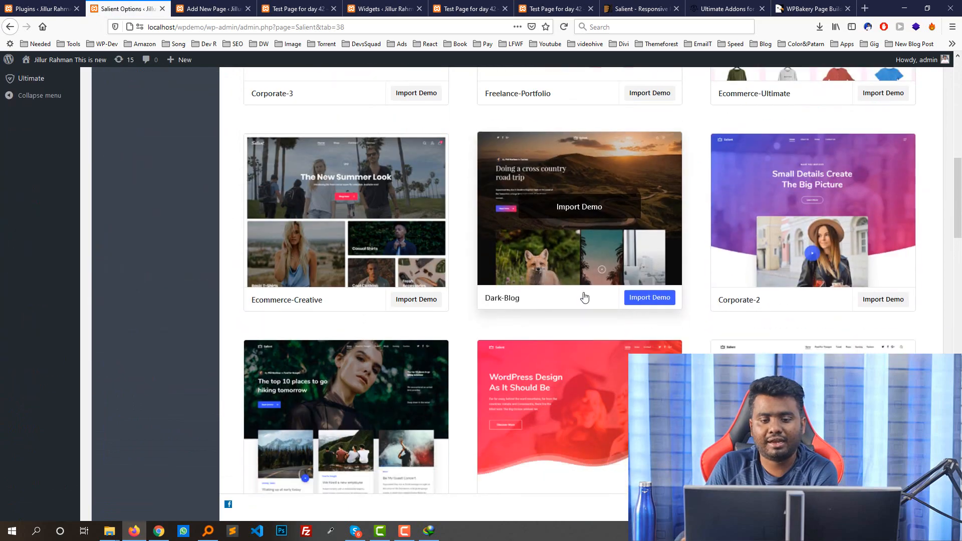
scroll(758, 301, down, 15)
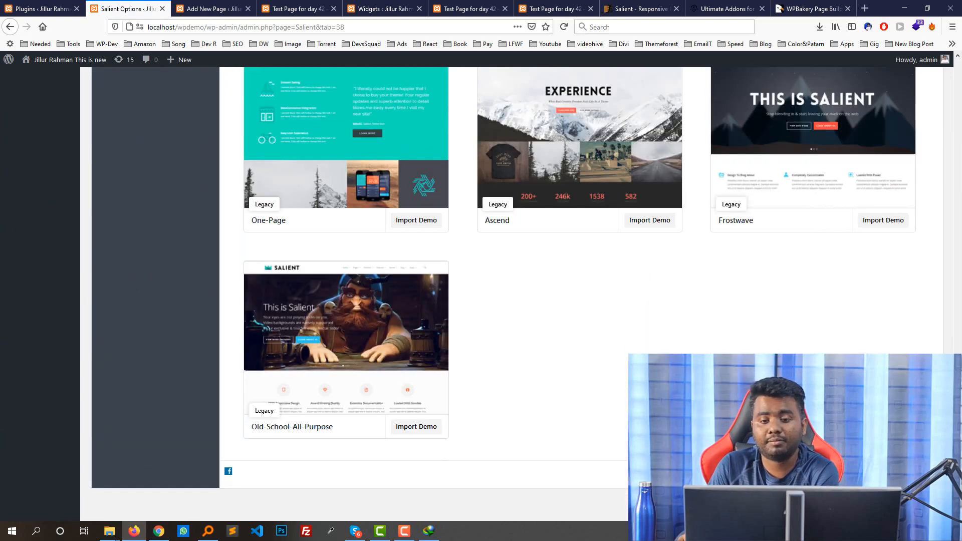
scroll(831, 280, down, 2)
scroll(420, 414, up, 2)
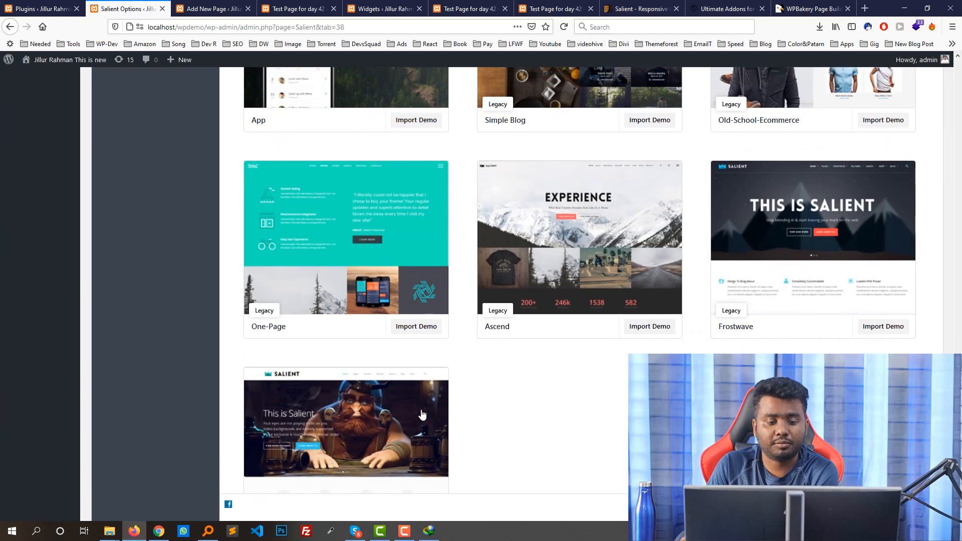
scroll(371, 363, down, 4)
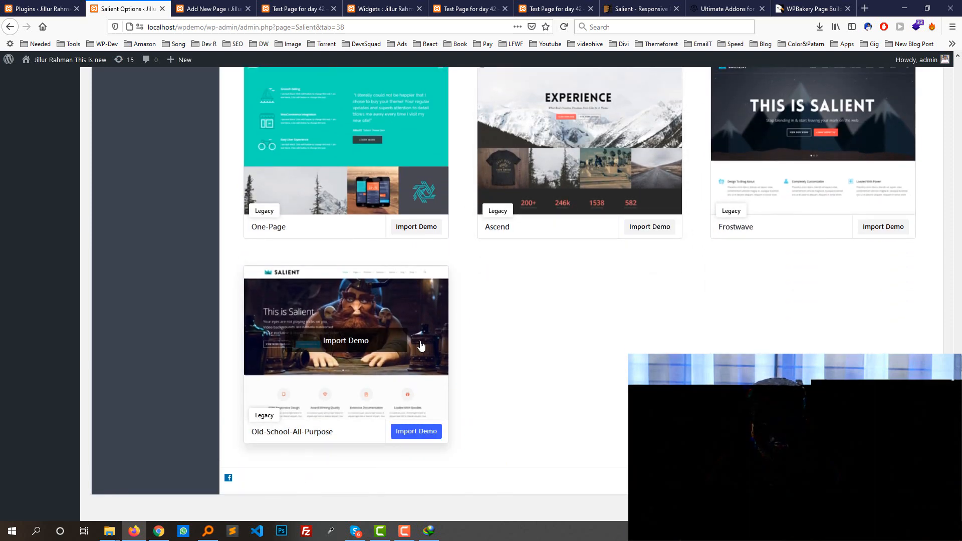
click(416, 435)
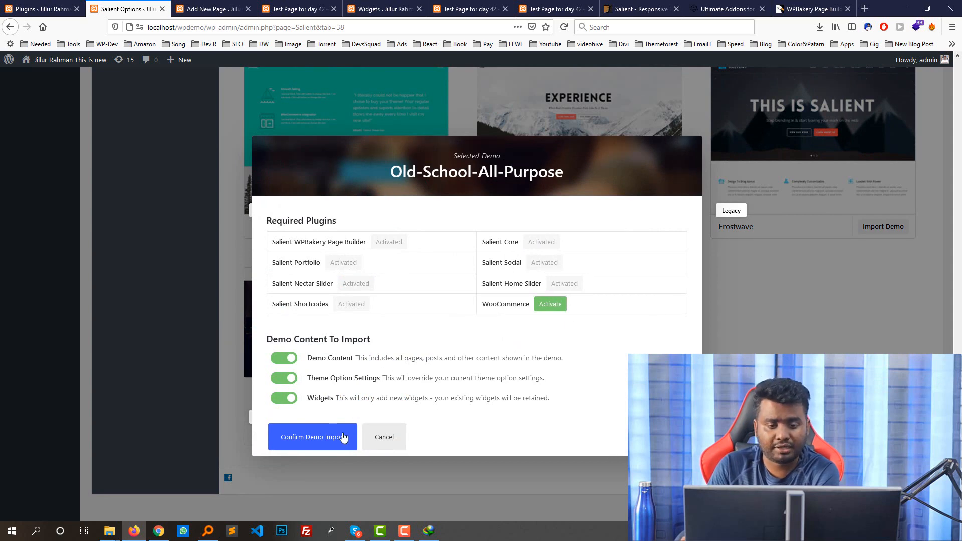
click(317, 438)
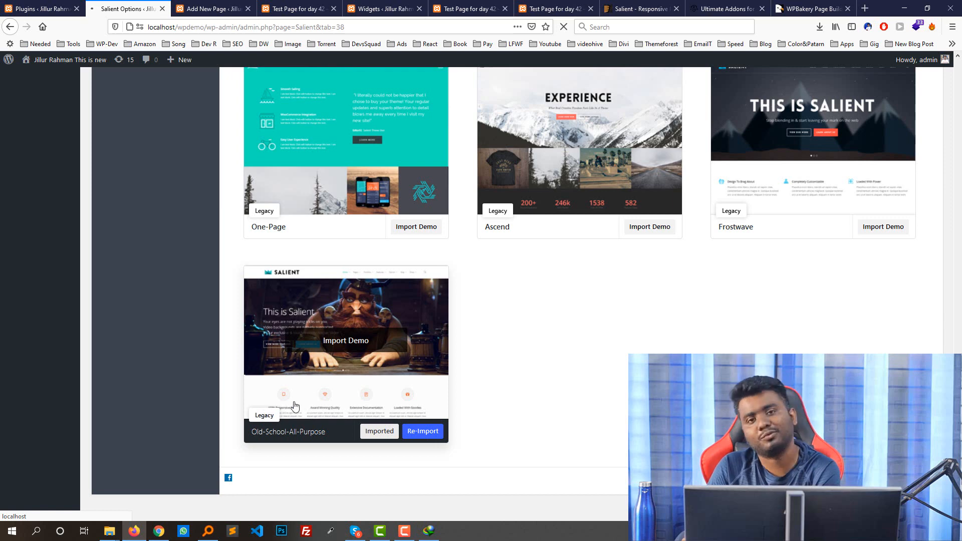
Open the site's front end in a new tab and look through the imported home page from header to footer.
scroll(501, 346, up, 4)
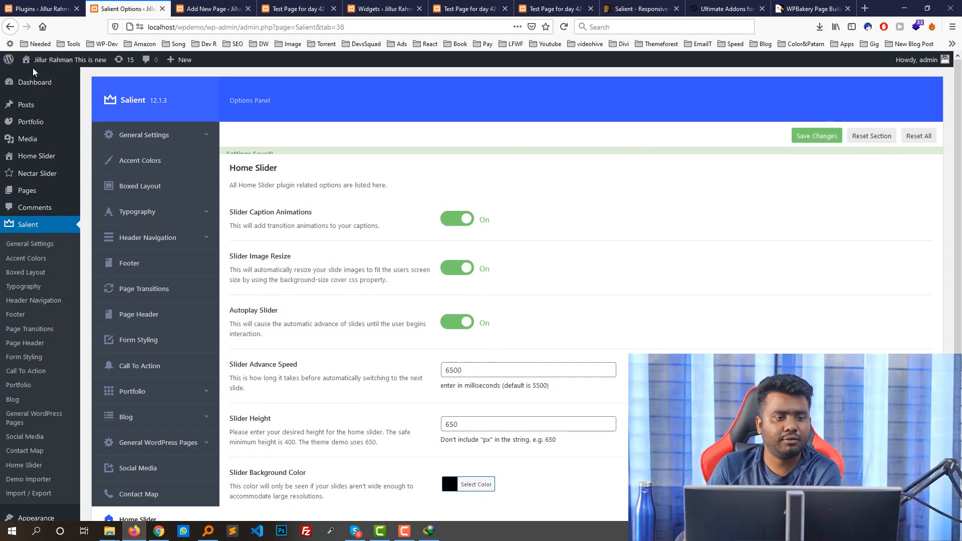
mouse_move(50, 60)
right_click(25, 79)
click(55, 85)
click(193, 8)
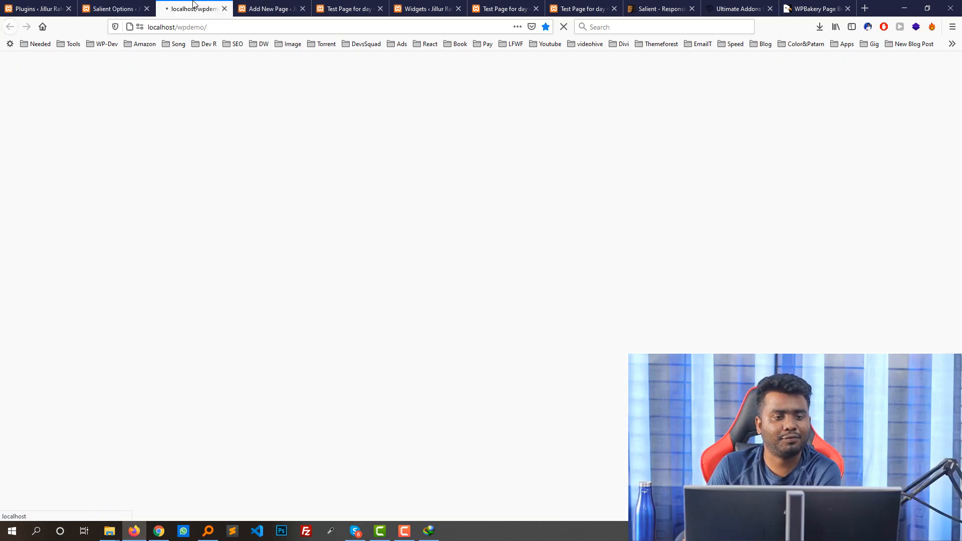
scroll(352, 321, down, 5)
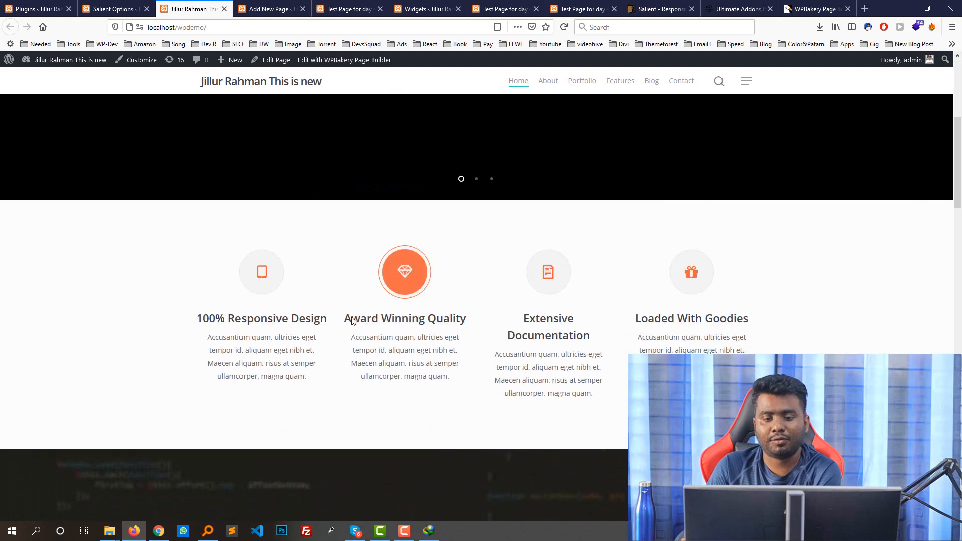
scroll(352, 321, down, 20)
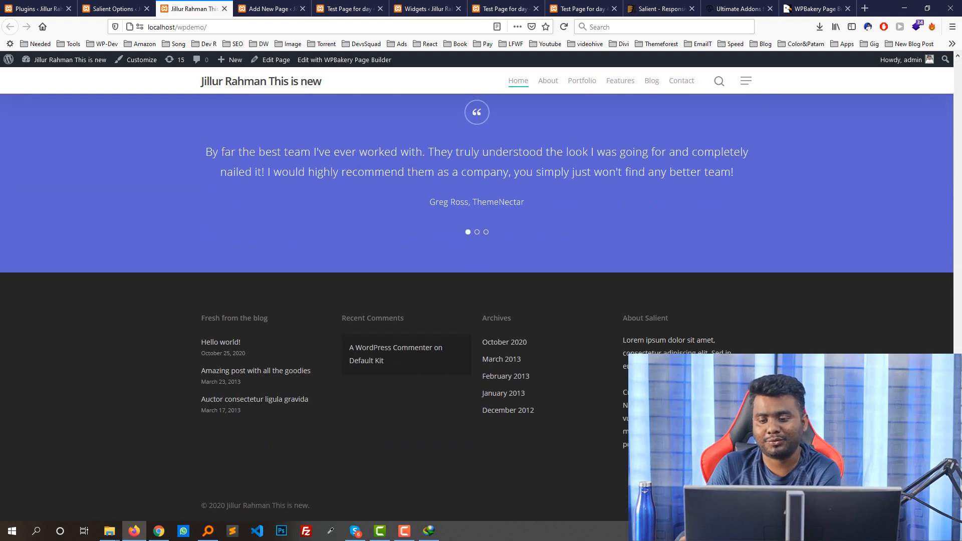
drag(957, 466, 957, 102)
scroll(560, 206, down, 5)
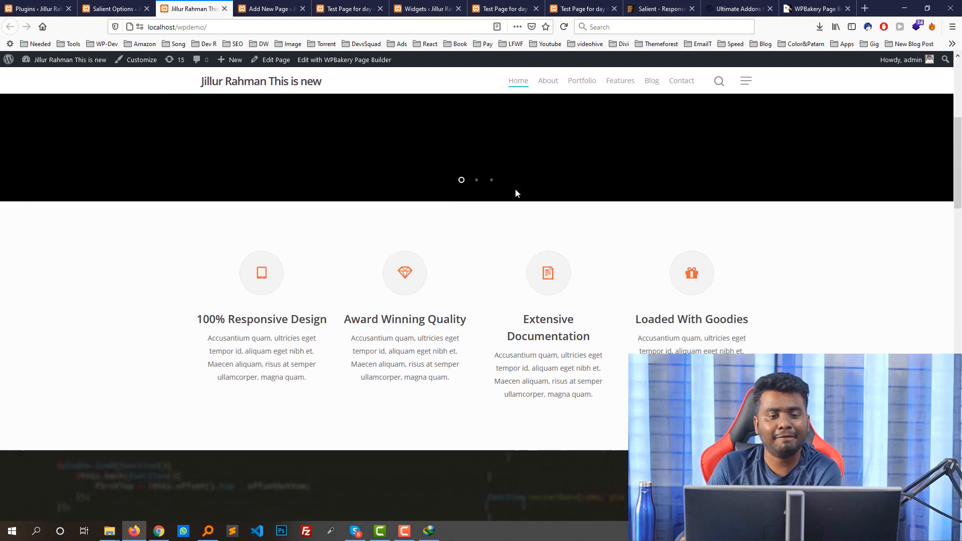
scroll(515, 193, up, 5)
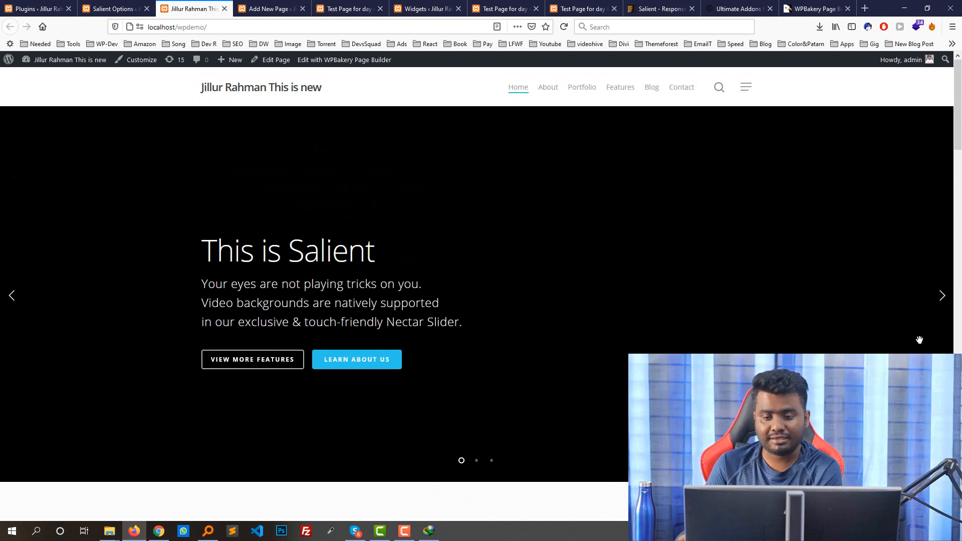
Advance the home page slider to its third slide and examine the feature sections below it.
click(943, 296)
click(941, 301)
scroll(526, 213, down, 5)
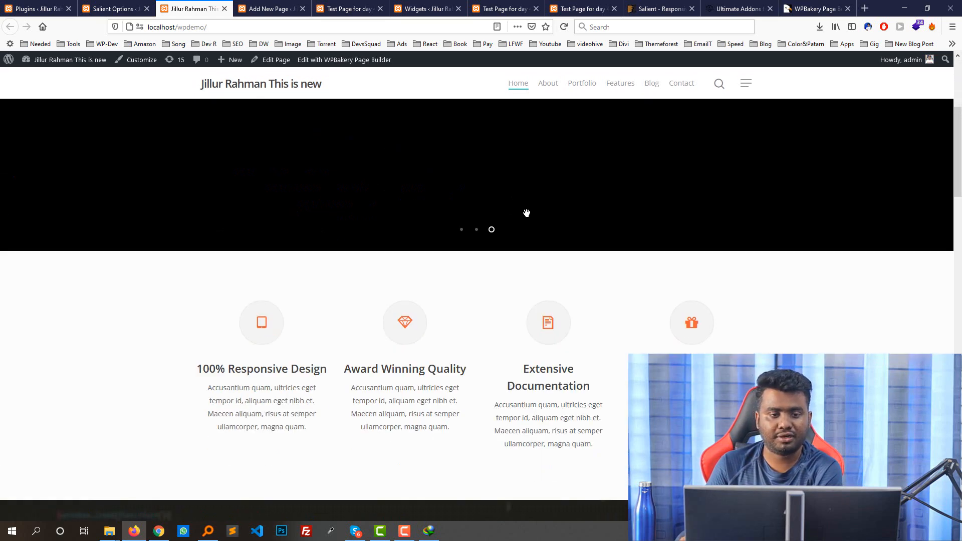
scroll(521, 195, up, 4)
scroll(519, 193, down, 1)
scroll(518, 193, down, 10)
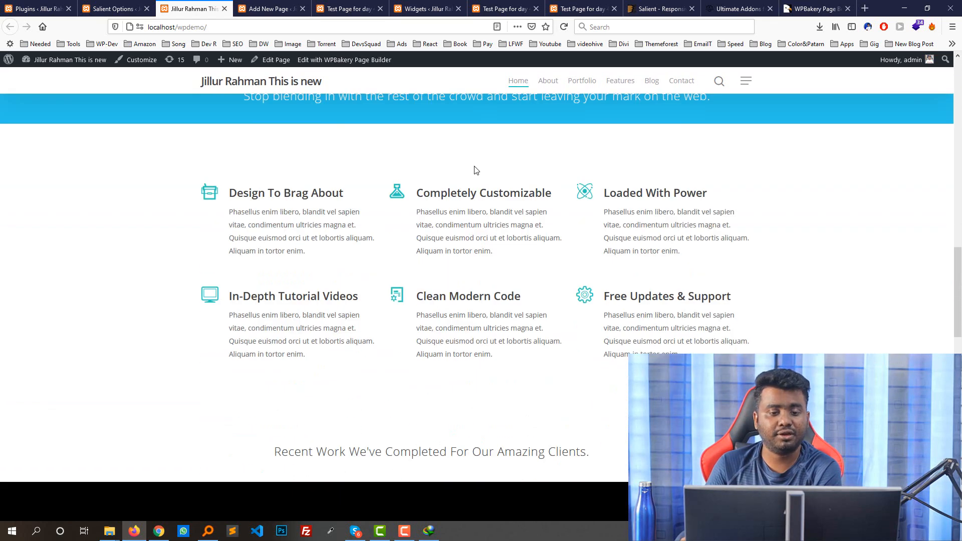
Open a new page from the Salient options admin in a separate tab, title it "Test page page" and publish it.
click(111, 5)
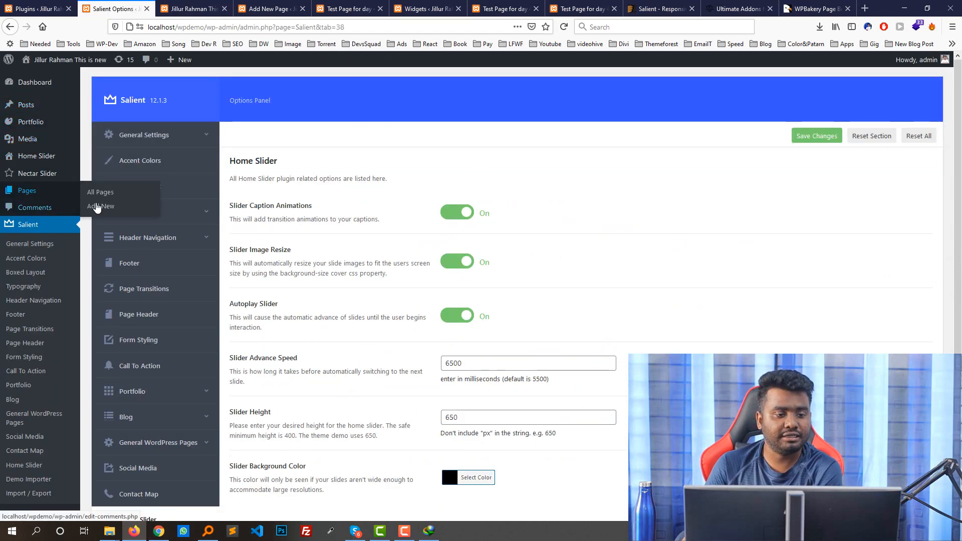
right_click(97, 208)
click(120, 214)
click(181, 4)
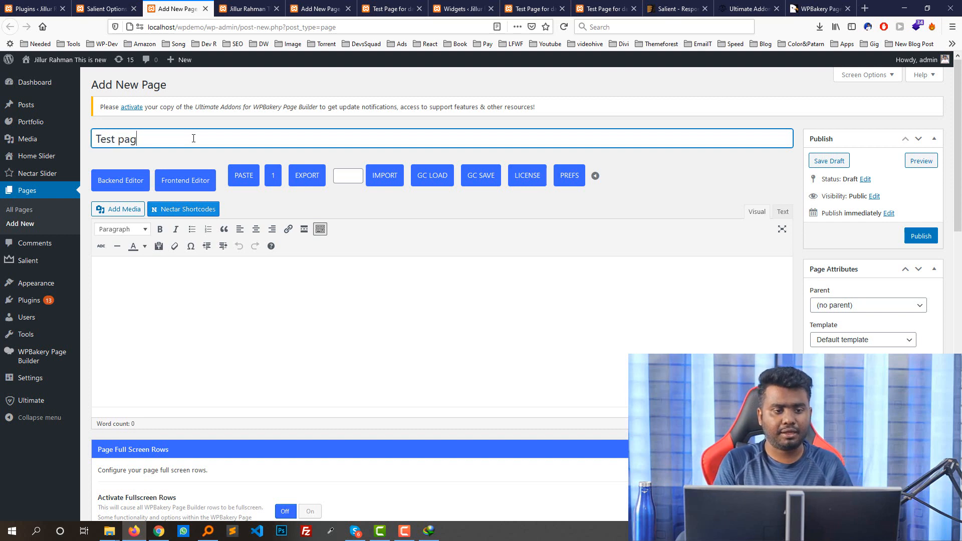
right_click(200, 141)
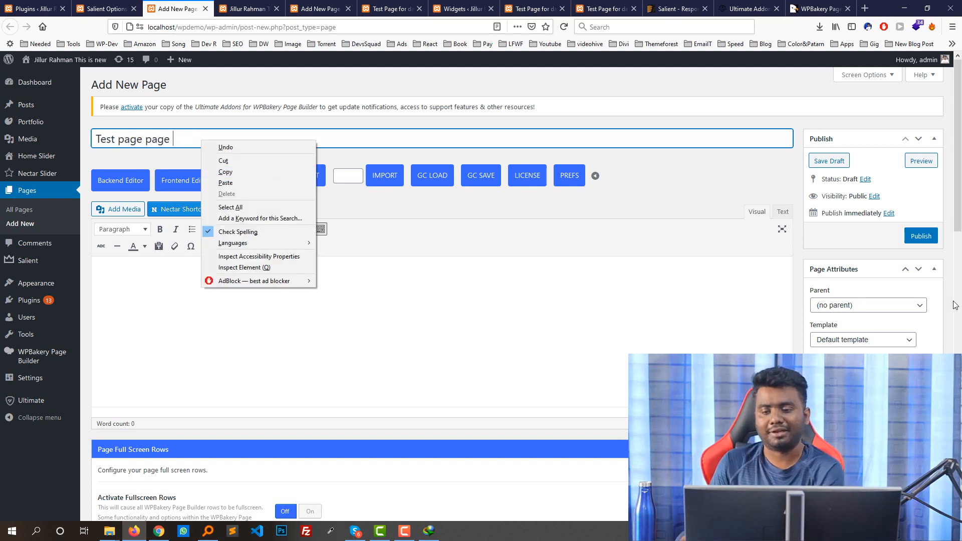
click(917, 251)
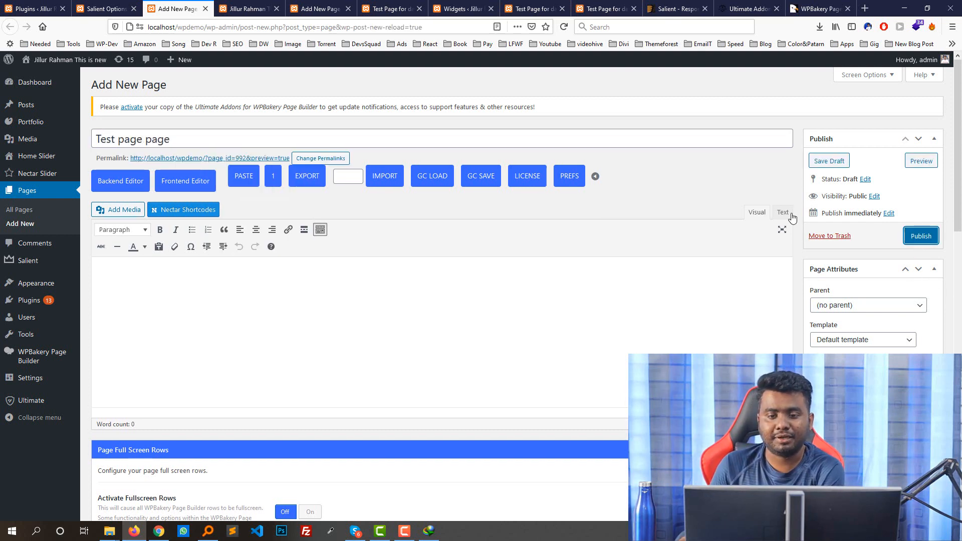
click(935, 237)
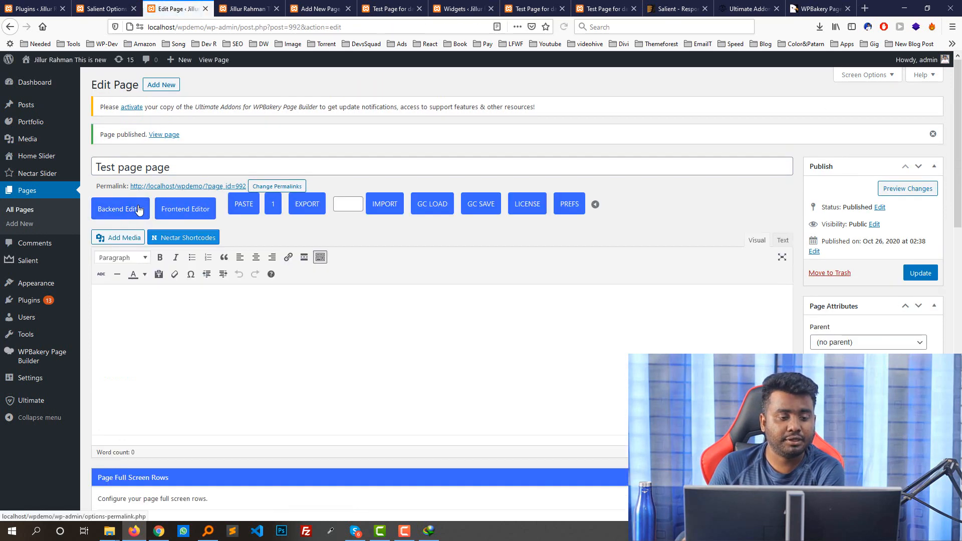
Switch the published test page to the WPBakery backend editor and open the Salient Templates.
click(139, 209)
scroll(251, 255, down, 2)
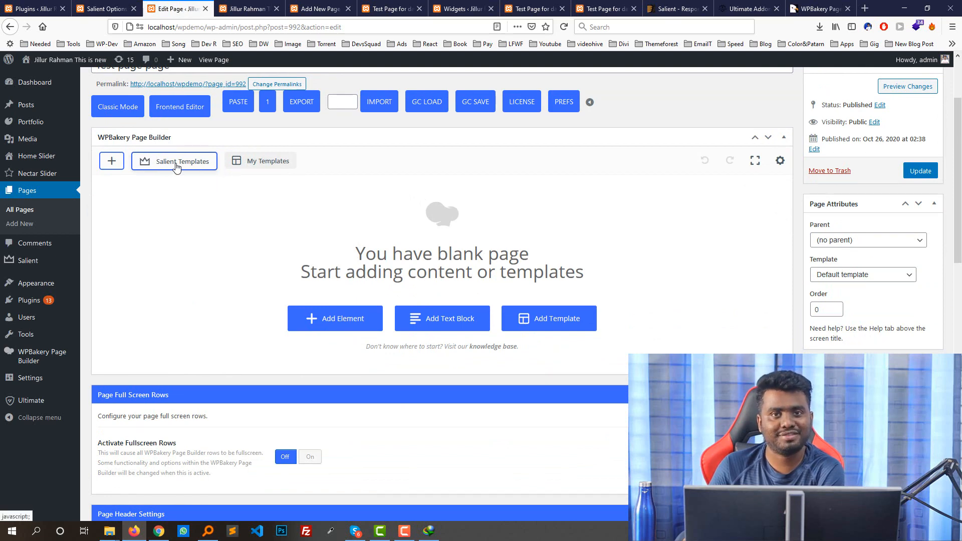
click(163, 161)
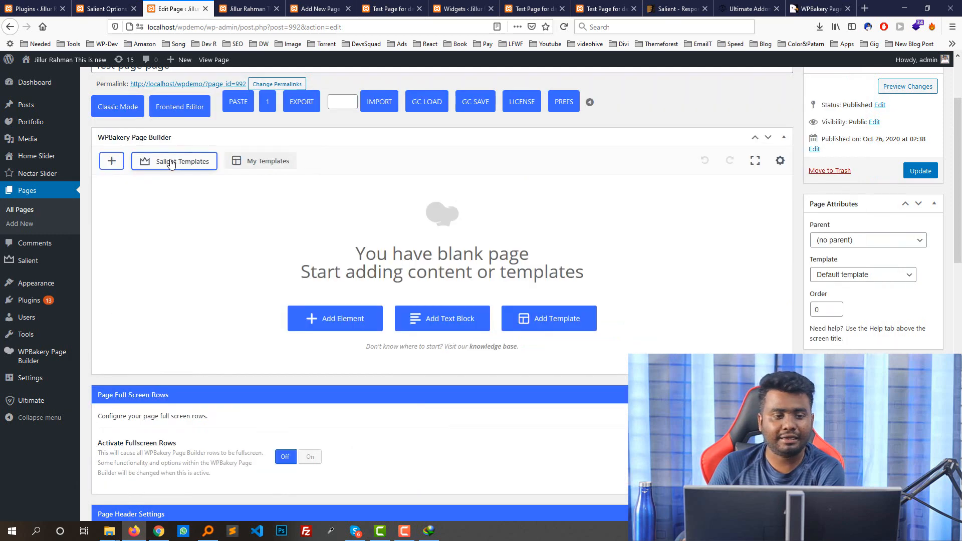
Open the Salient Templates library and browse its Shop, Call To Action and Blog categories.
click(150, 161)
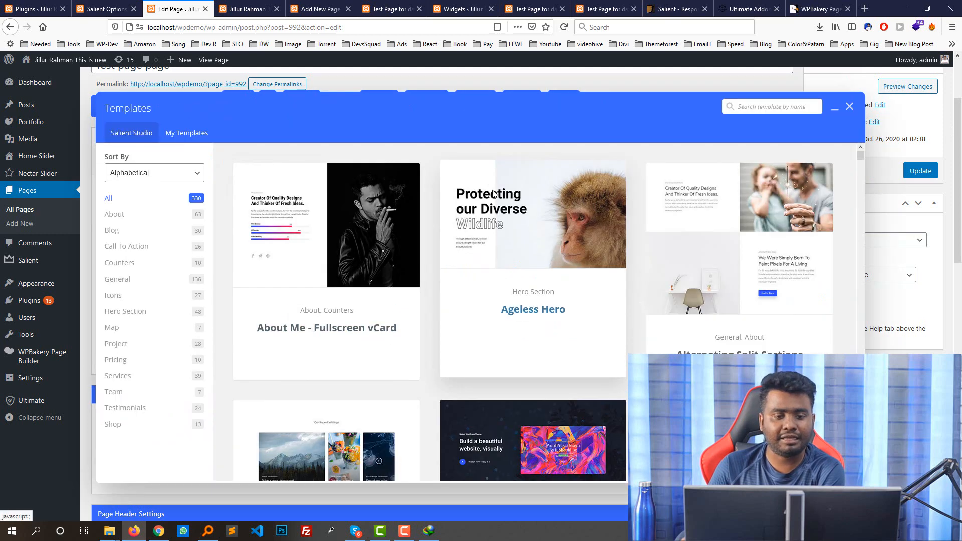
scroll(378, 240, down, 15)
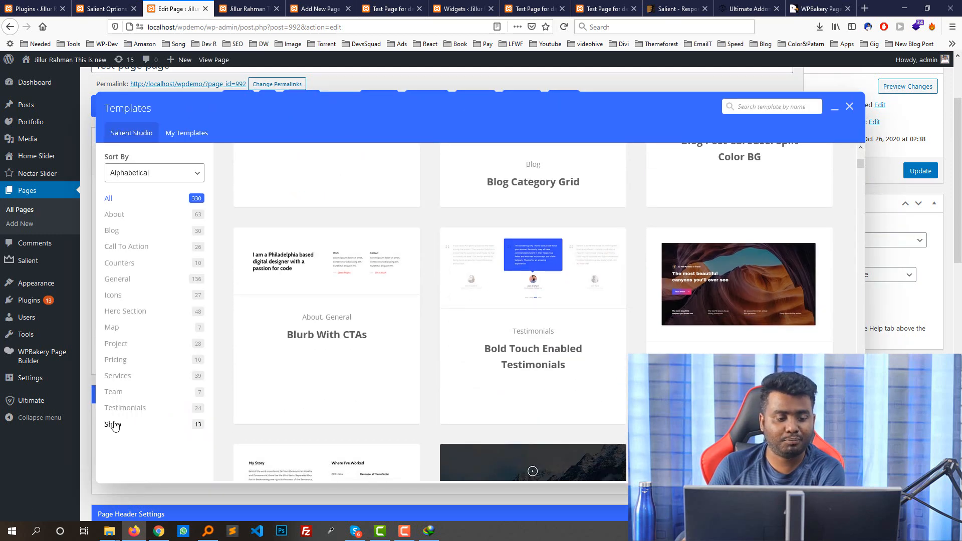
click(112, 425)
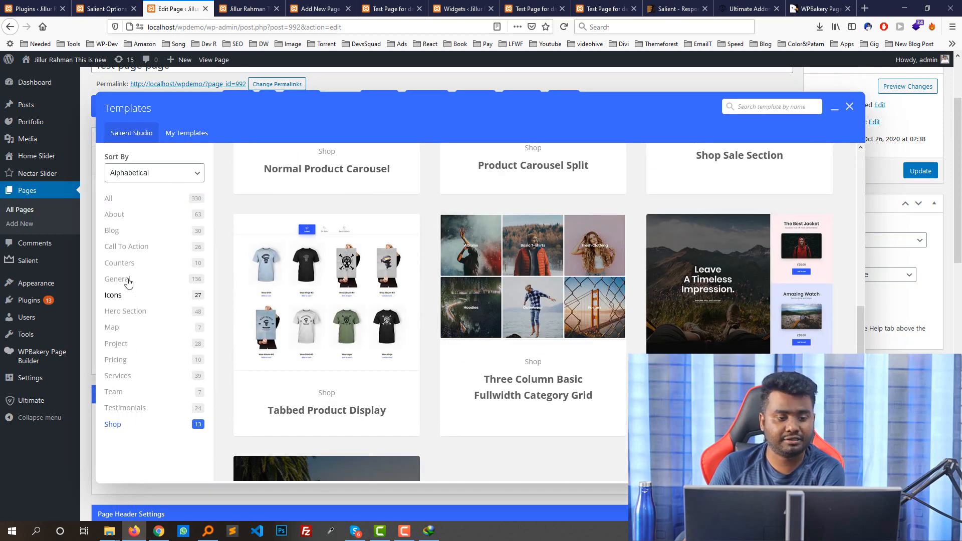
click(126, 246)
click(113, 230)
scroll(532, 268, up, 7)
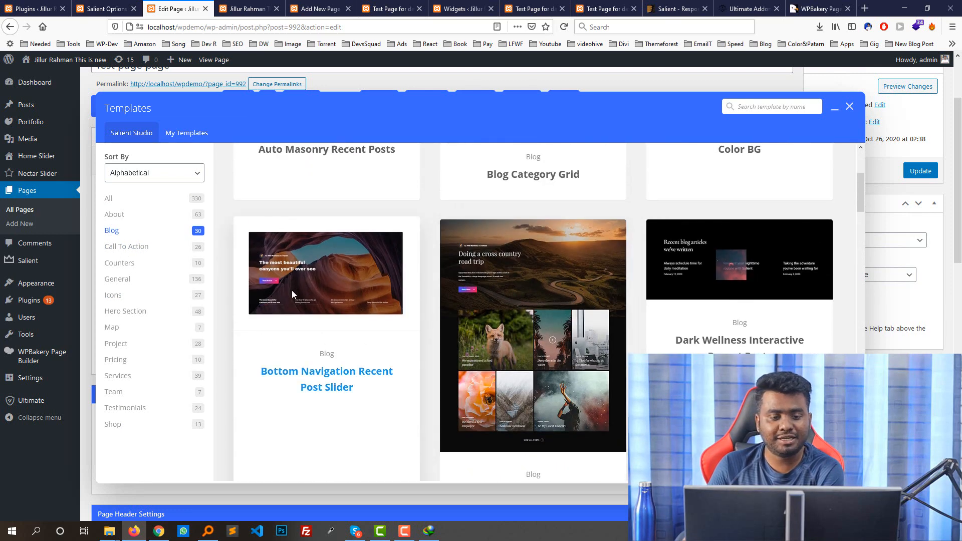
Filter the templates by the About category and insert the Alternating Split Sections template into the page.
click(114, 215)
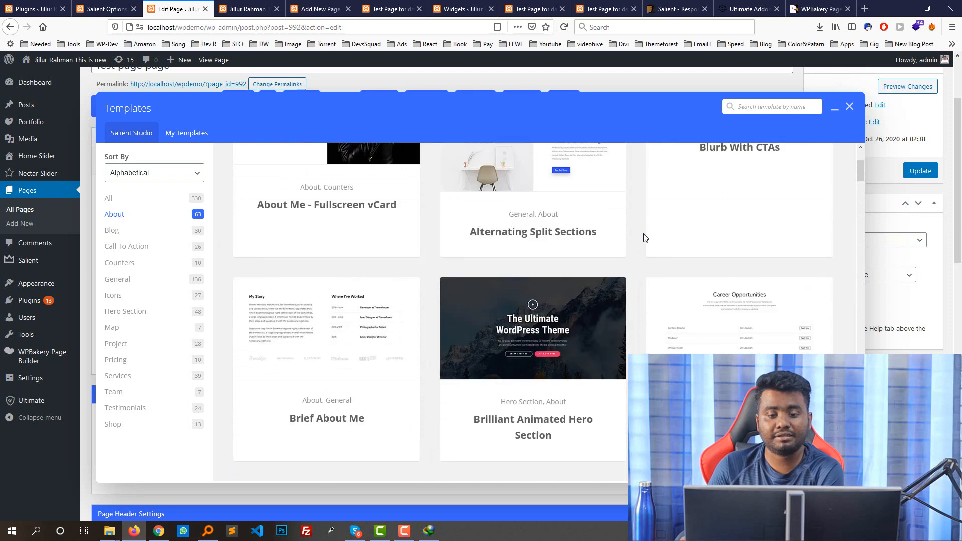
scroll(643, 234, down, 3)
scroll(641, 236, up, 3)
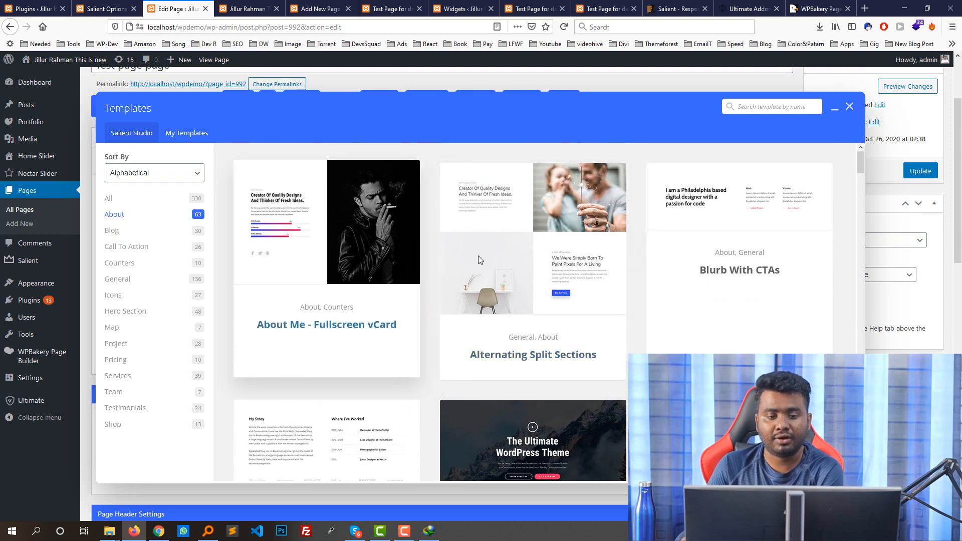
scroll(553, 354, down, 2)
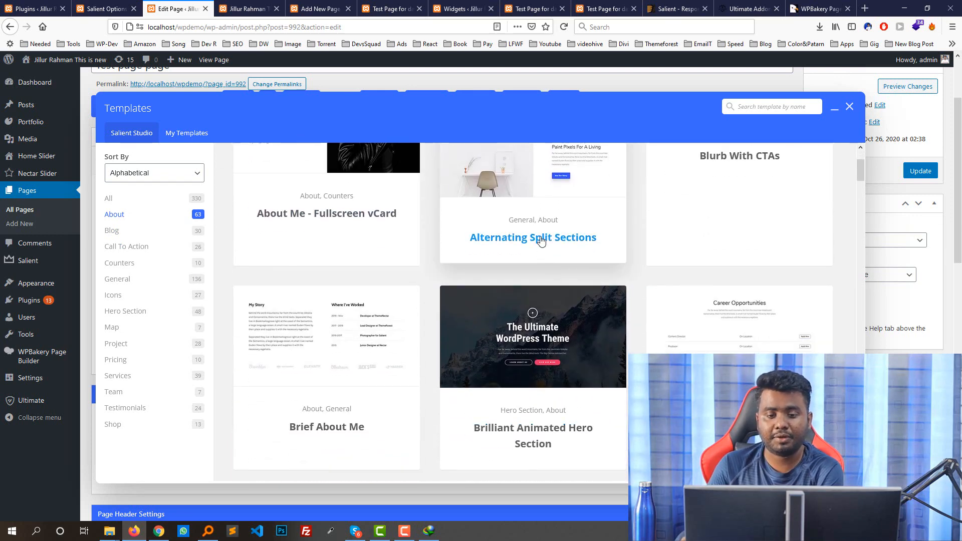
click(541, 241)
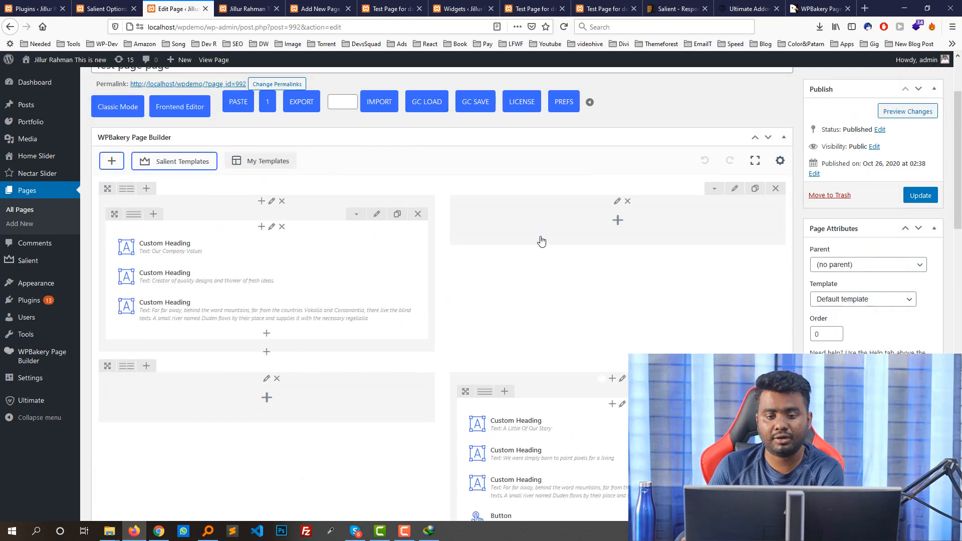
Update the test page, open it in a new tab and look through its split sections on the front end.
scroll(541, 242, up, 7)
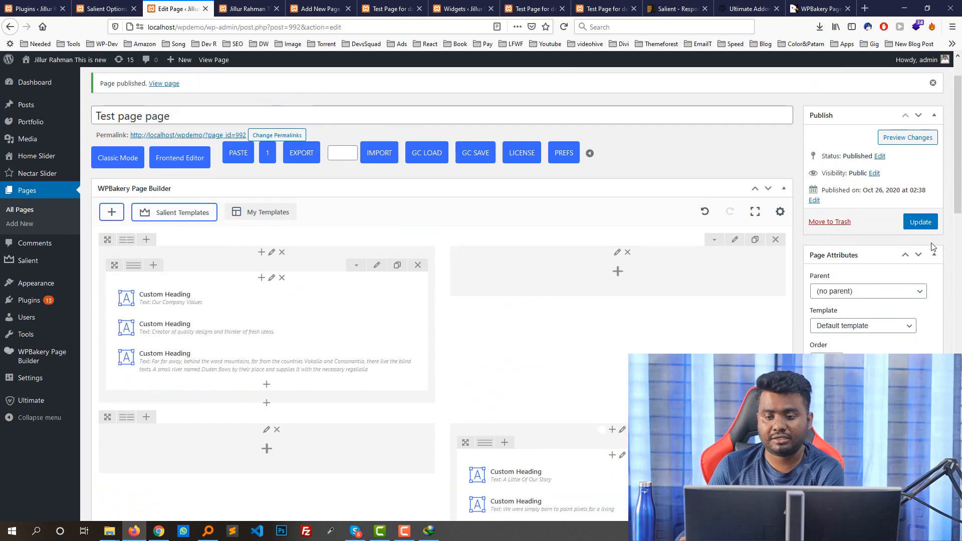
click(918, 227)
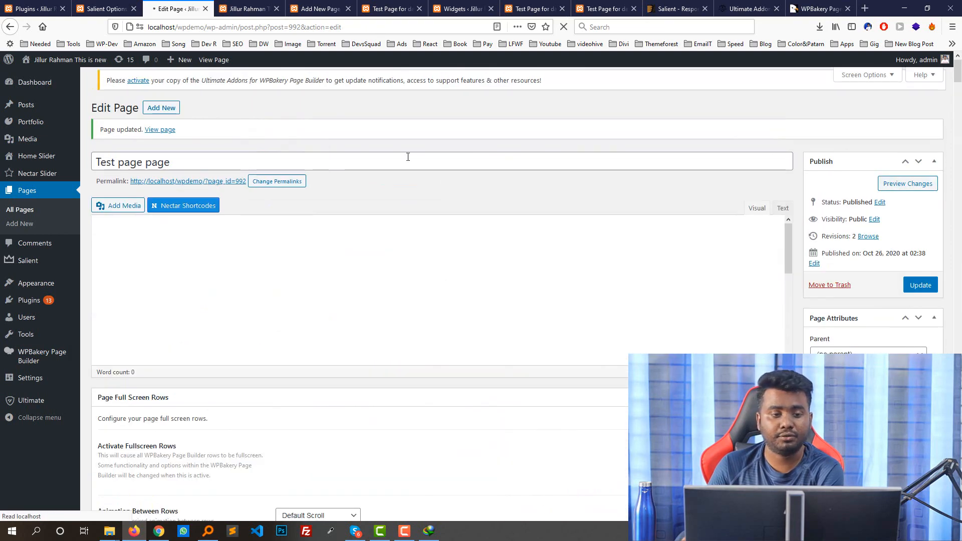
right_click(160, 132)
click(157, 124)
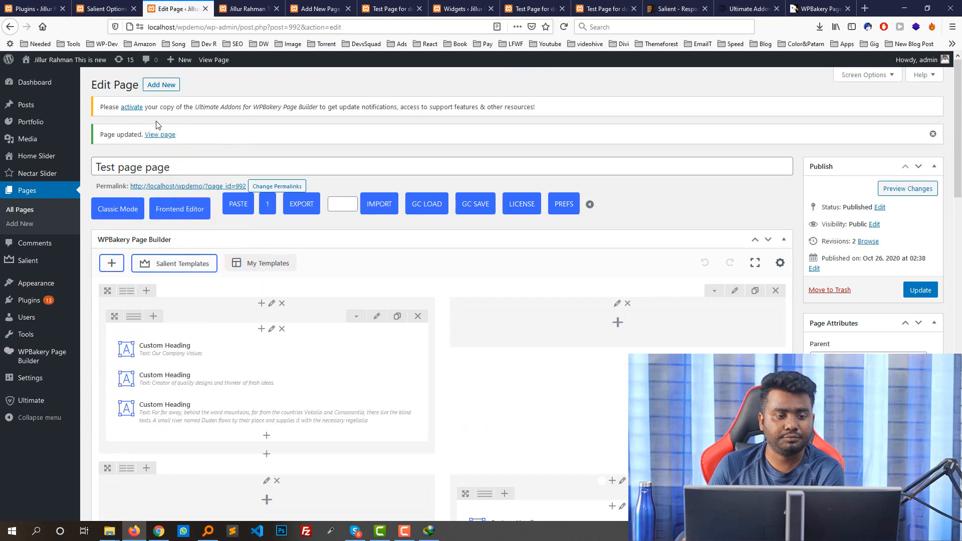
right_click(158, 137)
click(173, 145)
click(241, 6)
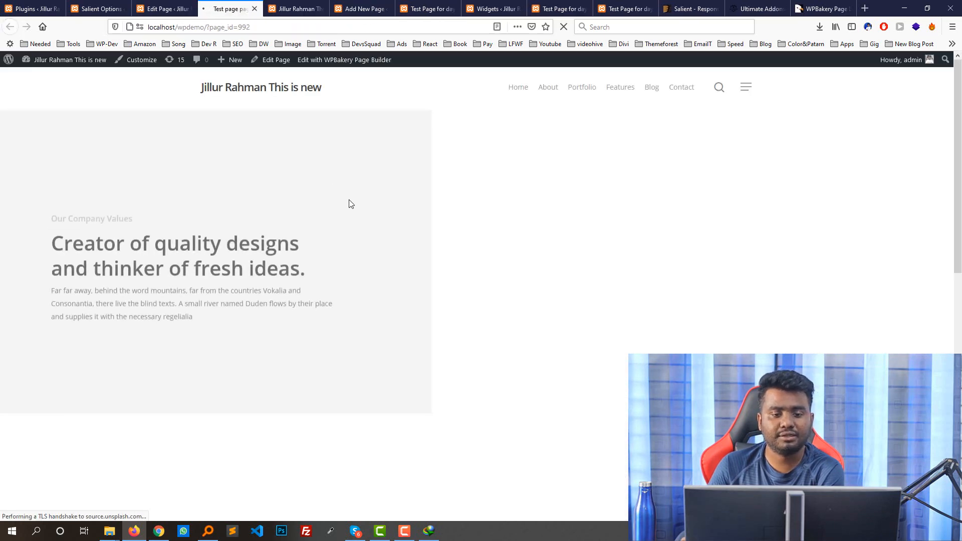
scroll(736, 180, down, 3)
scroll(562, 251, down, 5)
scroll(382, 288, up, 7)
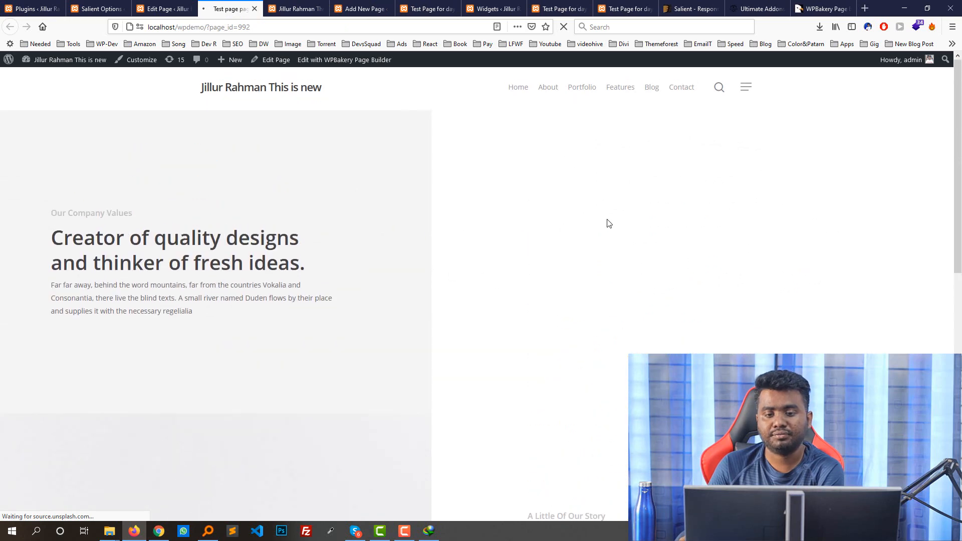
Return to the page editor and delete the Alternating Split Sections row.
click(156, 9)
scroll(345, 260, down, 6)
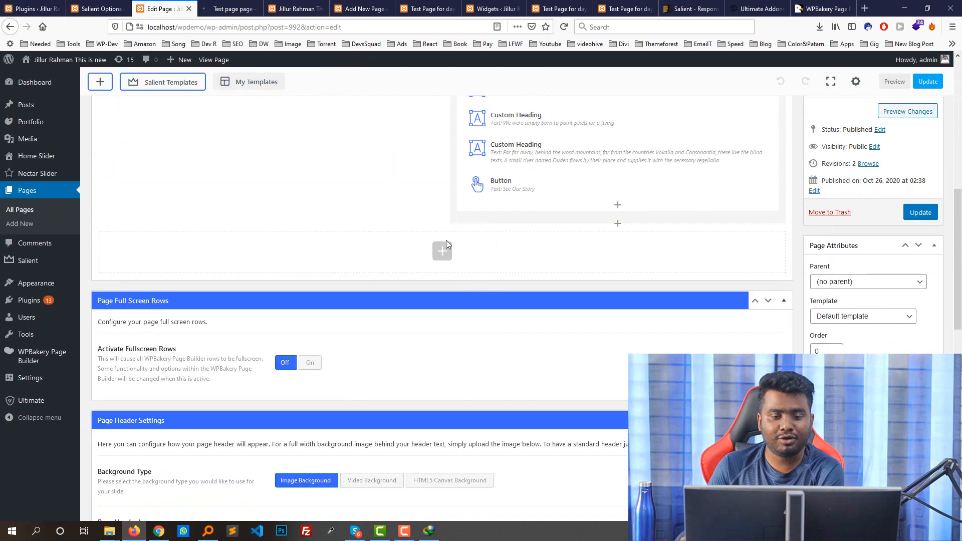
scroll(259, 194, up, 4)
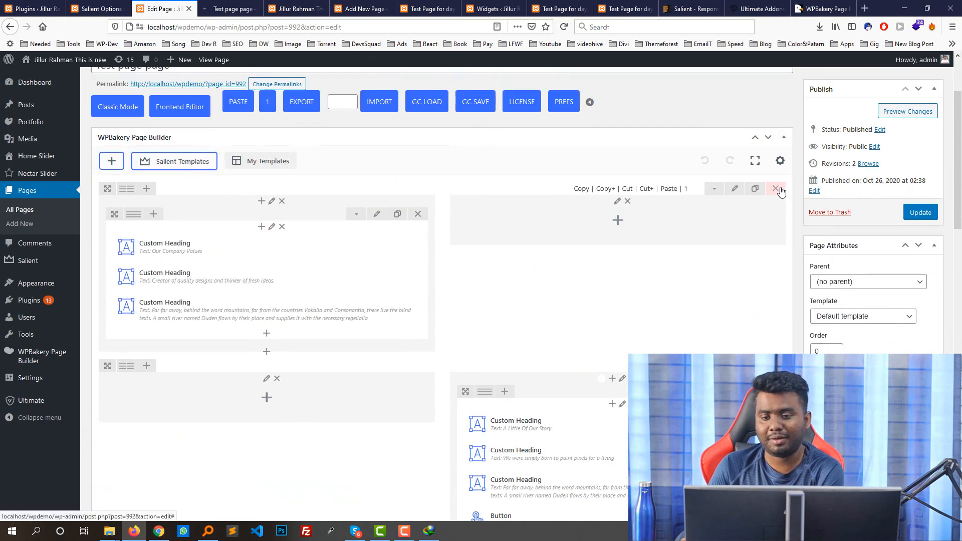
click(779, 189)
Insert the Awesome Shape Divider Hero template from the Salient Templates library into the page.
click(187, 162)
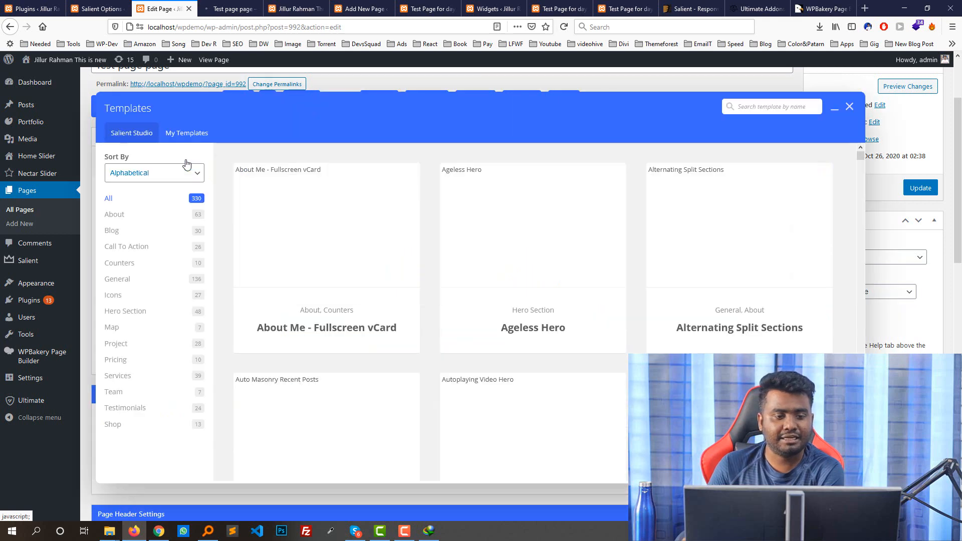
scroll(561, 316, down, 10)
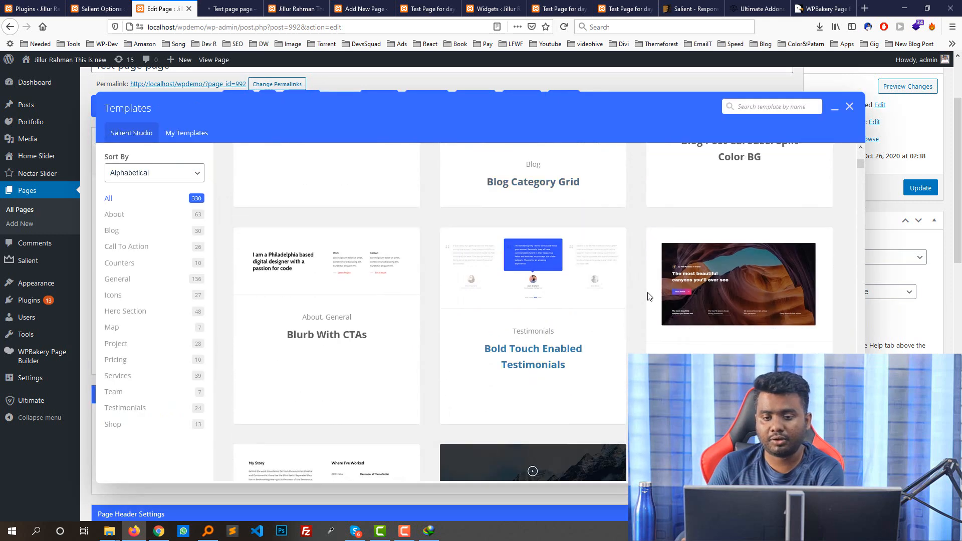
scroll(648, 296, up, 6)
scroll(755, 207, up, 2)
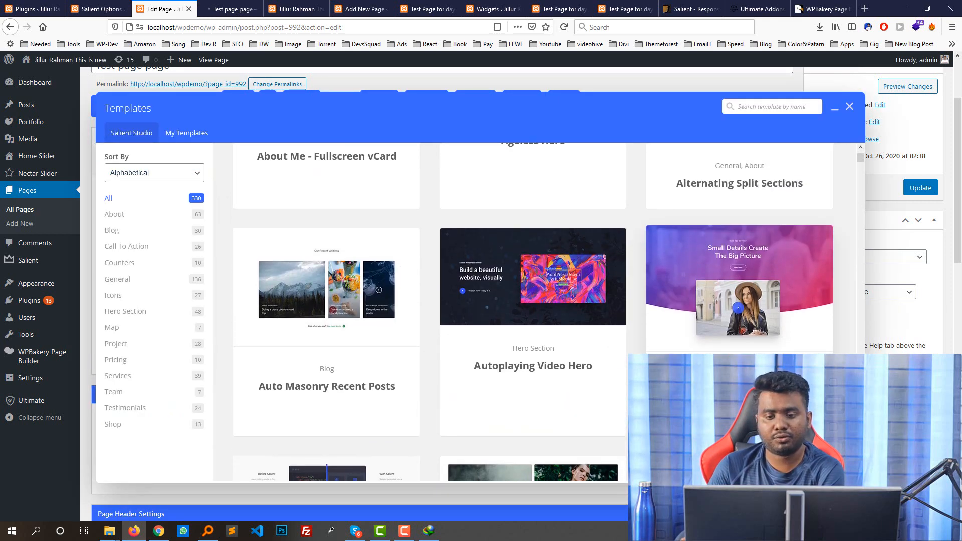
click(739, 288)
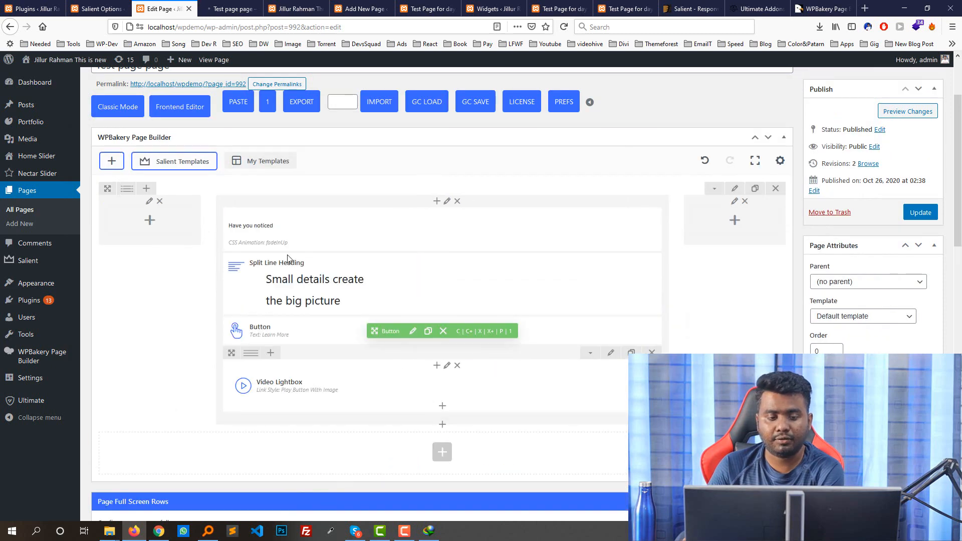
Update the test page, open it in a new tab and examine the gradient hero section.
click(922, 211)
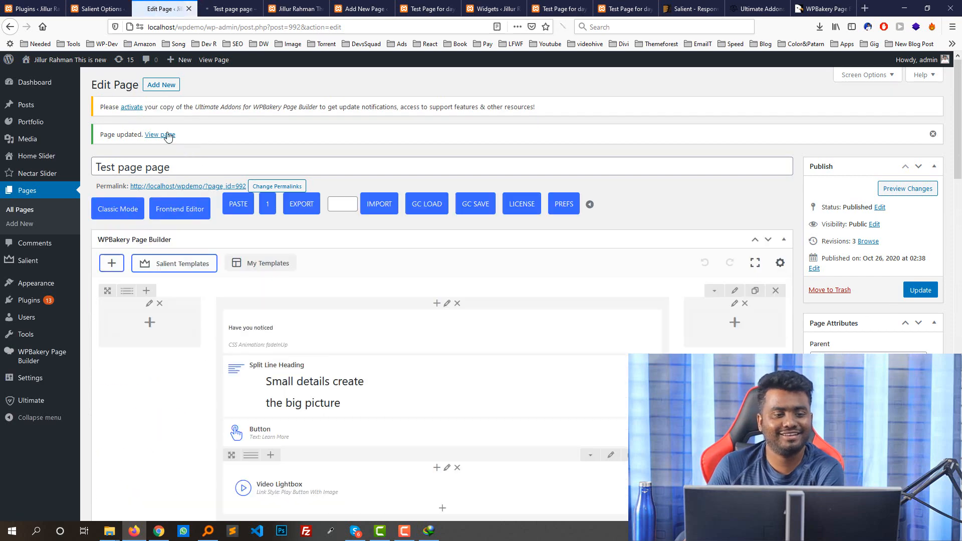
right_click(169, 134)
click(186, 141)
key(ctrl+Tab)
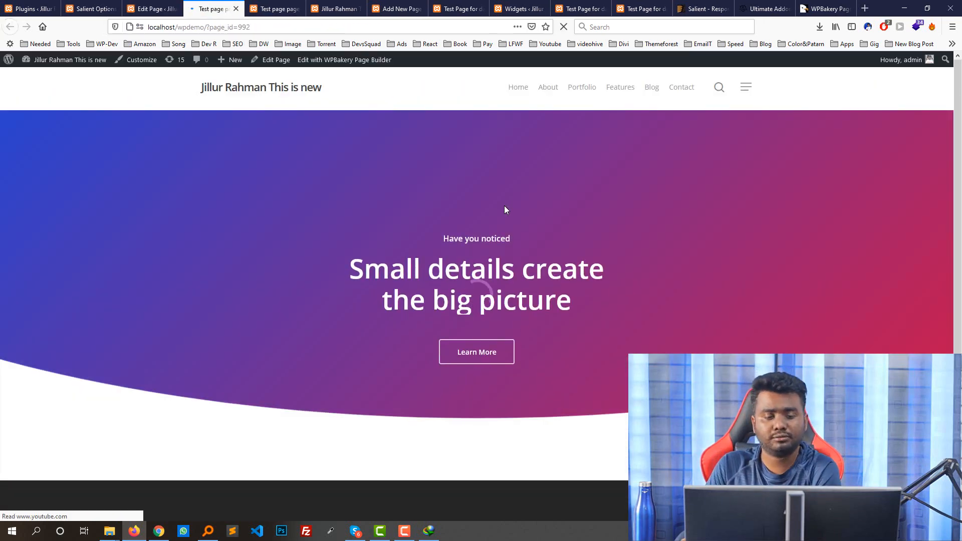
scroll(505, 209, down, 4)
scroll(505, 209, up, 4)
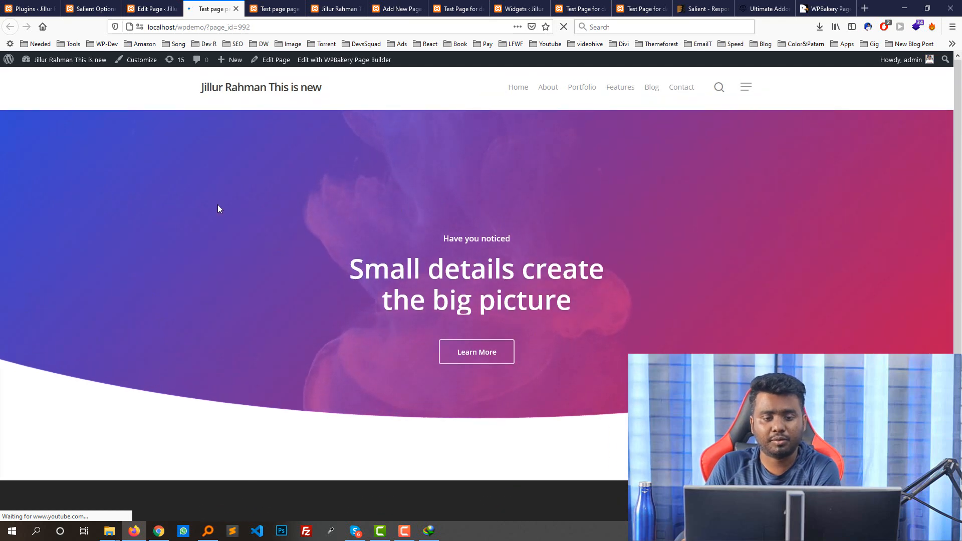
Return to the page editor and look through the full alphabetical list of Salient Studio templates.
key(ctrl+shift+Tab)
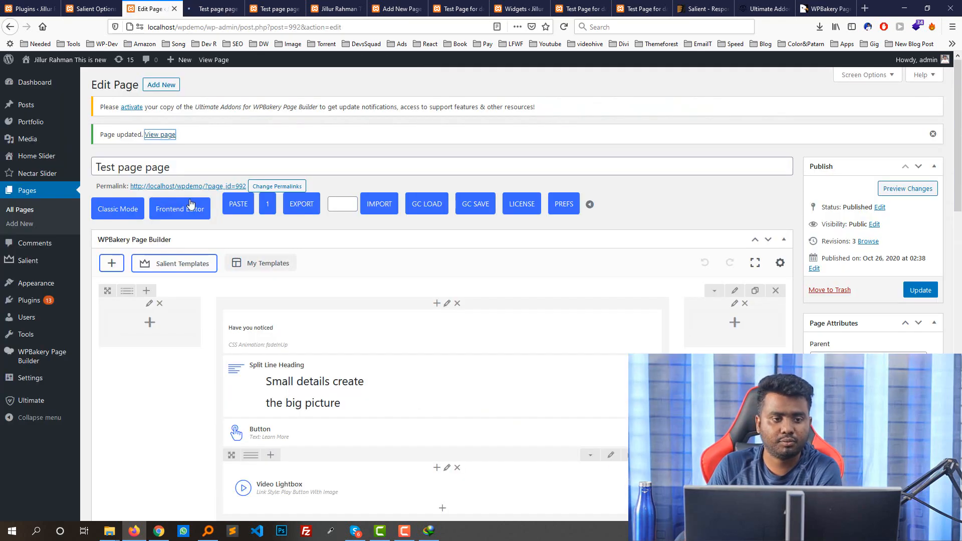
click(175, 263)
scroll(410, 238, down, 15)
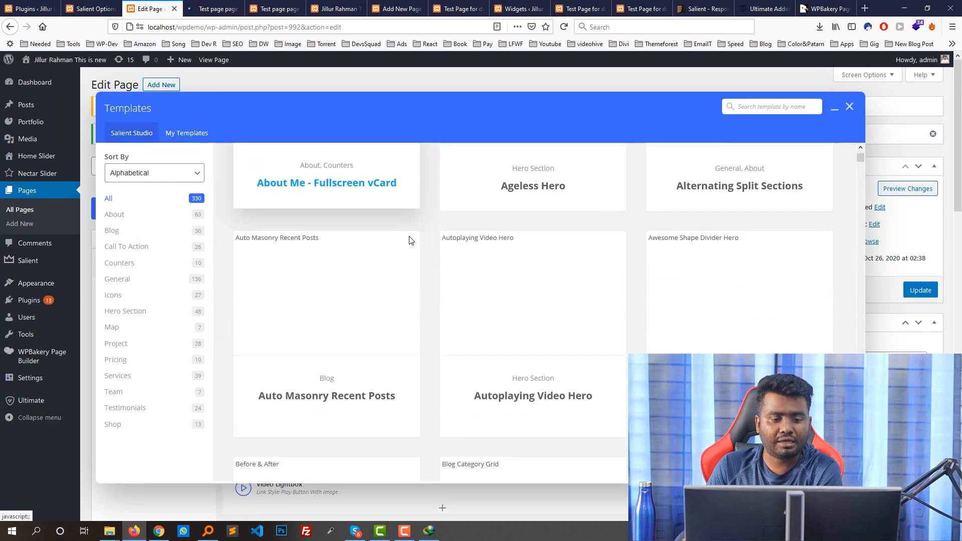
scroll(648, 288, down, 10)
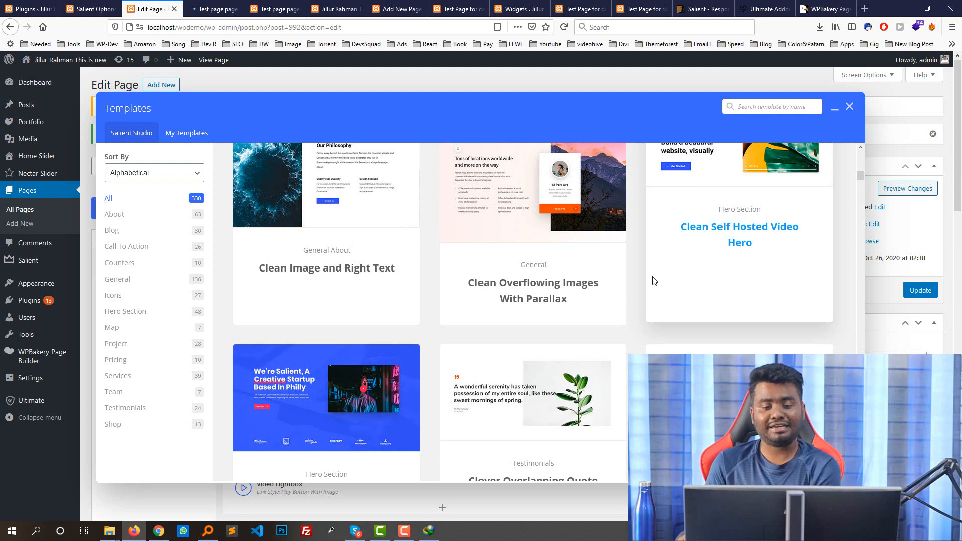
scroll(654, 280, down, 15)
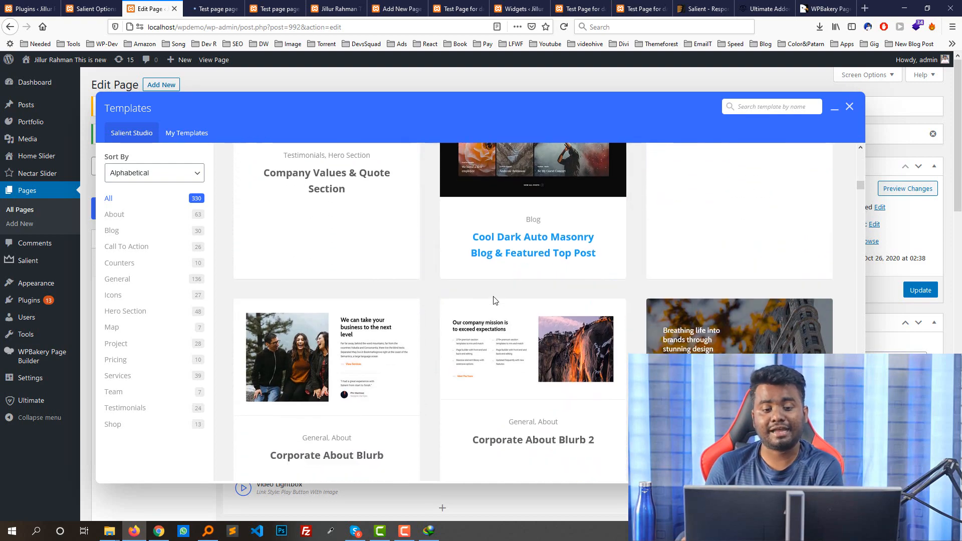
scroll(494, 299, down, 15)
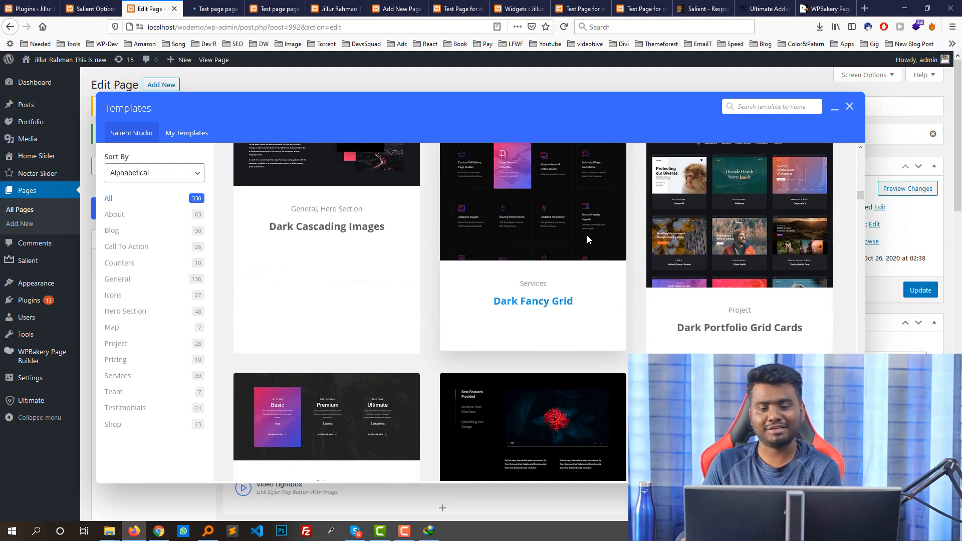
scroll(587, 238, down, 5)
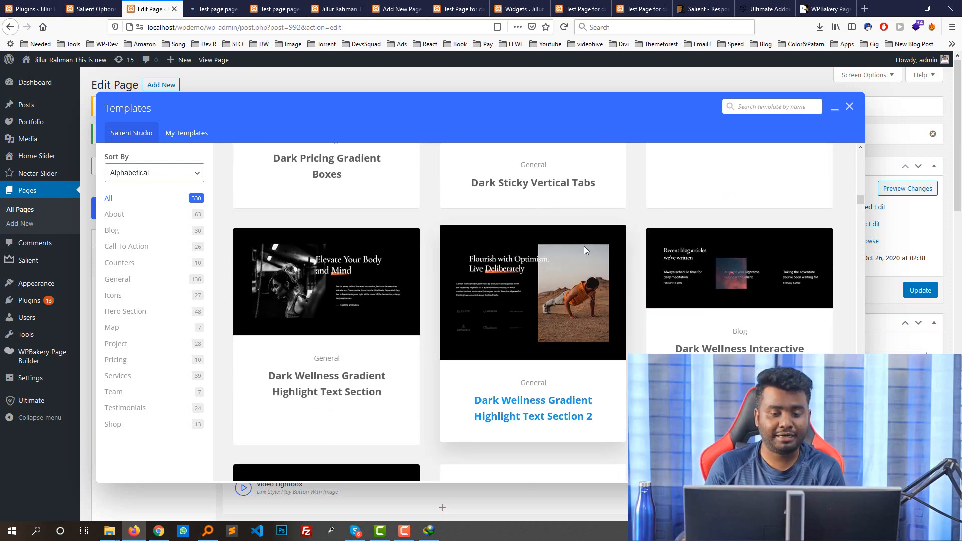
scroll(584, 247, down, 15)
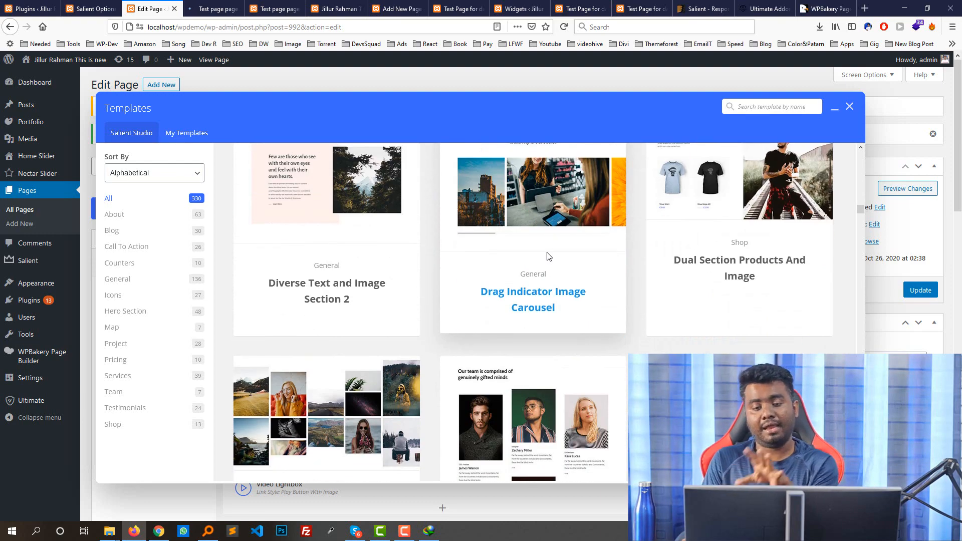
scroll(547, 256, down, 15)
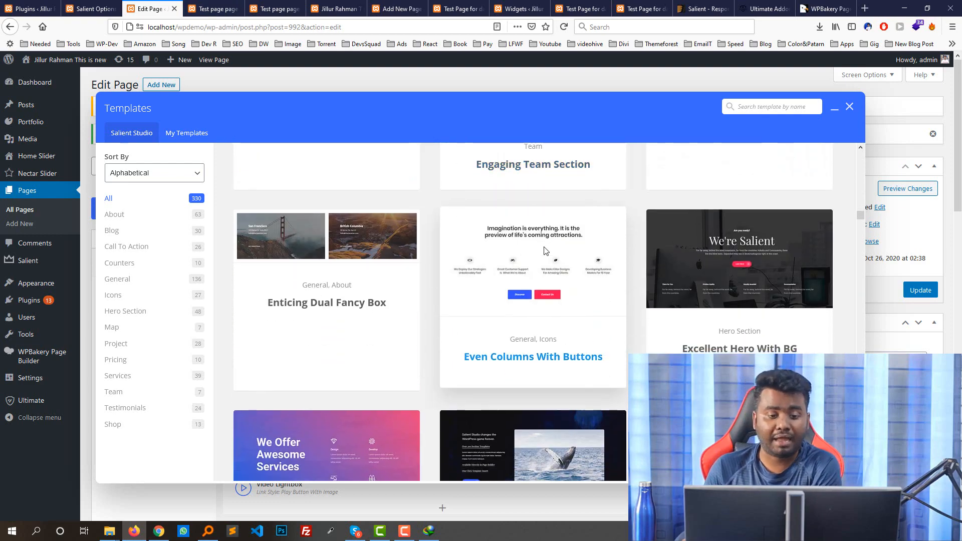
scroll(566, 205, down, 20)
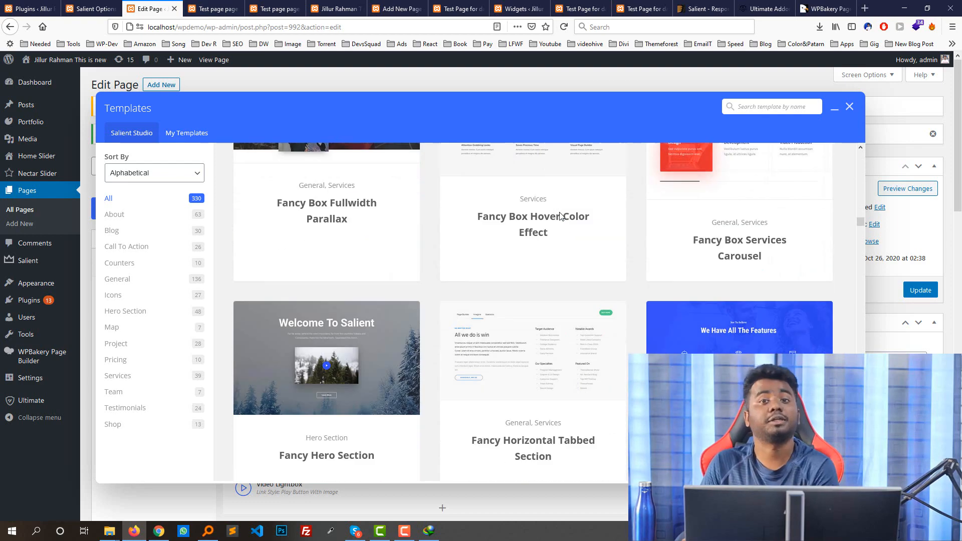
scroll(579, 194, down, 5)
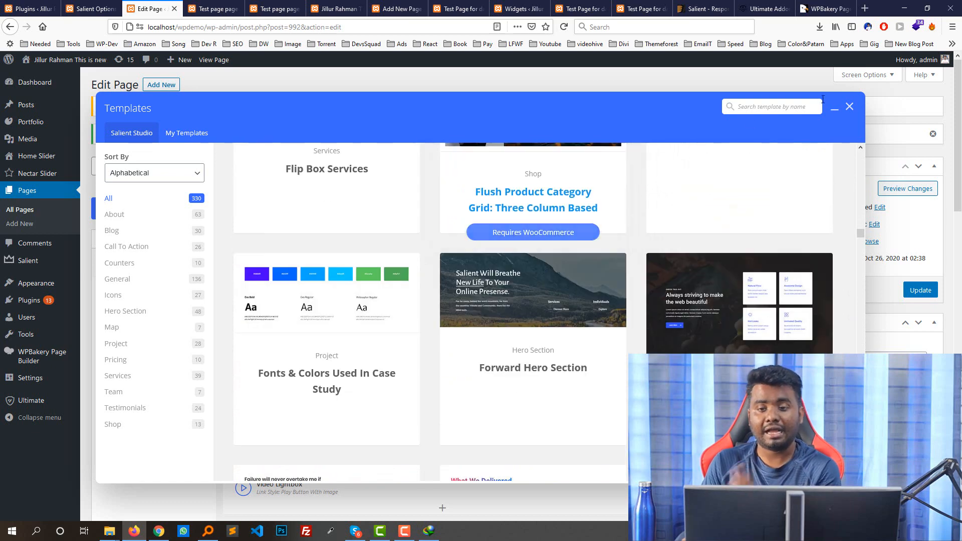
Open Google in a new tab and search for the web developer's full name.
click(868, 7)
text(goo)
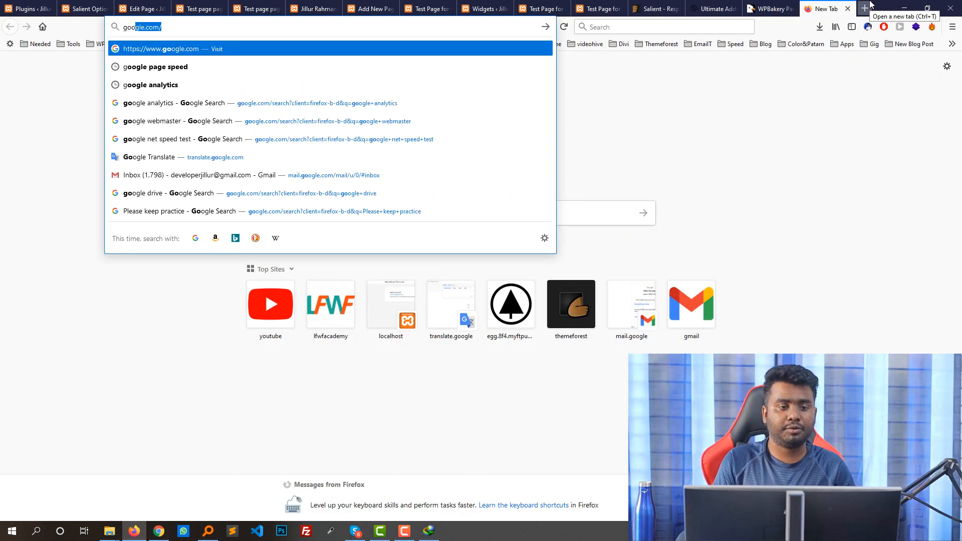
key(Return)
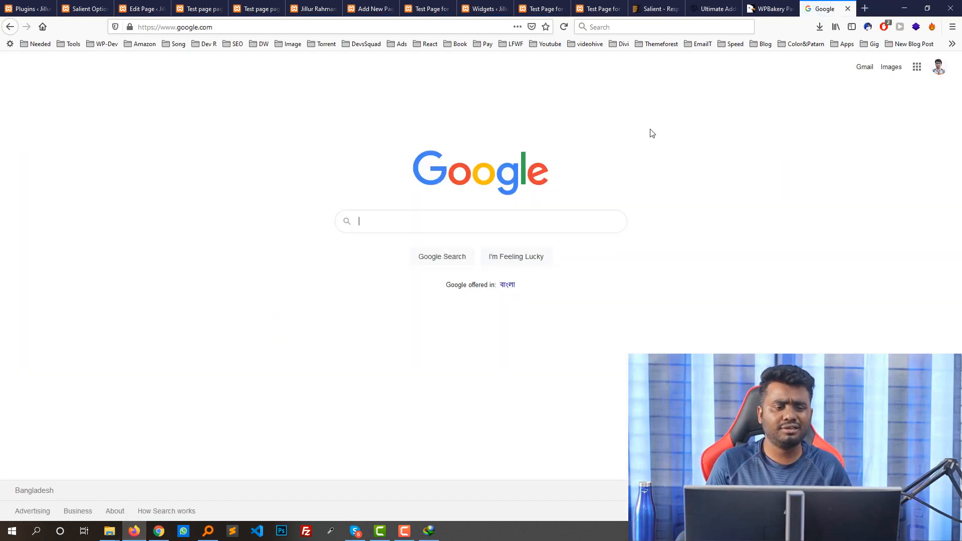
text(jillur)
key(Down)
key(Return)
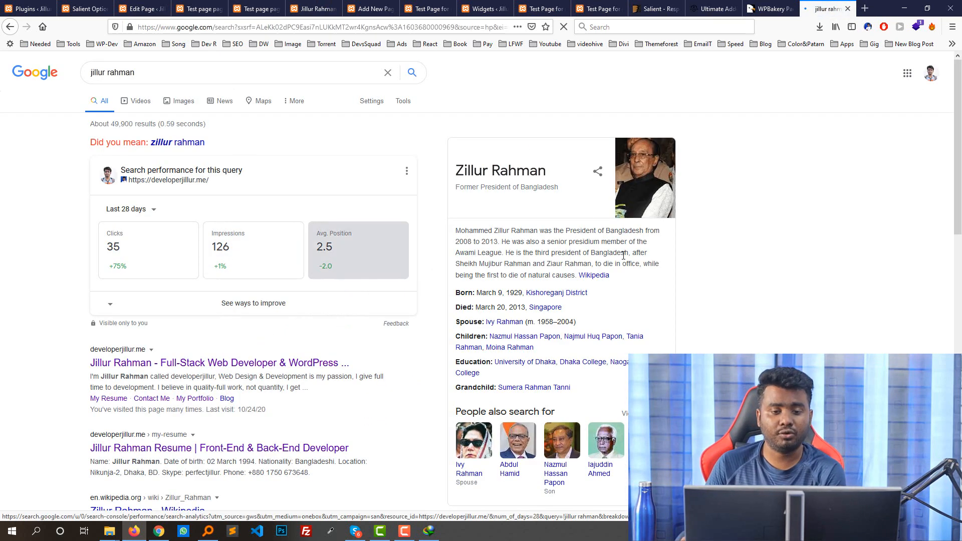
Open the developer's own website from the search results and go to its My Portfolio page.
scroll(523, 219, down, 1)
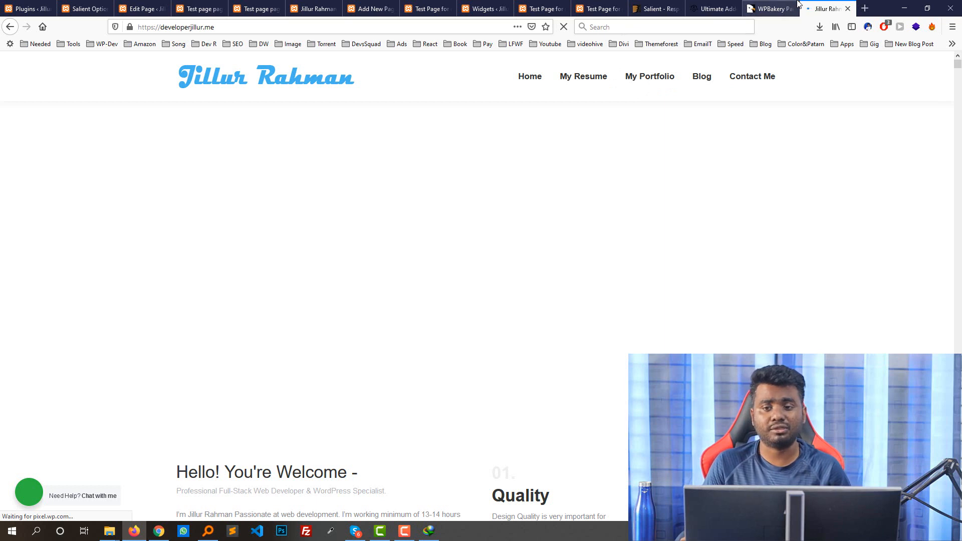
drag(826, 4, 646, 7)
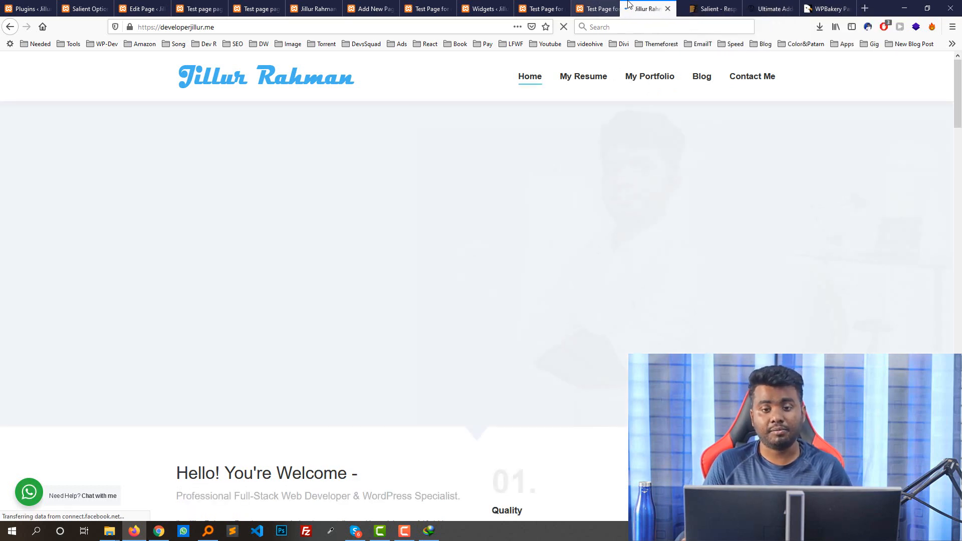
click(652, 70)
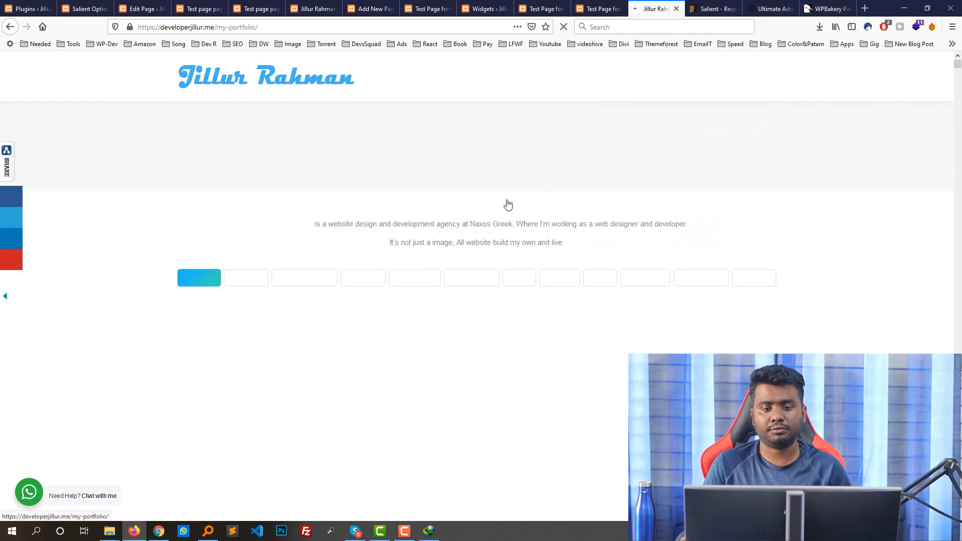
scroll(396, 220, down, 3)
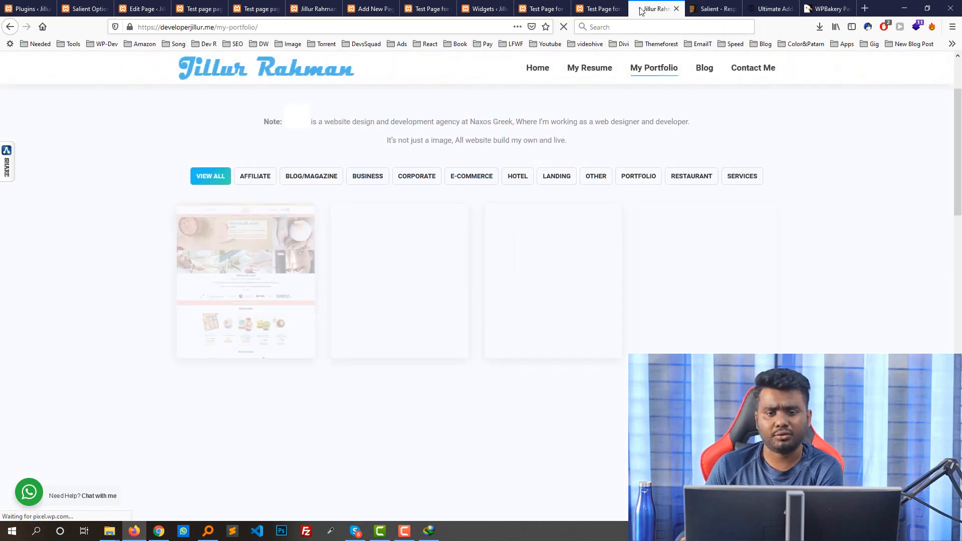
Filter the portfolio to Hotel projects and look through the website thumbnails.
click(519, 176)
scroll(291, 369, down, 2)
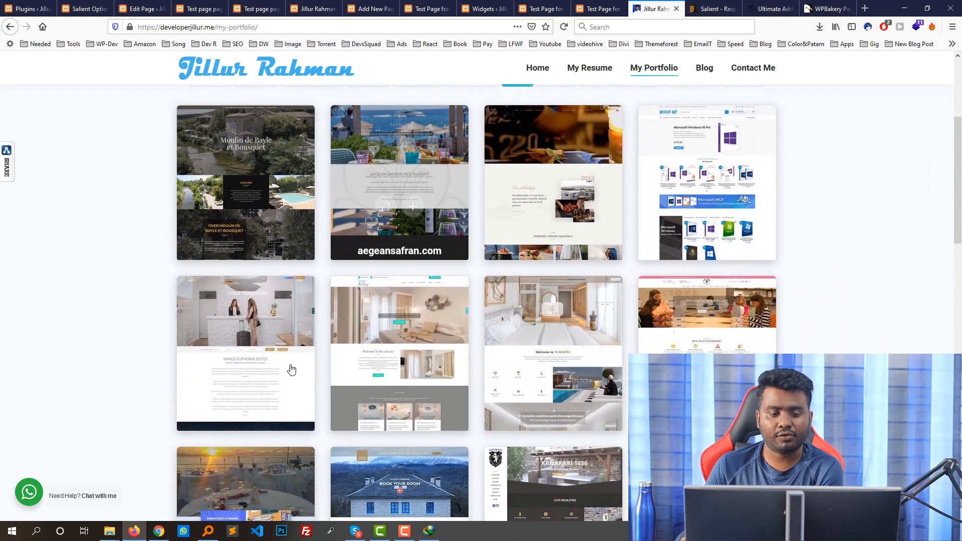
scroll(468, 150, down, 3)
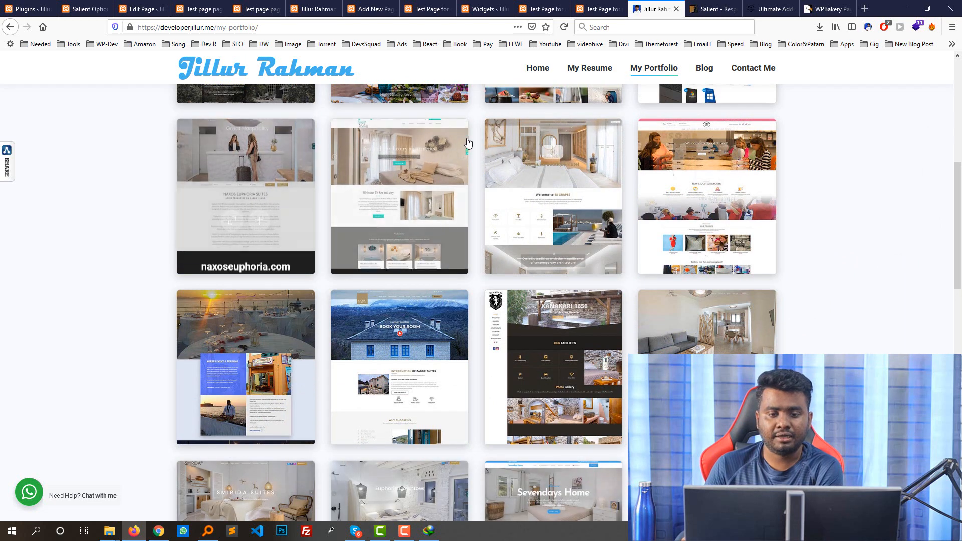
right_click(576, 164)
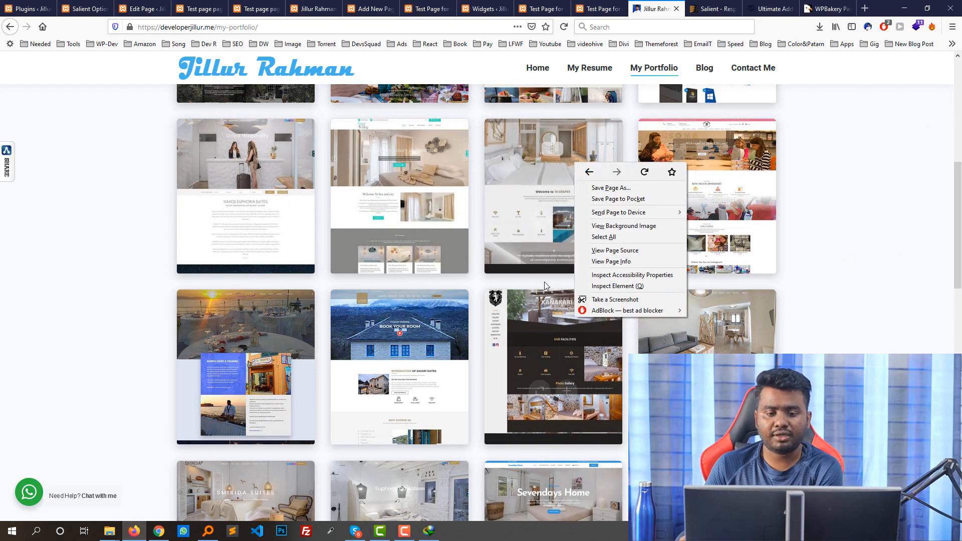
right_click(538, 258)
click(80, 217)
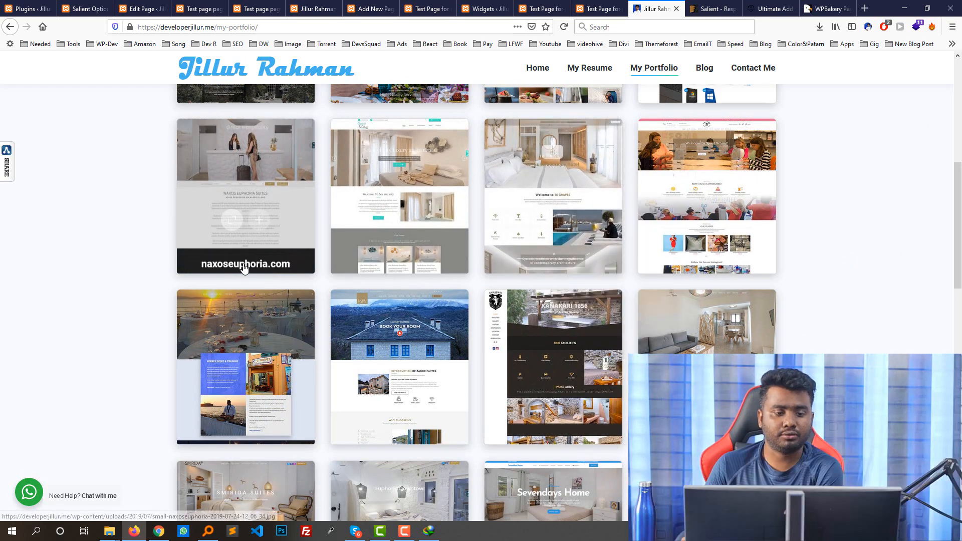
Open the Naxos Euphoria, Wedding Naxos and Euphoria Downtown portfolio projects in new browser tabs.
scroll(253, 263, down, 1)
right_click(265, 219)
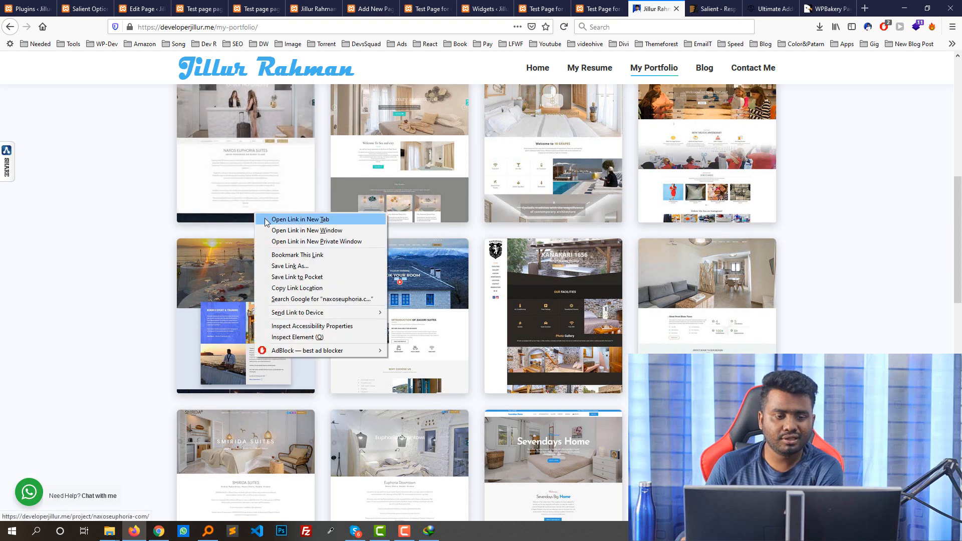
click(299, 219)
scroll(246, 293, down, 2)
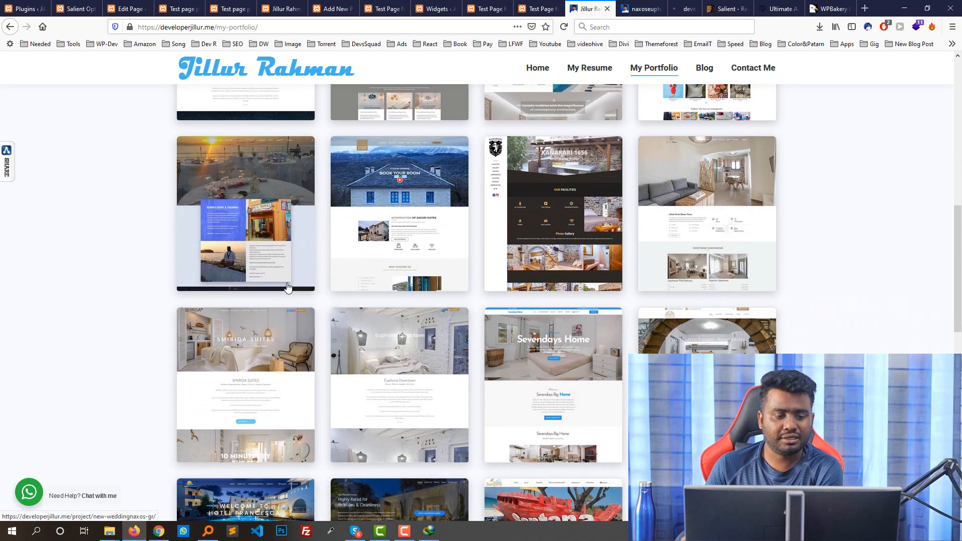
scroll(326, 271, down, 4)
right_click(401, 246)
click(416, 252)
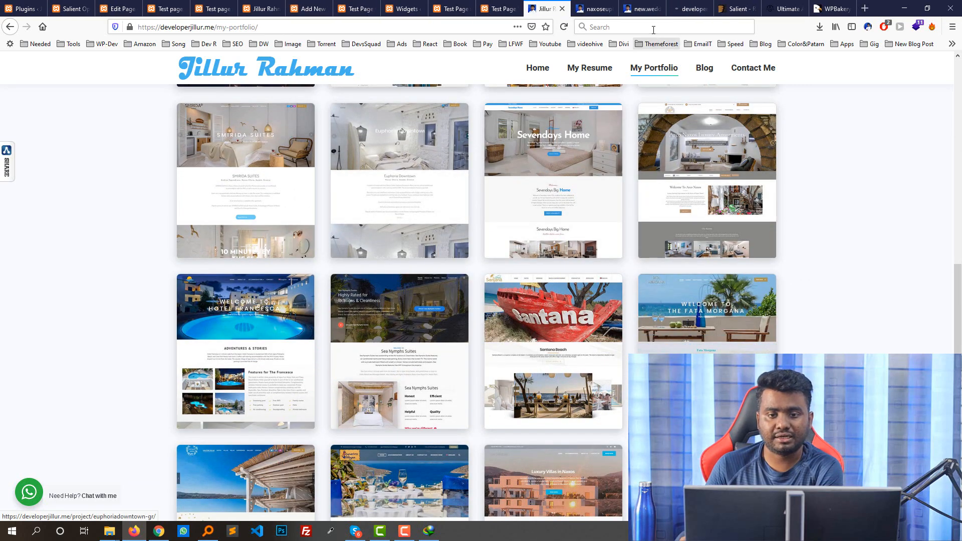
Open the live euphoriadowntown.gr website from its project page and examine the homepage from hero to footer.
drag(672, 4, 556, 4)
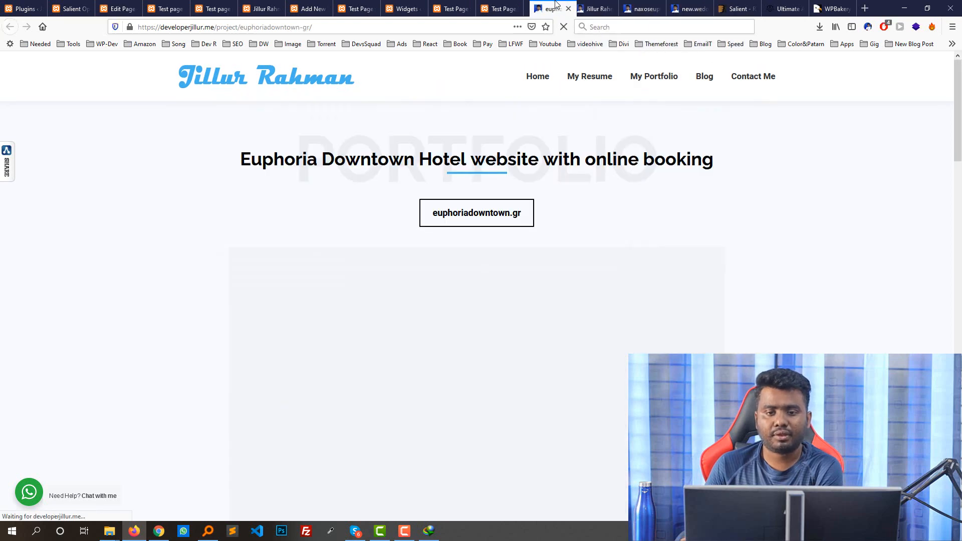
click(471, 214)
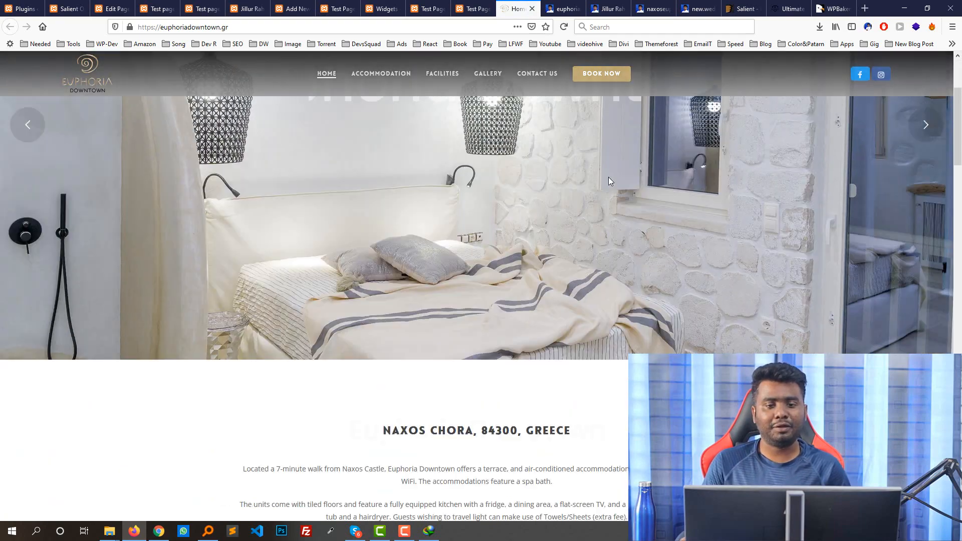
scroll(609, 178, down, 15)
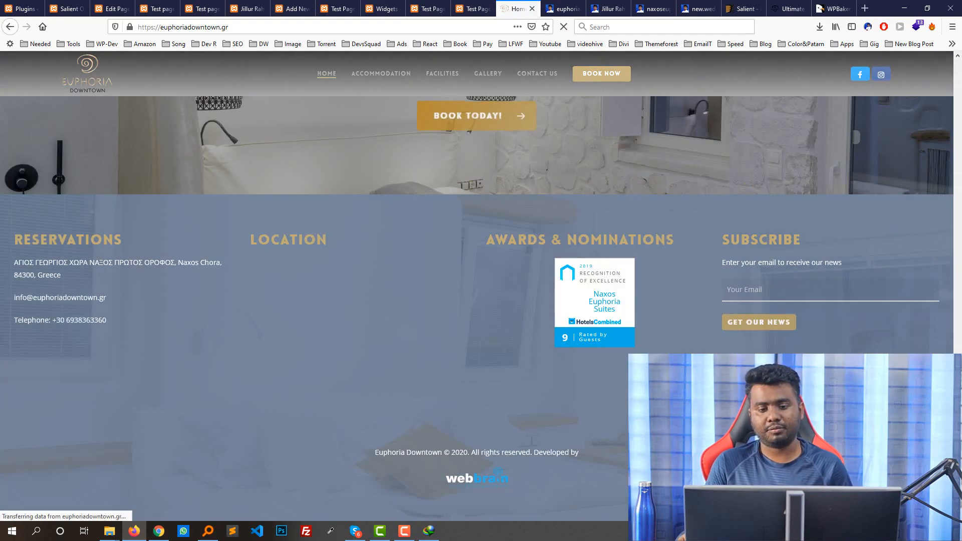
scroll(521, 257, up, 15)
scroll(521, 258, down, 3)
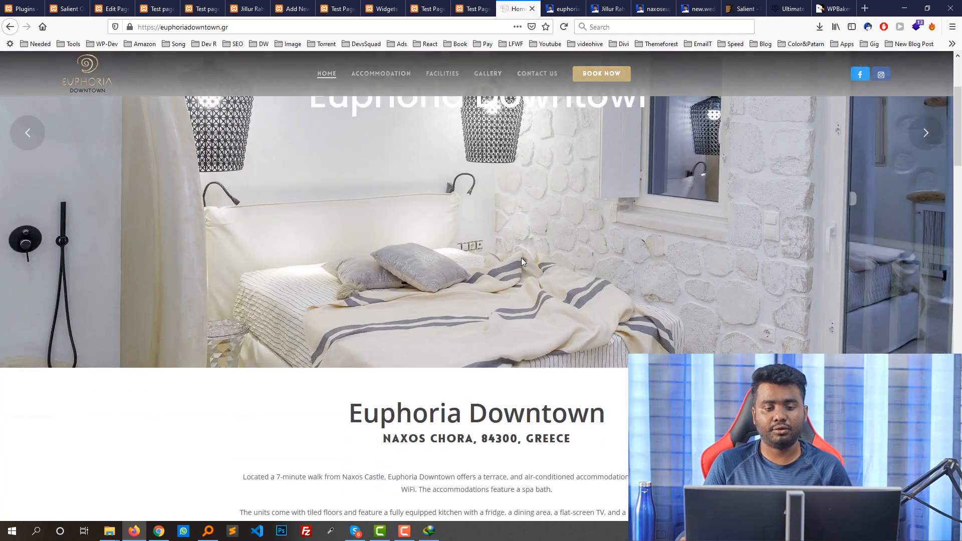
scroll(788, 242, down, 3)
scroll(789, 242, up, 3)
scroll(561, 146, down, 8)
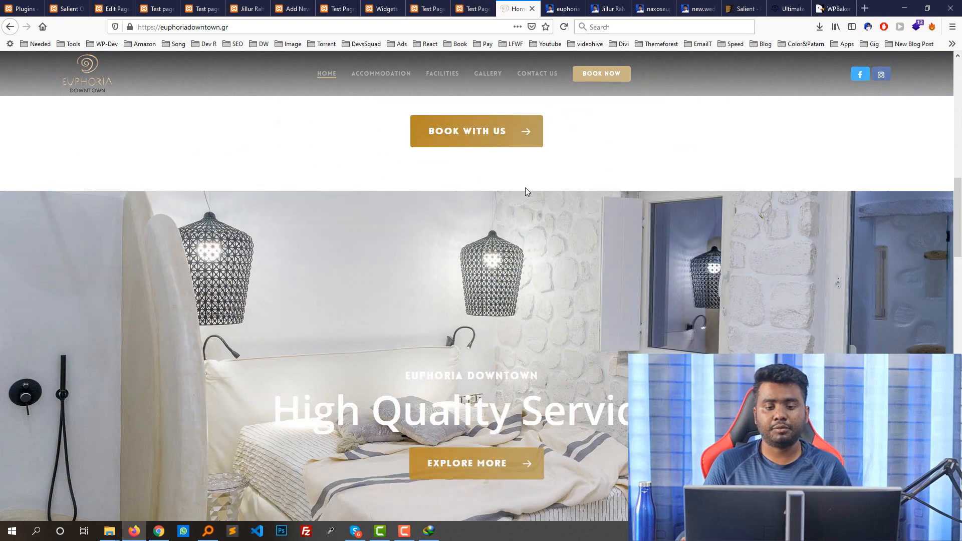
scroll(521, 189, down, 20)
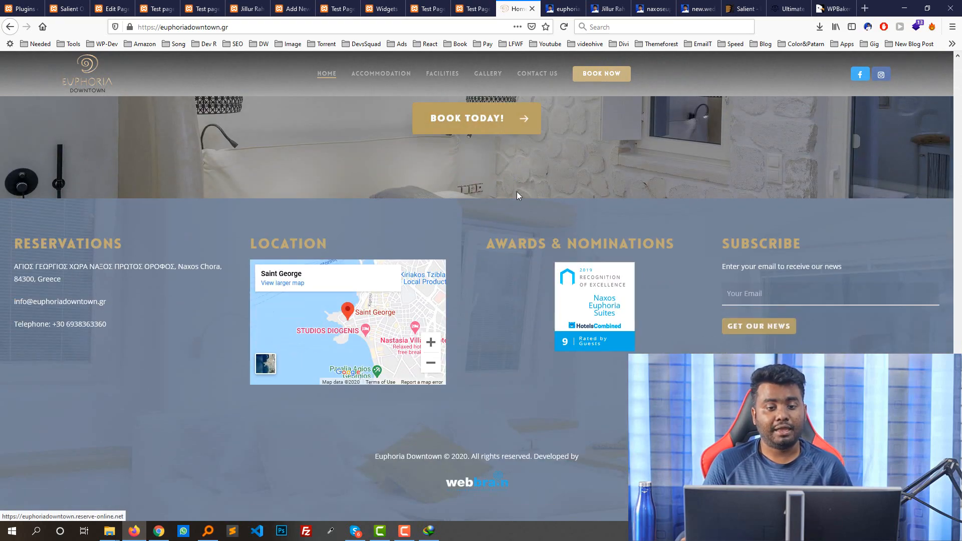
scroll(517, 191, up, 20)
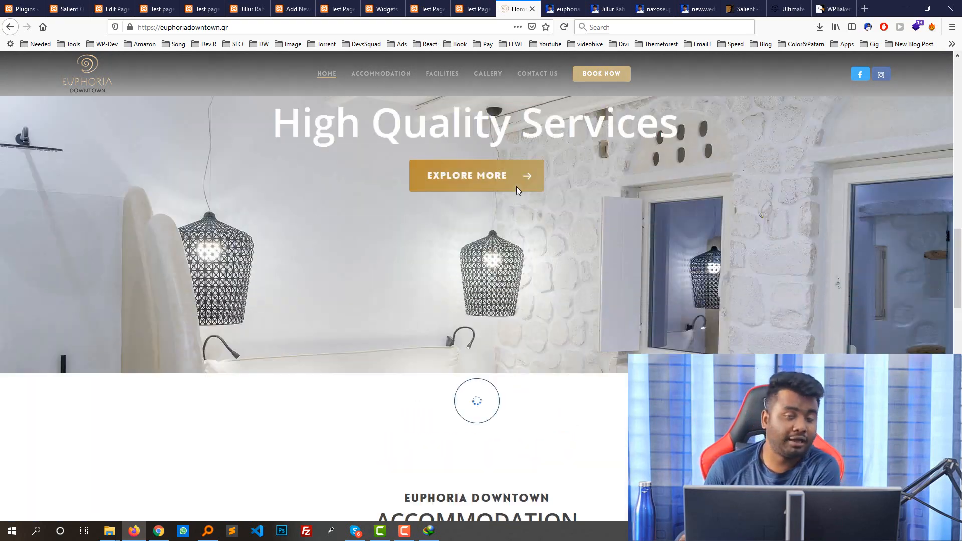
scroll(516, 186, up, 10)
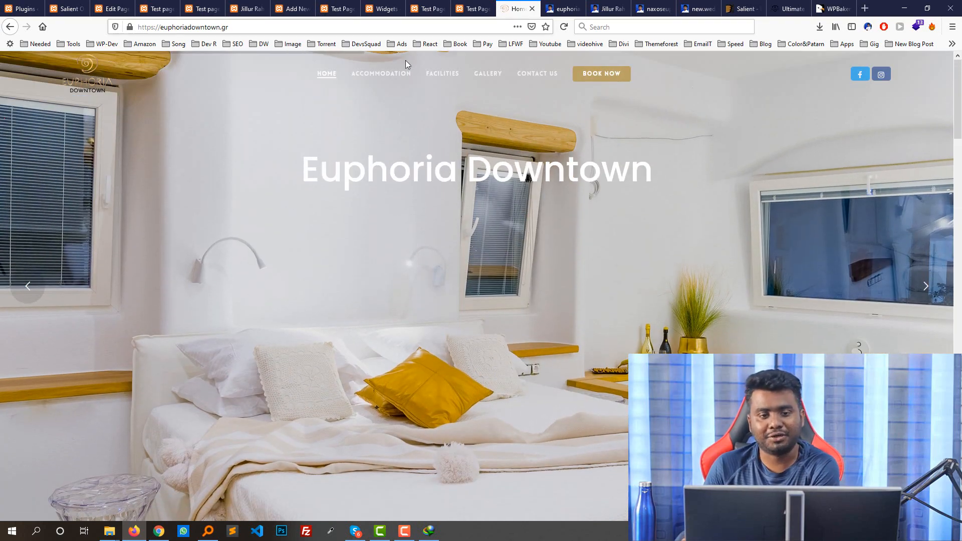